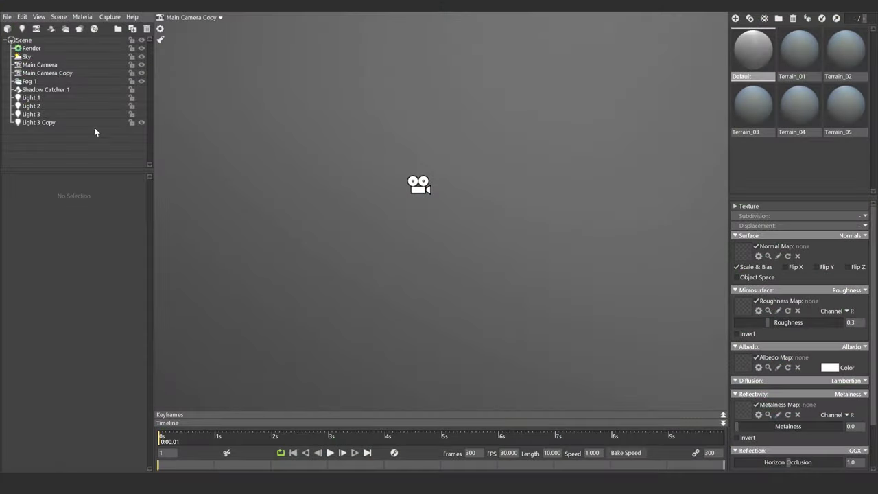
- Import the Terrain_01_Decimation mesh and view it full screen
left_click(6, 16)
left_click(44, 90)
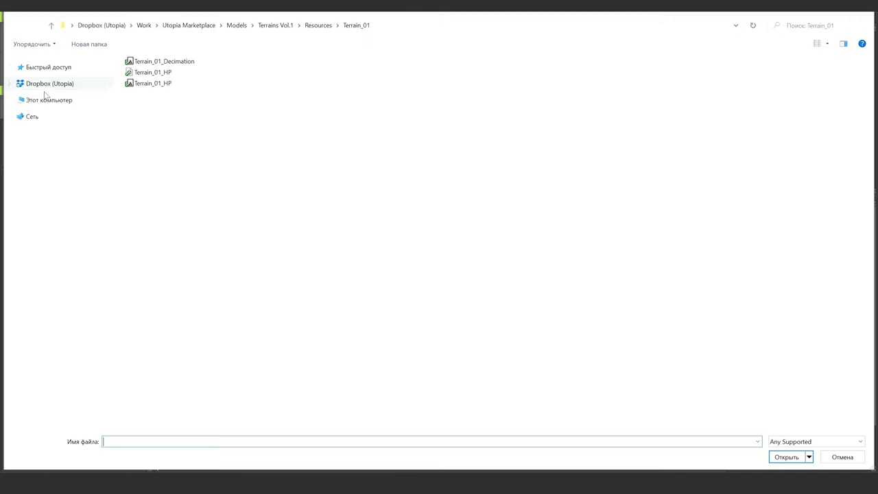
left_click(149, 61)
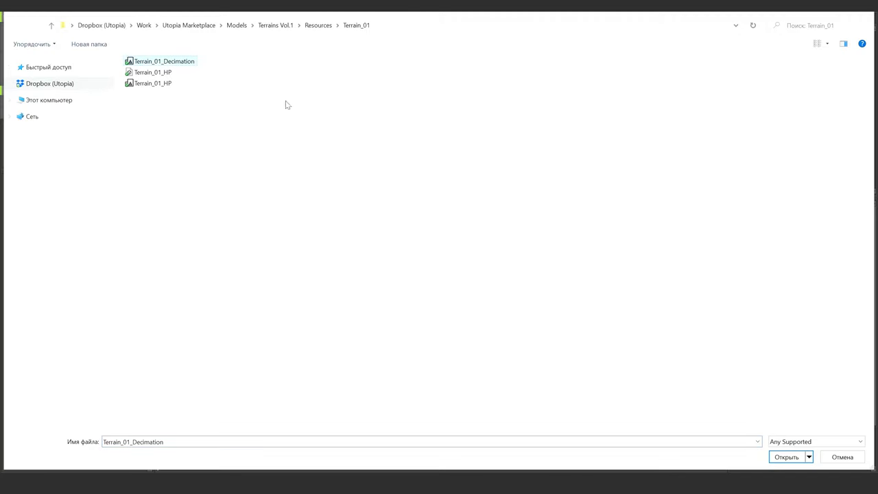
left_click(789, 457)
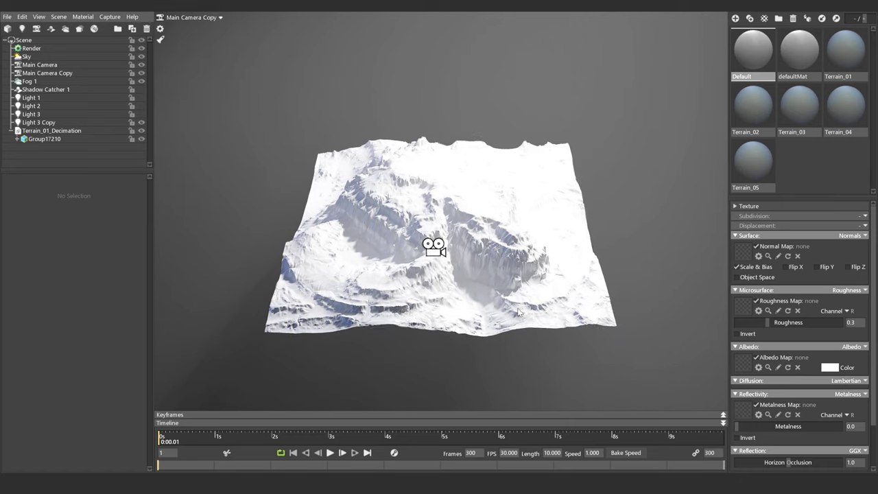
key("Tab")
- Delete the unused defaultMat and apply the Terrain_01 material to the terrain mesh
scroll(752, 189, "up", 5)
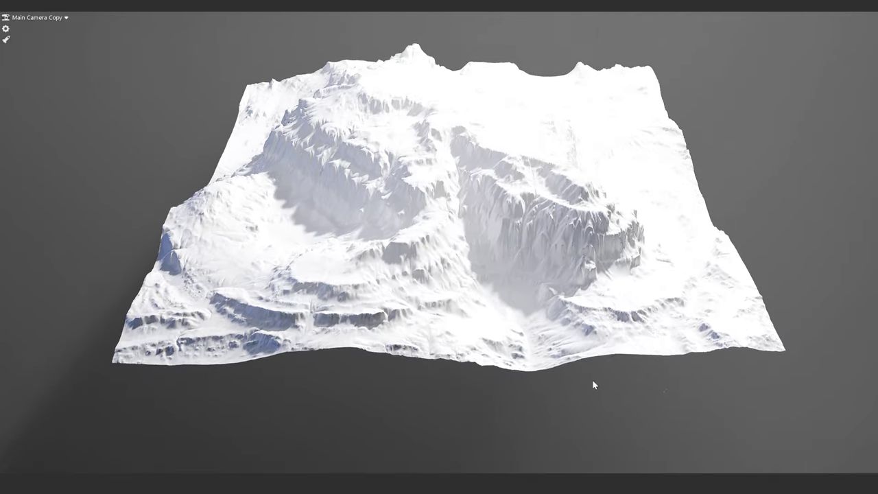
mouse_move(687, 390)
left_mouse_down()
mouse_move(492, 360)
mouse_move(614, 401)
left_mouse_up()
key("Tab")
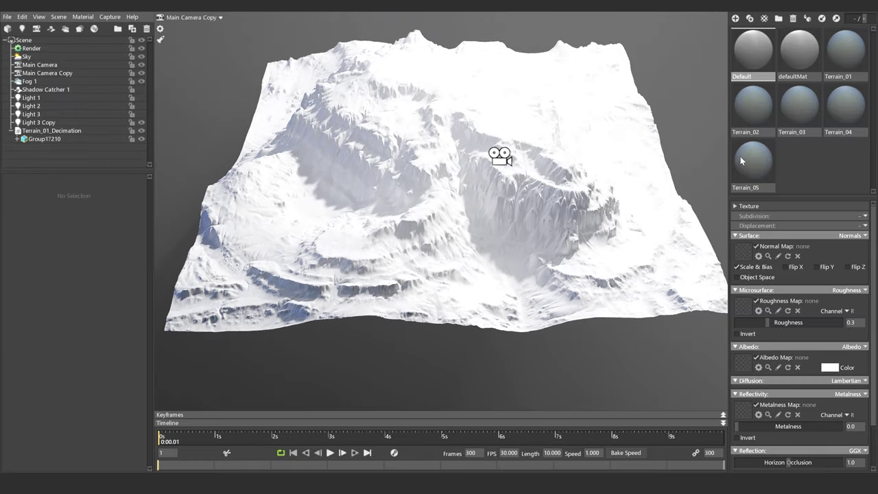
left_click(797, 87)
key("Delete")
left_click_drag(797, 46, 485, 127)
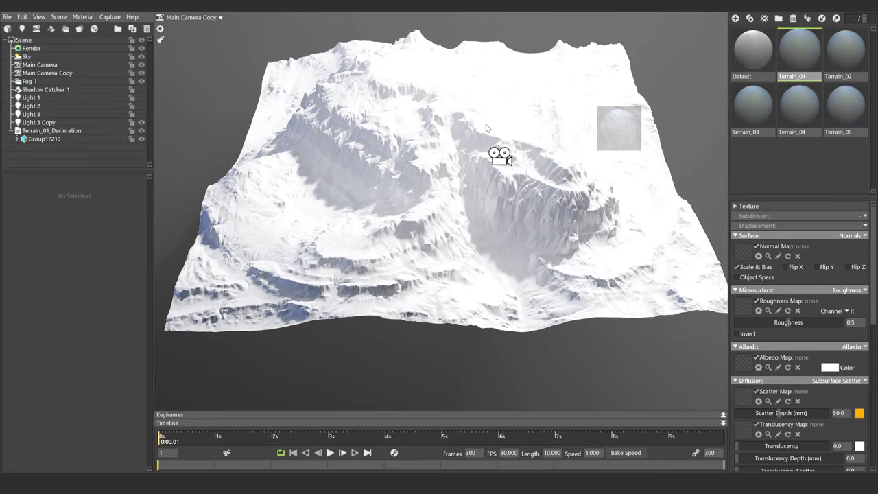
- Load Terrain_01_Normal and Terrain_01_Albedo into the material's Normal and Albedo map slots
left_click(740, 258)
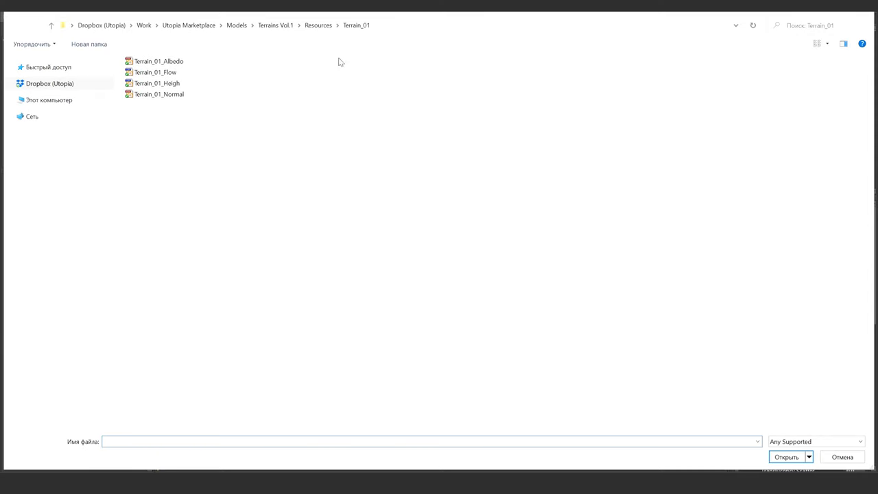
left_click(788, 456)
scroll(848, 297, "down", 3)
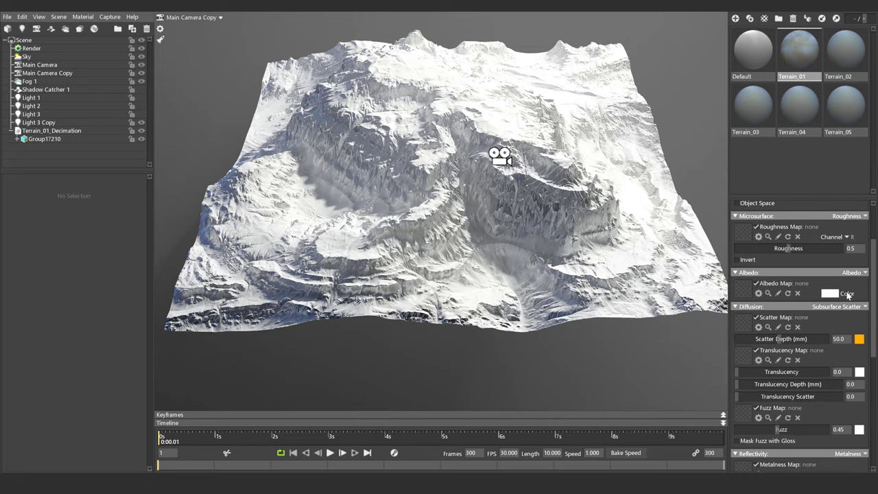
scroll(848, 295, "down", 2)
scroll(837, 291, "up", 4)
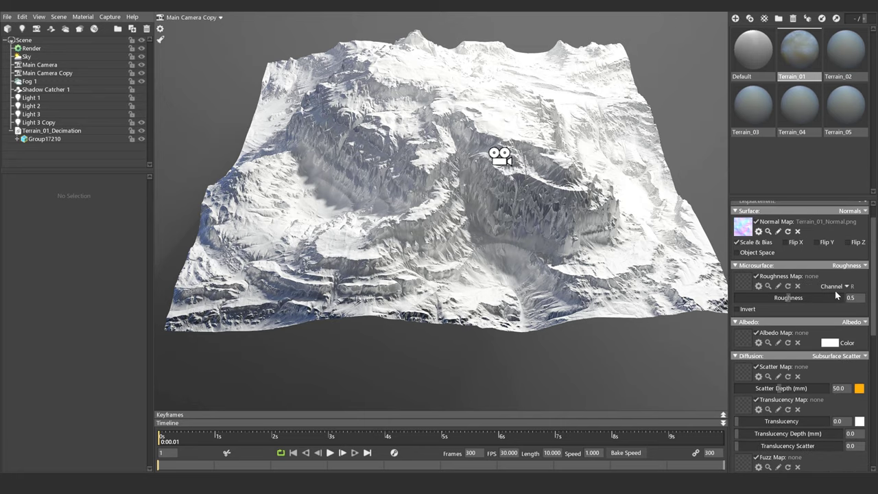
left_click(738, 341)
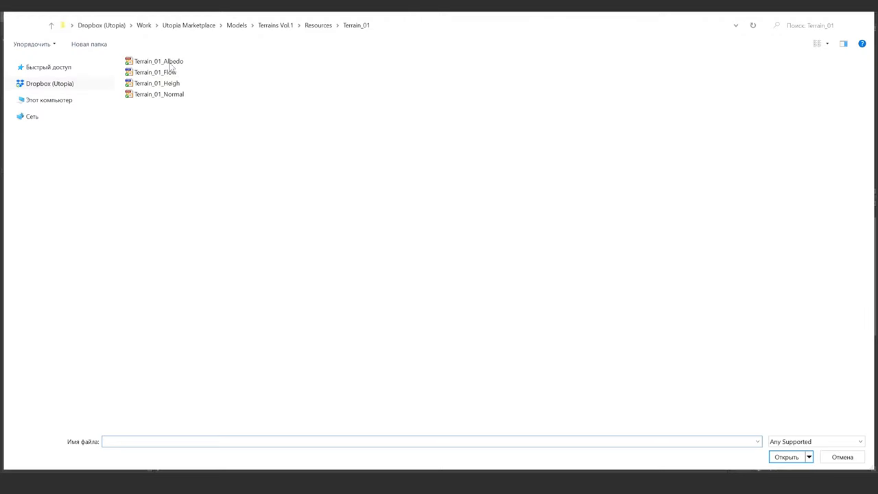
left_click(781, 456)
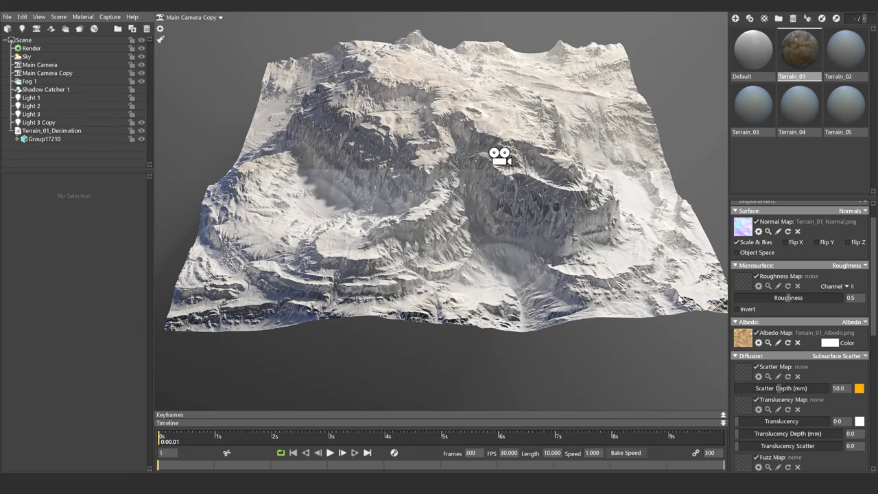
- Open the texture browser for the Terrain_01 material's Emissive map
scroll(805, 352, "down", 2)
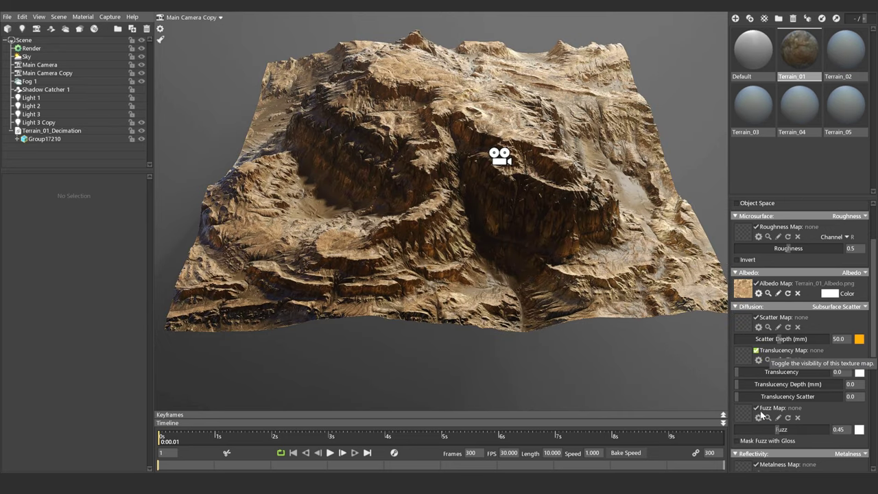
scroll(782, 401, "down", 1)
scroll(799, 387, "down", 1)
scroll(816, 378, "down", 1)
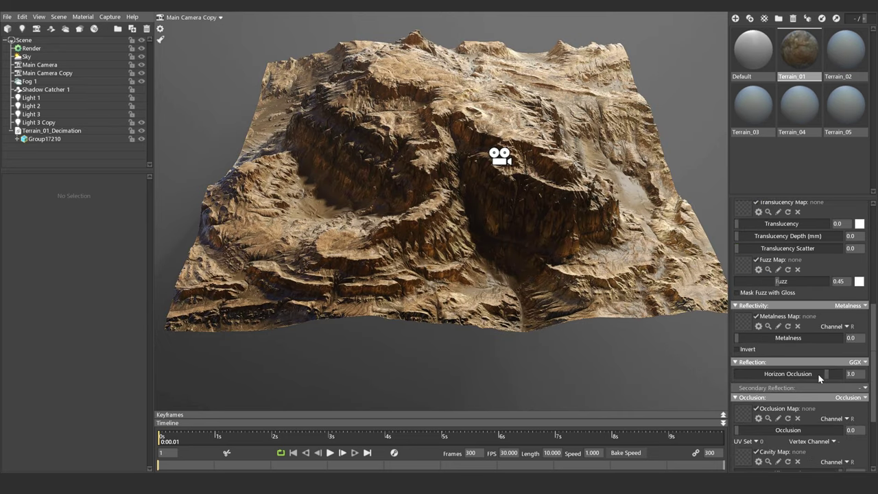
scroll(817, 373, "down", 1)
scroll(788, 401, "down", 1)
left_click(742, 419)
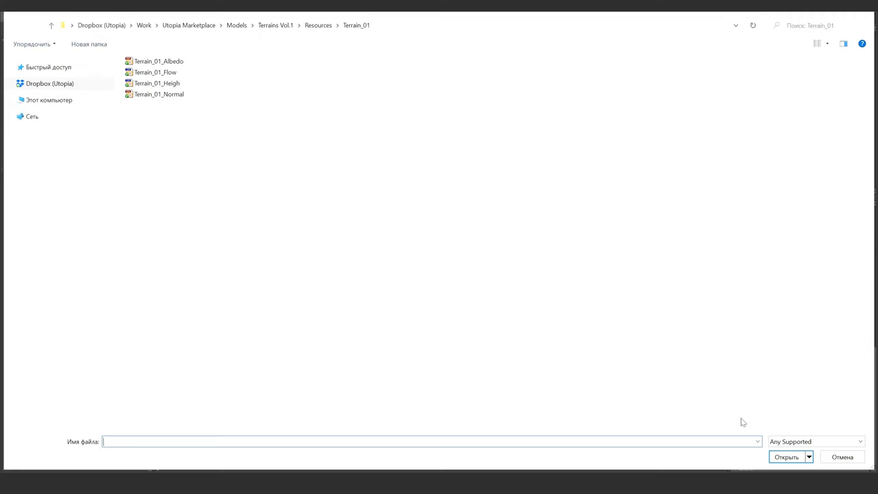
- Load Terrain_01_Flow into the Emissive map slot
left_click(785, 457)
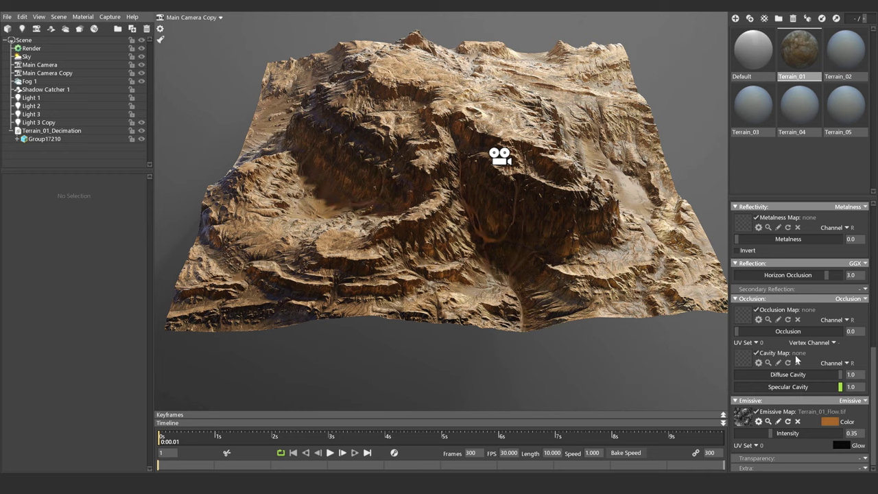
scroll(795, 355, "up", 2)
scroll(795, 355, "up", 2)
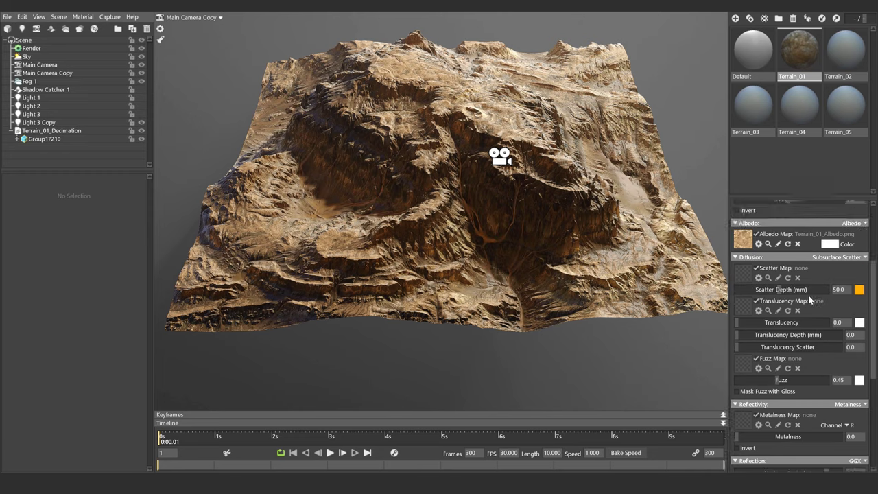
scroll(809, 299, "down", 1)
scroll(809, 300, "down", 1)
scroll(813, 309, "down", 1)
scroll(816, 321, "down", 1)
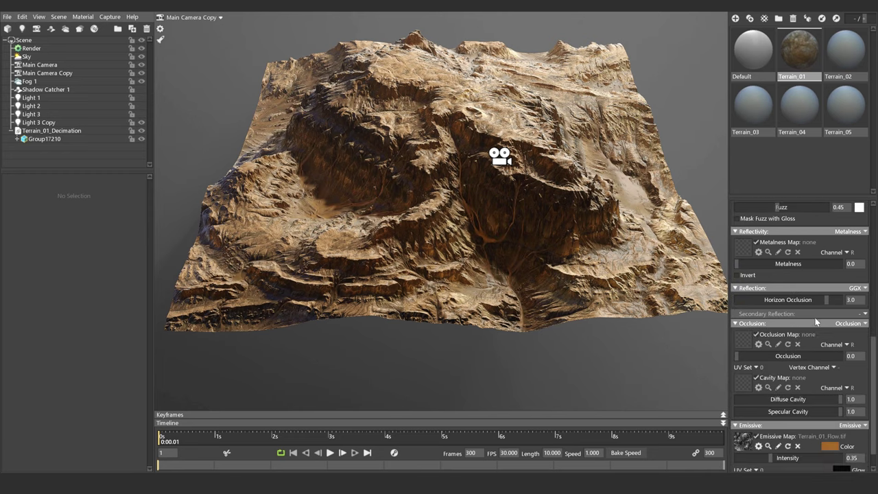
- Set the material's Fuzz to 0.5 and orbit the terrain in full-screen view
scroll(784, 393, "up", 2)
scroll(785, 389, "up", 2)
scroll(785, 386, "up", 1)
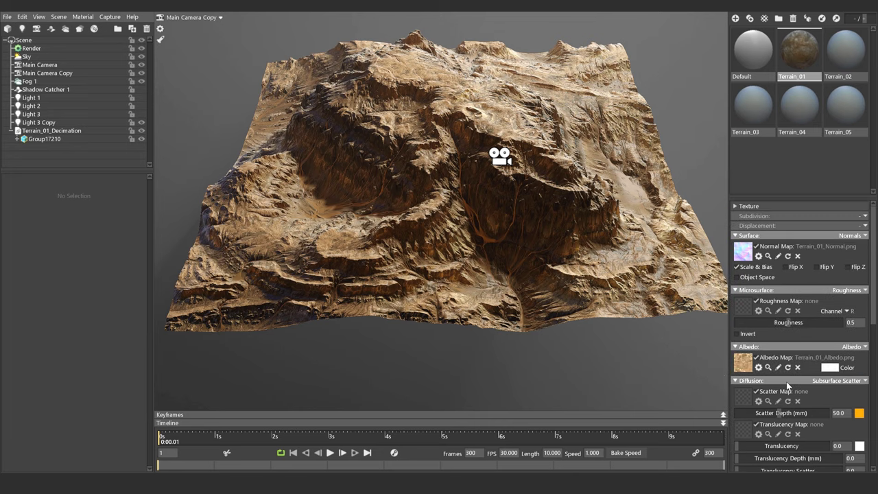
scroll(786, 384, "down", 1)
scroll(788, 381, "down", 1)
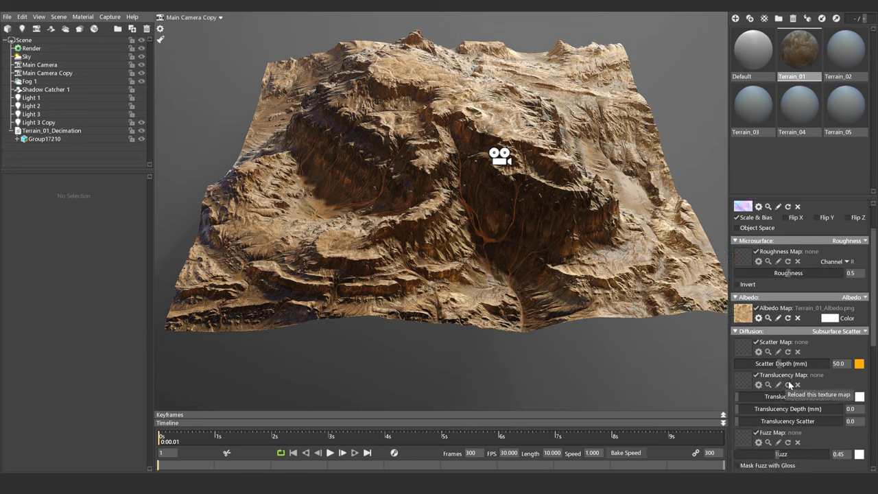
scroll(788, 381, "down", 1)
mouse_move(781, 429)
left_mouse_down()
mouse_move(747, 429)
mouse_move(799, 429)
left_mouse_up()
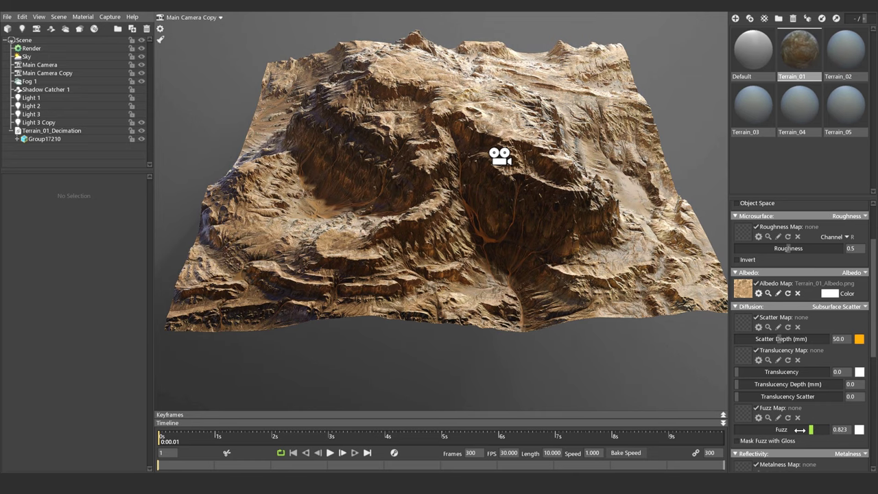
double_click(838, 429)
type("0.5")
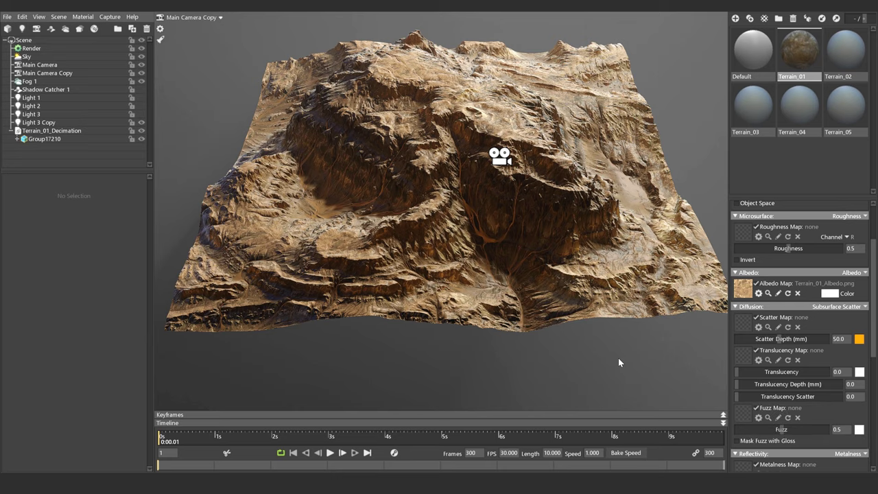
key("Tab")
left_click_drag(699, 400, 569, 301)
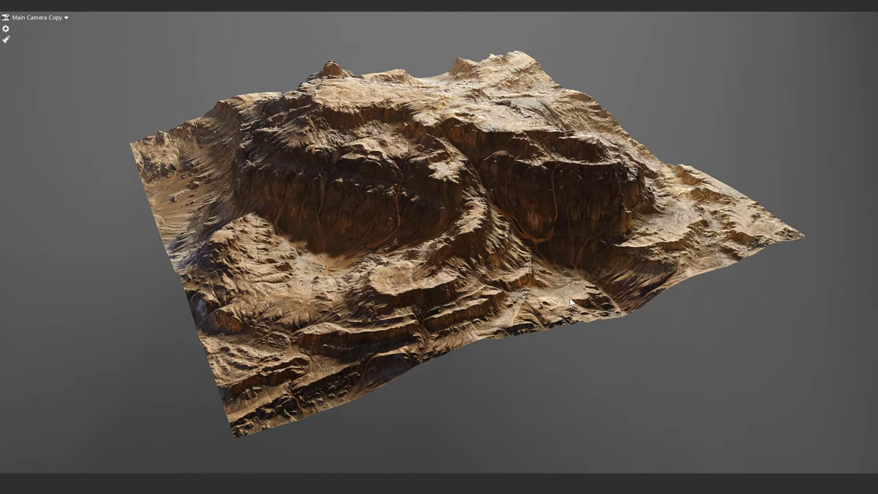
- Orbit the terrain and keep the Render resolution at 1:2 (Half)
scroll(568, 301, "up", 5)
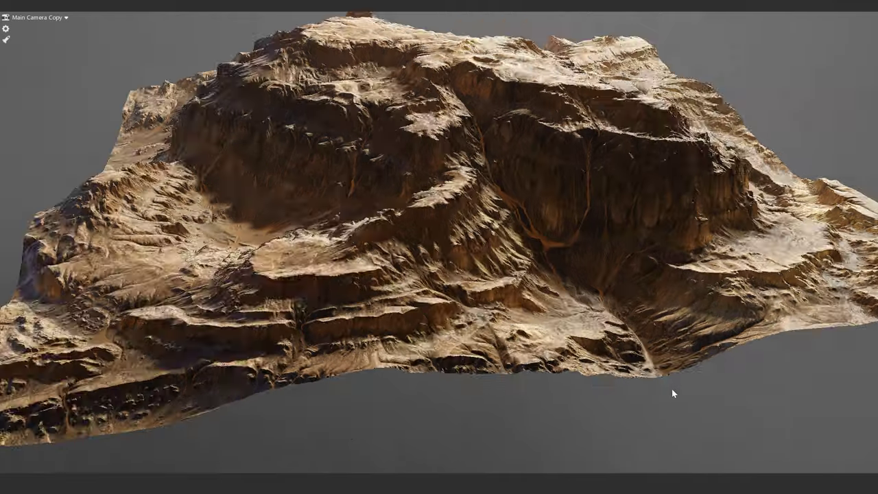
mouse_move(671, 388)
left_mouse_down()
mouse_move(776, 400)
mouse_move(741, 421)
mouse_move(725, 400)
left_mouse_up()
key("Tab")
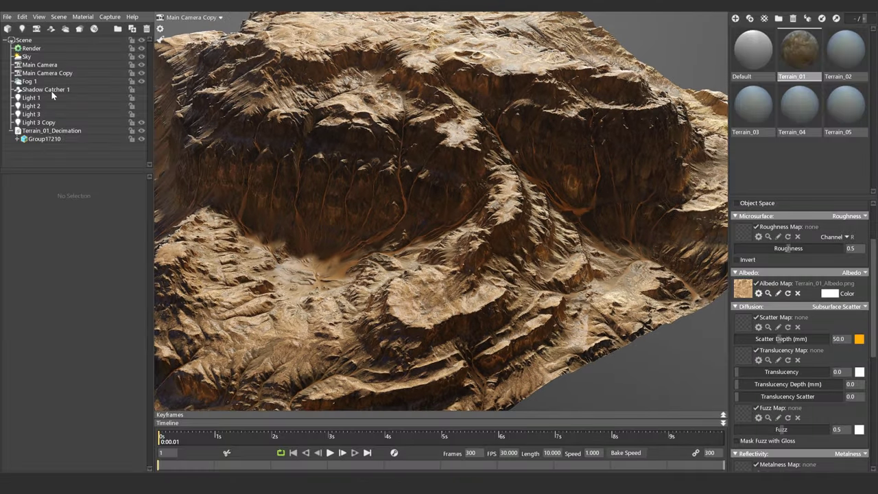
left_click(31, 48)
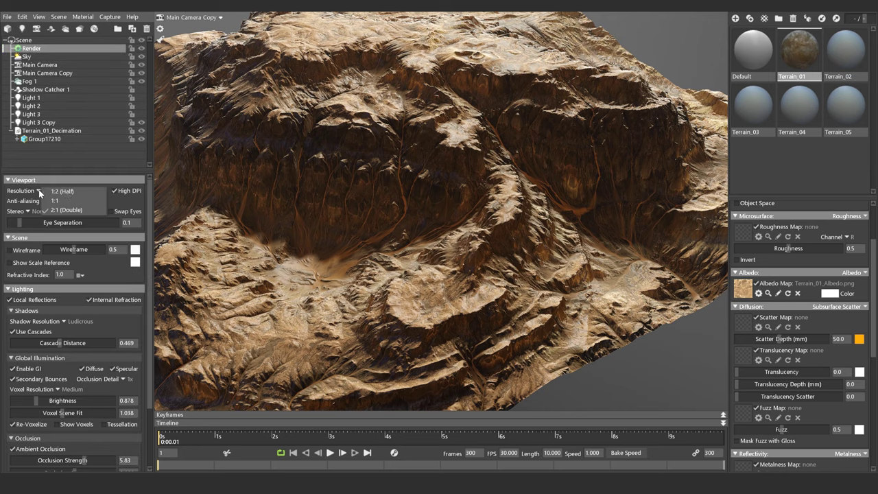
left_click(65, 190)
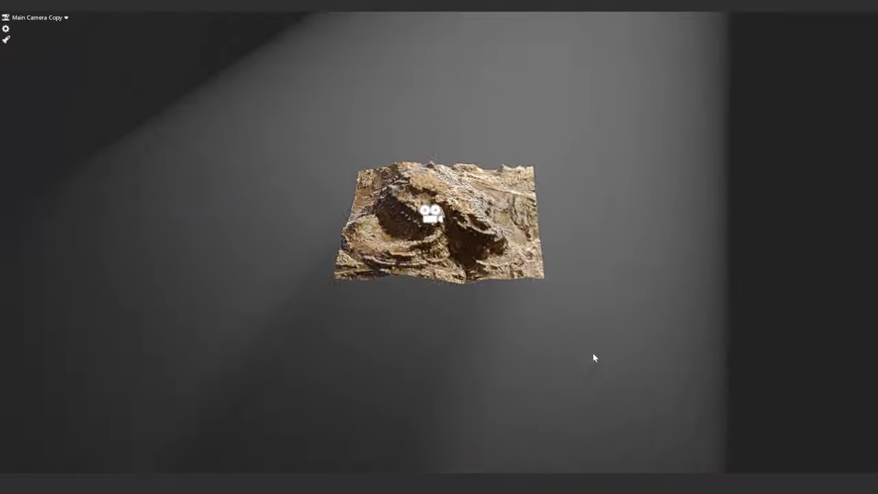
- Inspect Light 3 Copy and toggle Fog 1's visibility, leaving the fog hidden
left_click(551, 58)
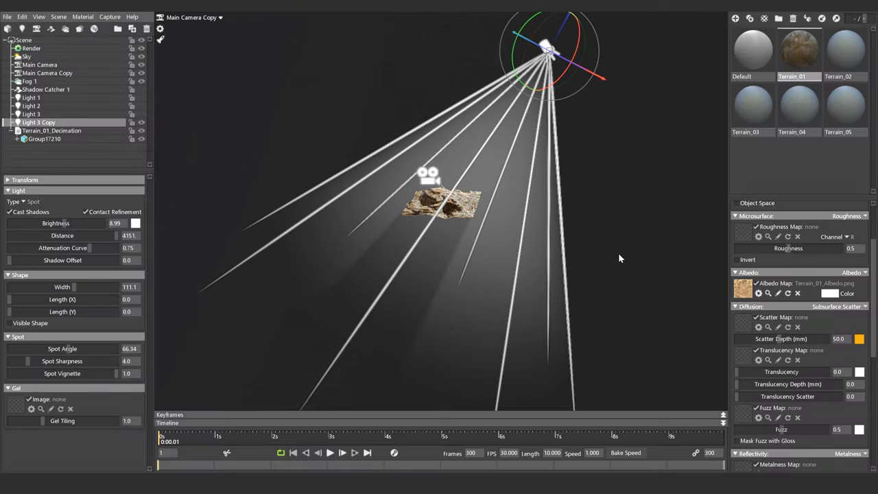
left_click(29, 81)
left_click(140, 81)
left_click(140, 81)
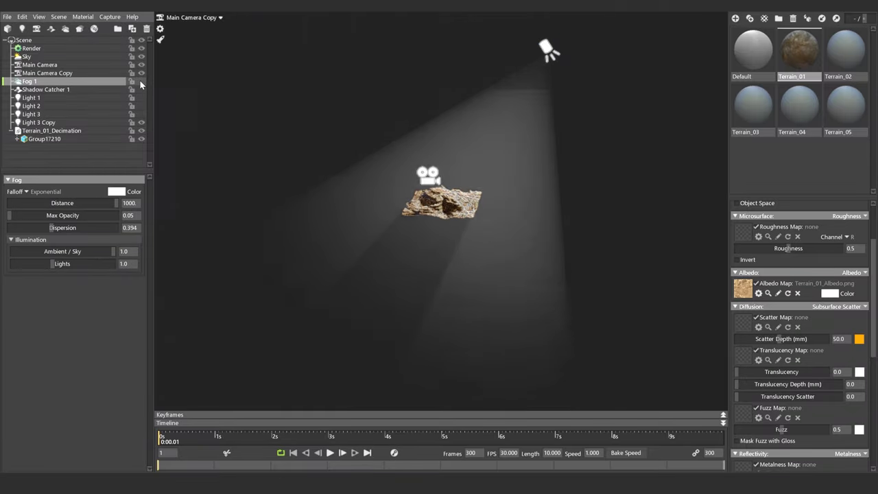
left_click(141, 81)
left_click(140, 81)
left_click(155, 120)
scroll(461, 259, "up", 5)
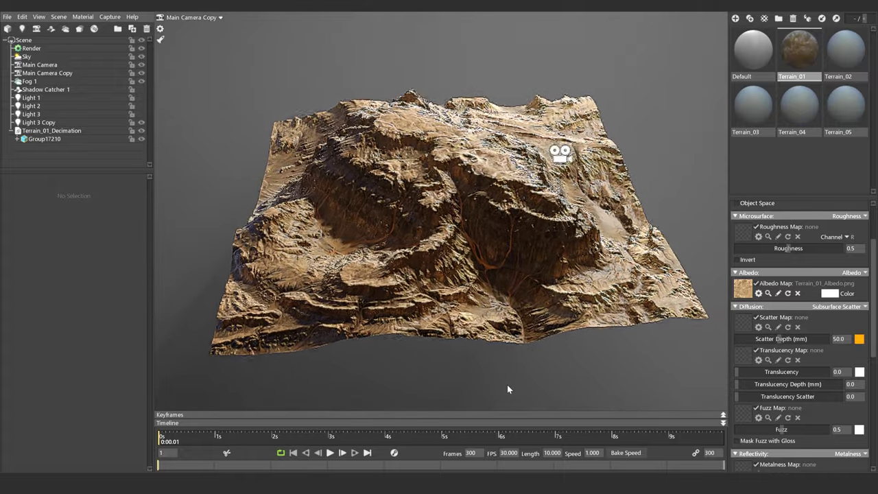
- Hide Terrain_01 and import the Terrain_02 decimated mesh from the Resources folder
left_click(141, 130)
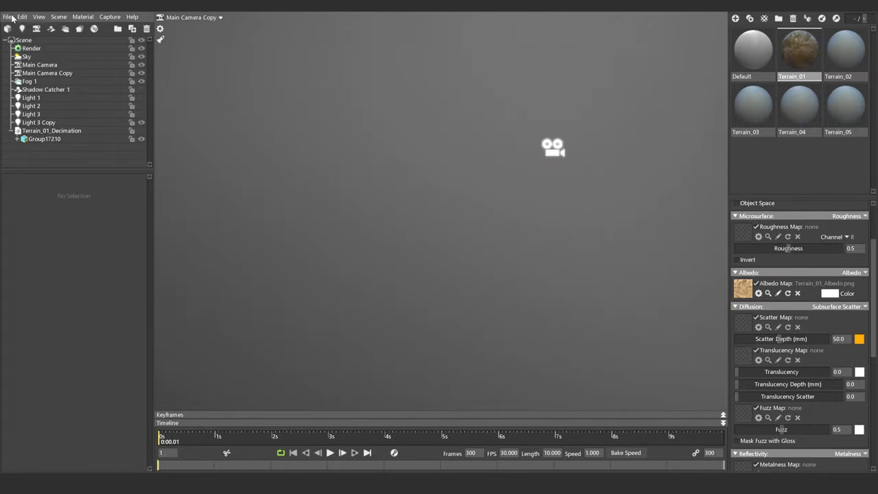
left_click(7, 17)
left_click(52, 94)
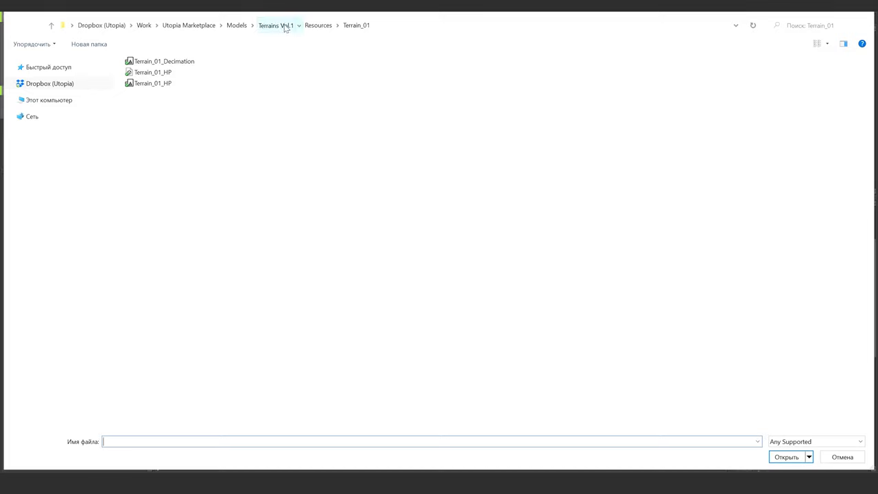
left_click(286, 26)
left_click(237, 25)
double_click(186, 183)
double_click(149, 96)
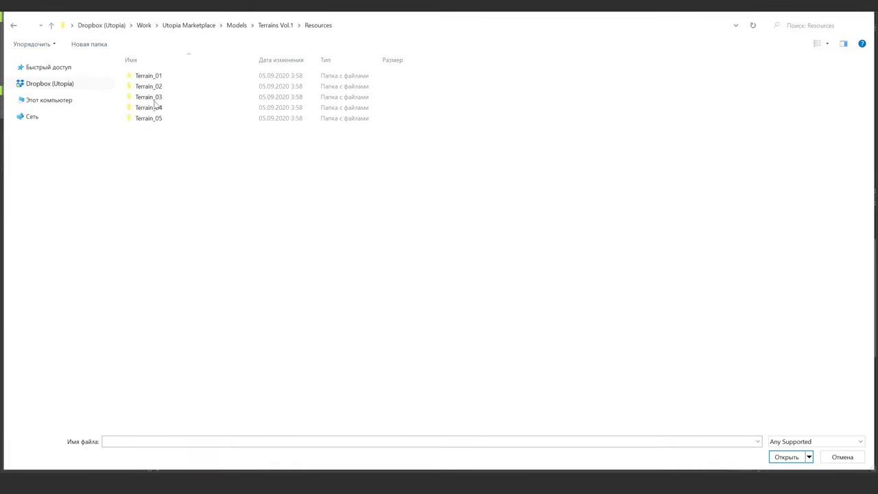
double_click(152, 86)
double_click(171, 78)
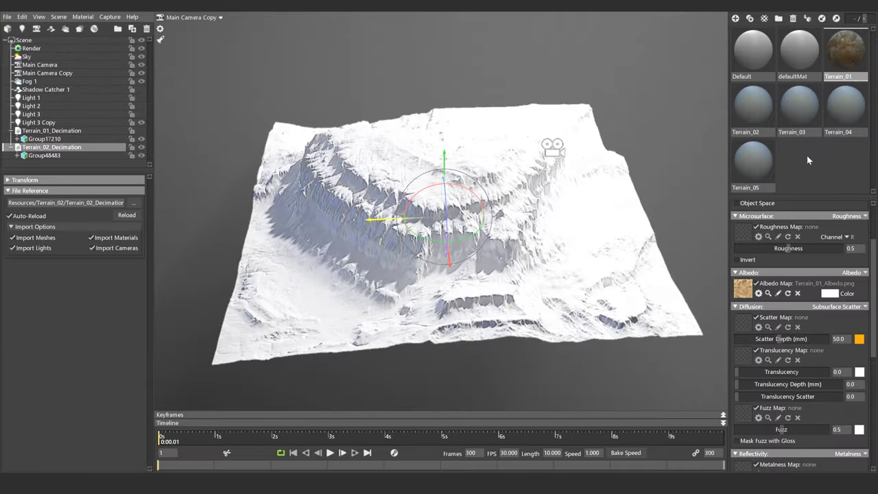
- Delete defaultMat and load Terrain_02's Normal, Albedo and Flow (emissive) maps
left_click(810, 57)
key("Delete")
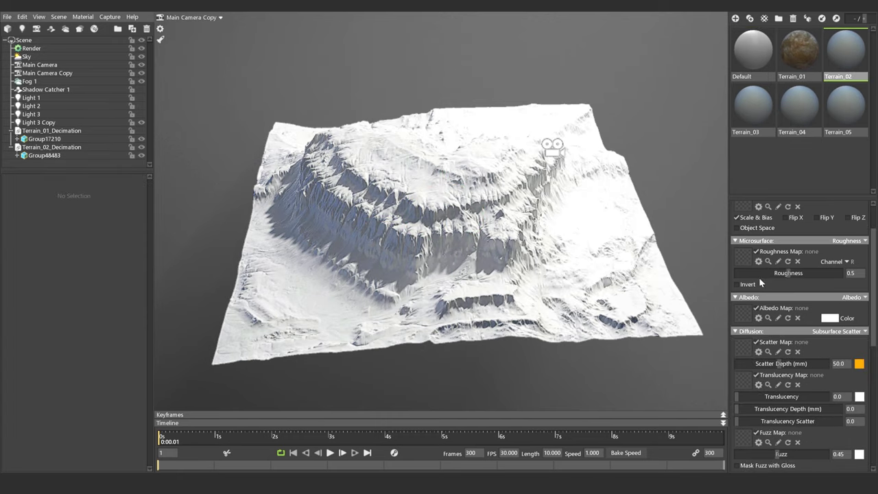
left_click(744, 256)
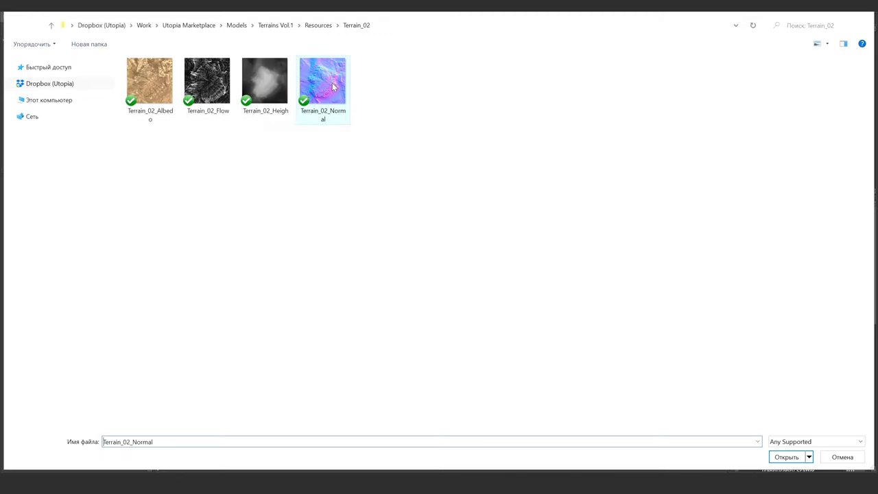
double_click(334, 86)
left_click(745, 368)
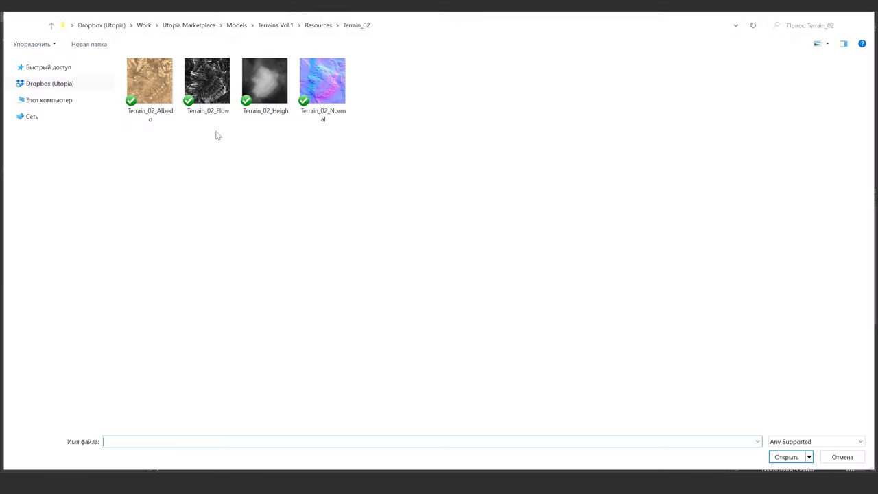
double_click(219, 133)
scroll(809, 354, "down", 5)
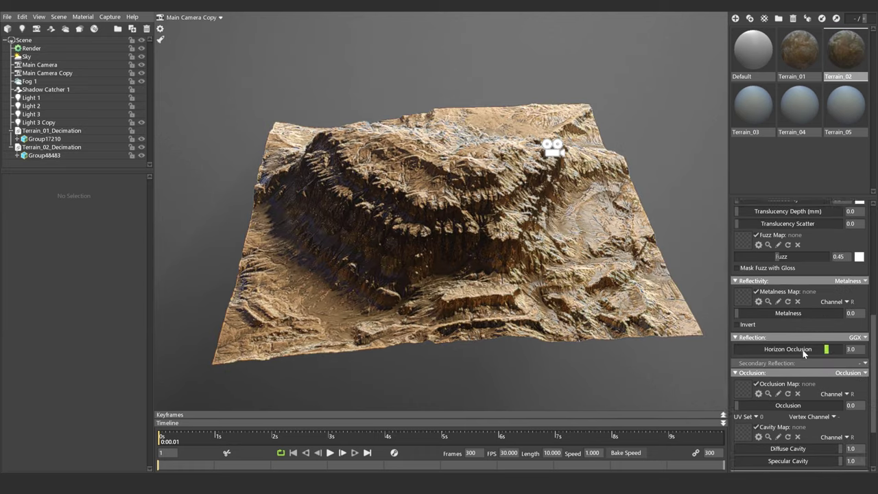
scroll(809, 353, "down", 3)
left_click(742, 414)
double_click(206, 81)
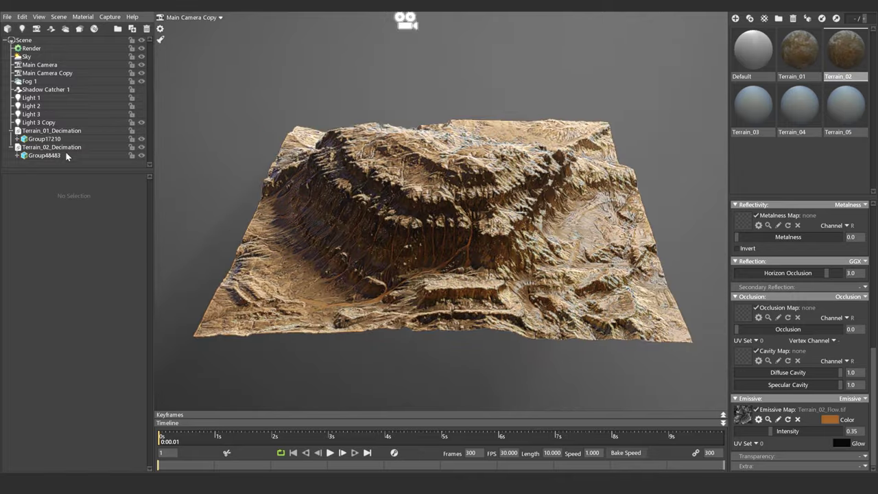
- Set the viewport resolution to 1:1 and hide the terrain meshes
left_click(30, 49)
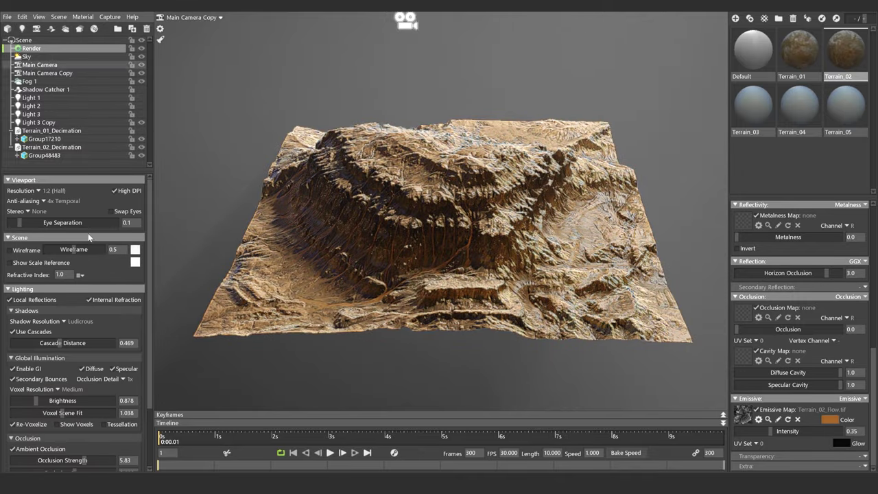
left_click(39, 191)
left_click(61, 200)
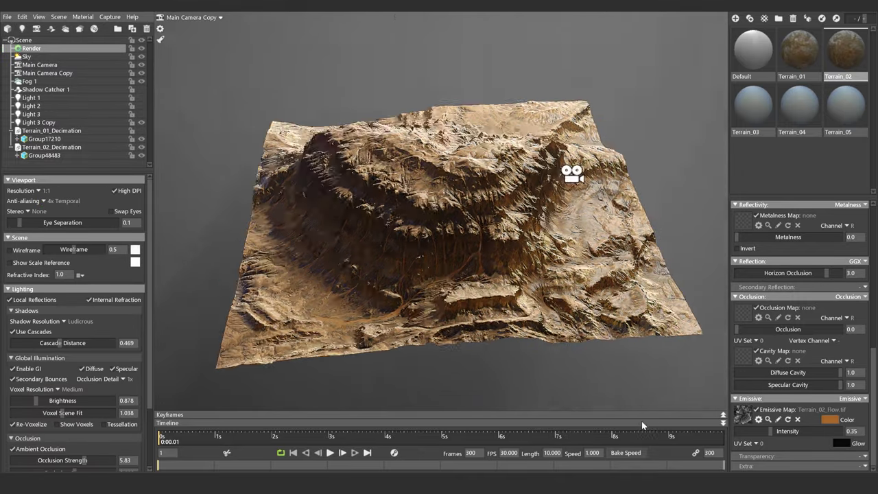
mouse_move(568, 172)
left_mouse_down()
mouse_move(441, 381)
mouse_move(489, 395)
mouse_move(573, 348)
left_mouse_up()
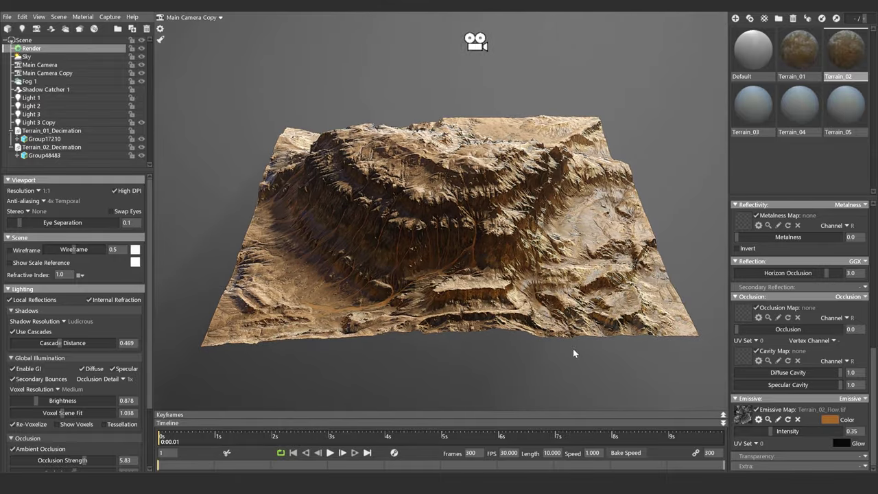
left_click(139, 147)
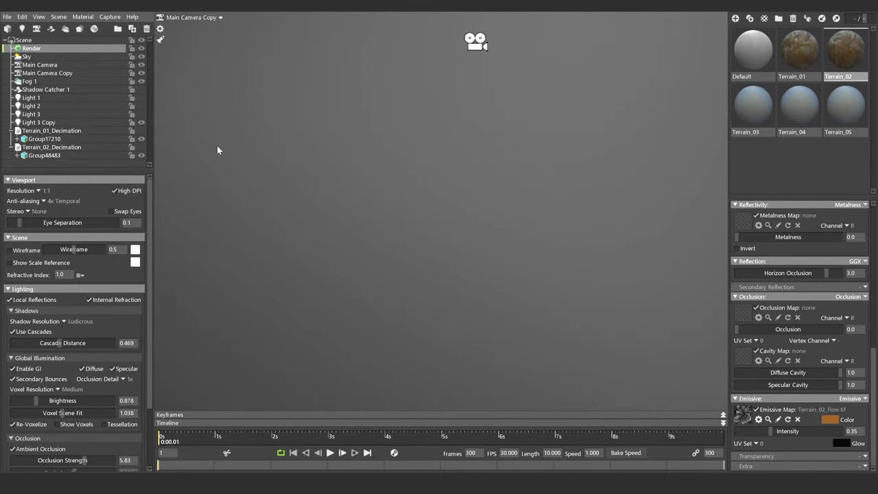
left_click(217, 145)
left_click(7, 17)
- Import Terrain_03, delete defaultMat and assign the Terrain_03 normal map
left_click(28, 90)
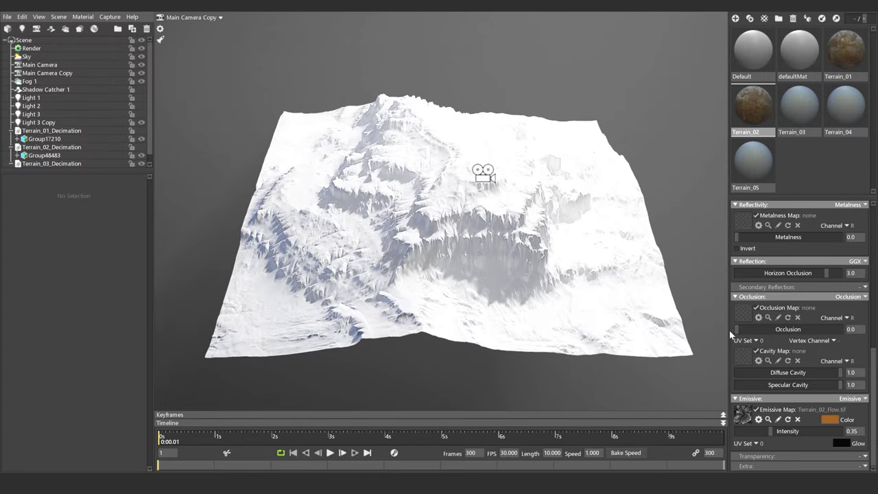
left_click(794, 85)
key("Delete")
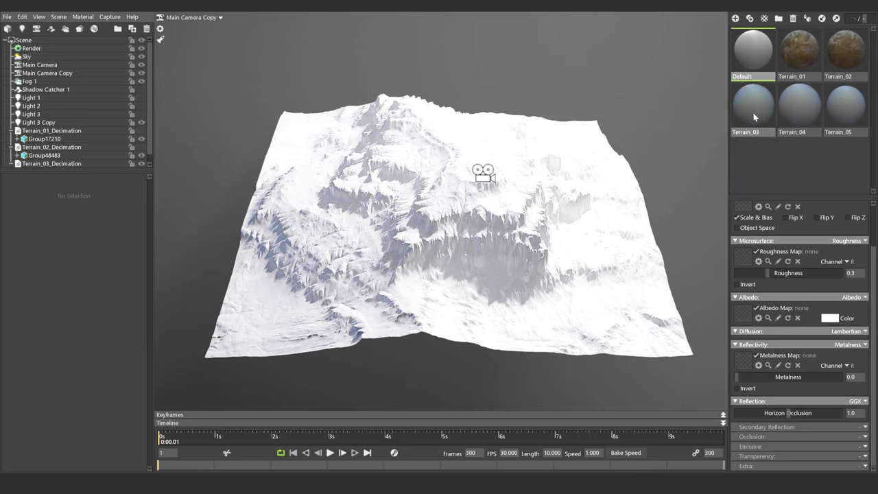
left_click(753, 113)
scroll(758, 249, "up", 2)
left_click(747, 253)
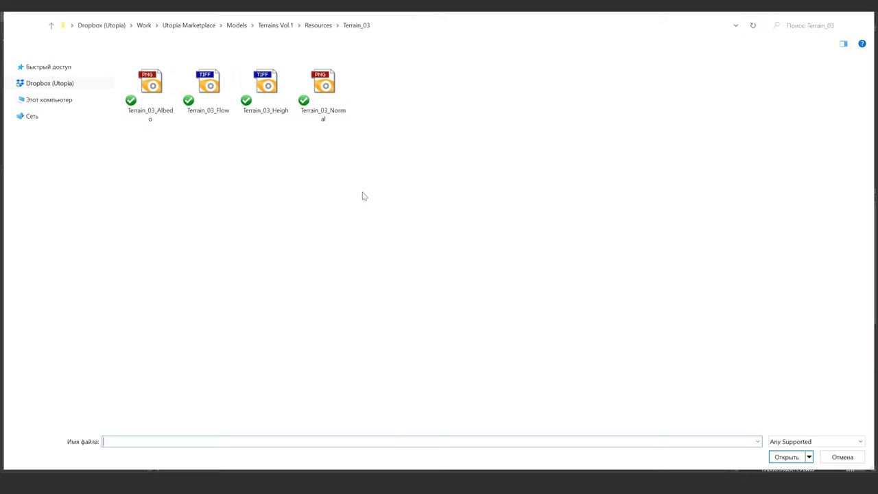
- Load the Terrain_03 albedo texture and Terrain_03_Flow as the emissive map
scroll(796, 315, "down", 2)
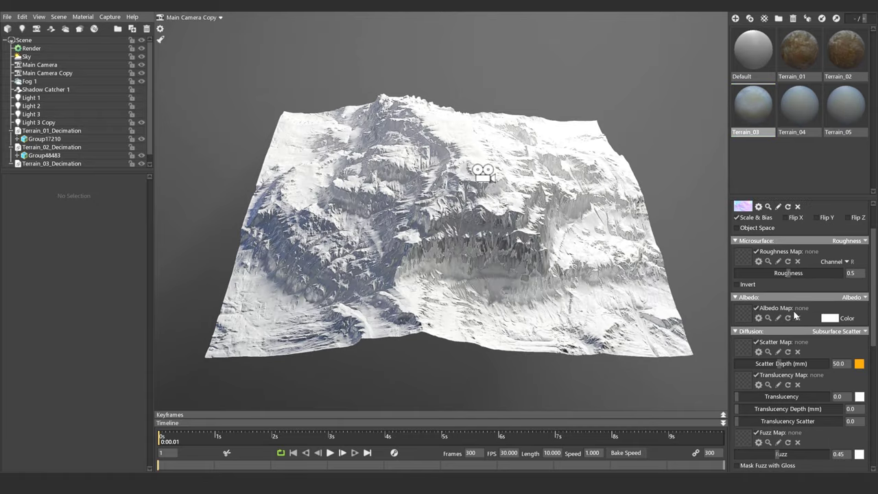
left_click(743, 313)
double_click(149, 78)
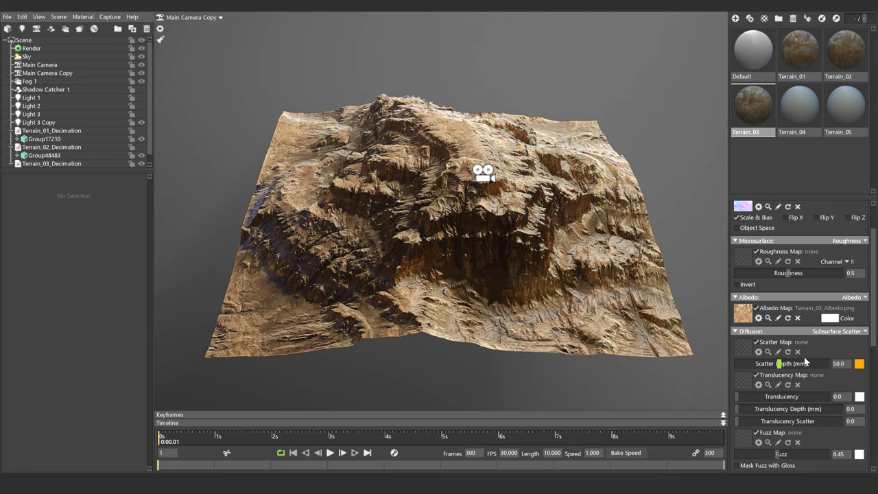
scroll(801, 354, "down", 3)
scroll(802, 354, "down", 3)
left_click(744, 417)
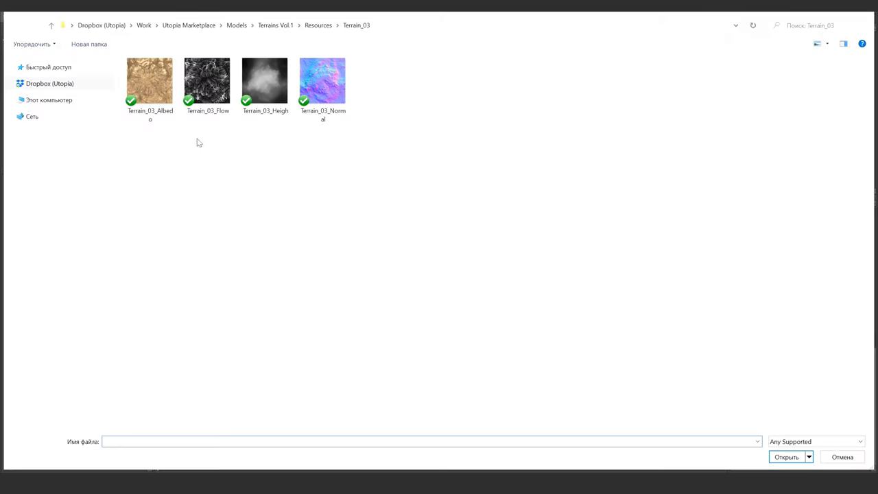
double_click(206, 81)
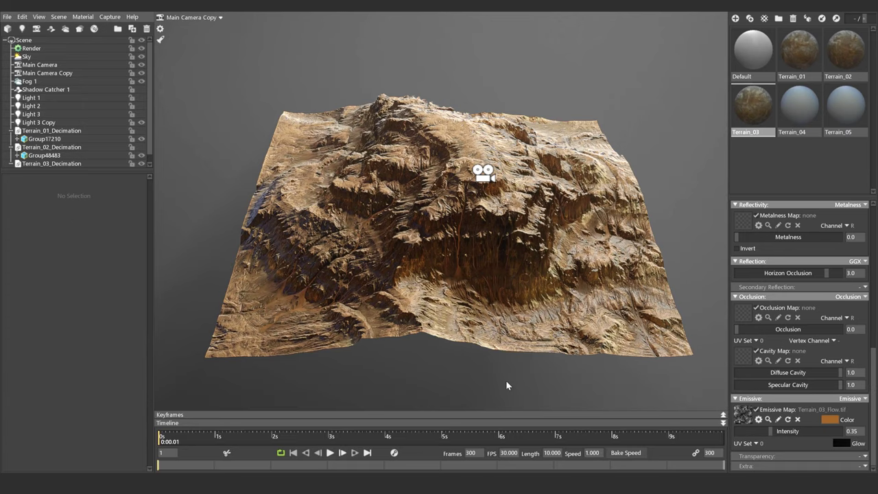
- Set the viewport resolution to 2:1 (Double) and orbit around Terrain_03 full screen
left_click(28, 48)
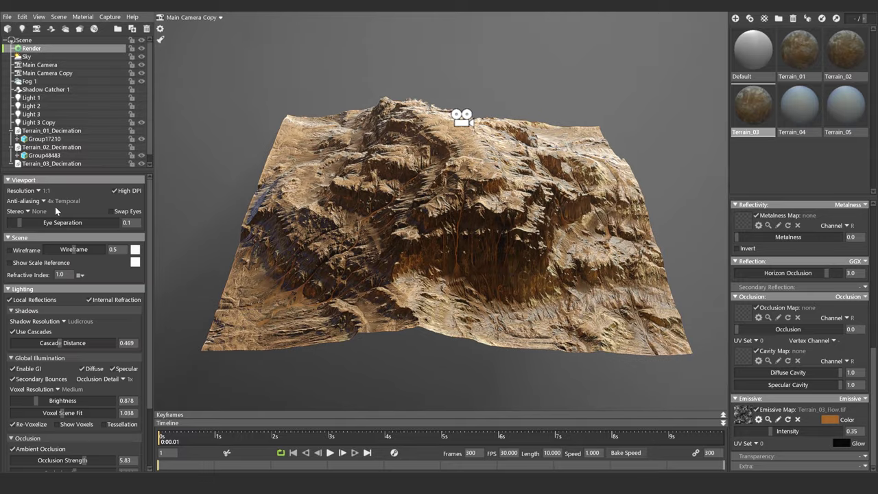
left_click(63, 210)
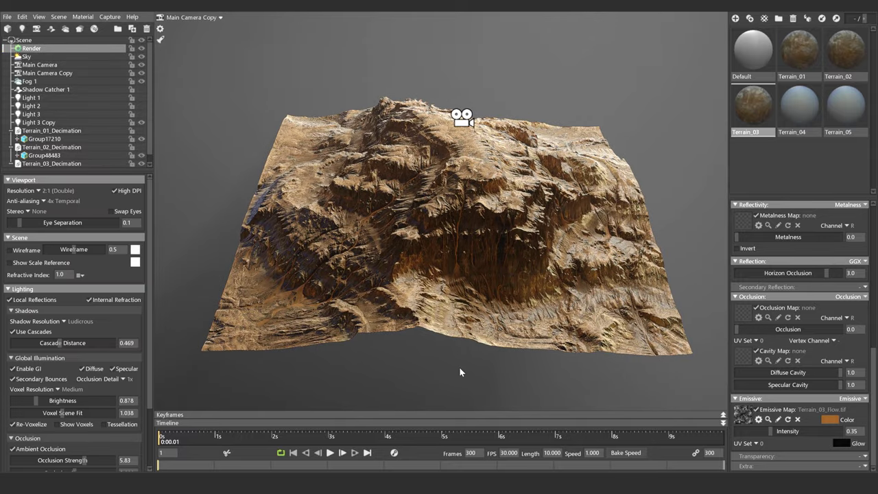
key("F11")
scroll(540, 318, "up", 3)
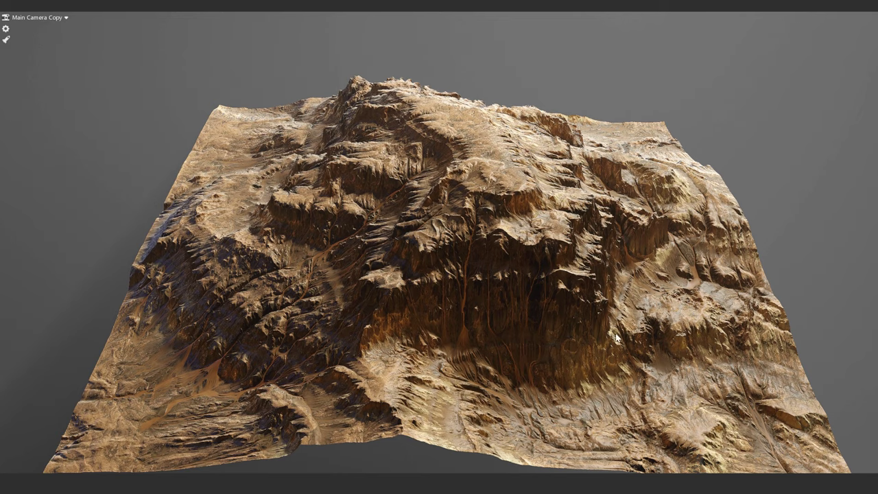
left_click_drag(682, 345, 766, 382)
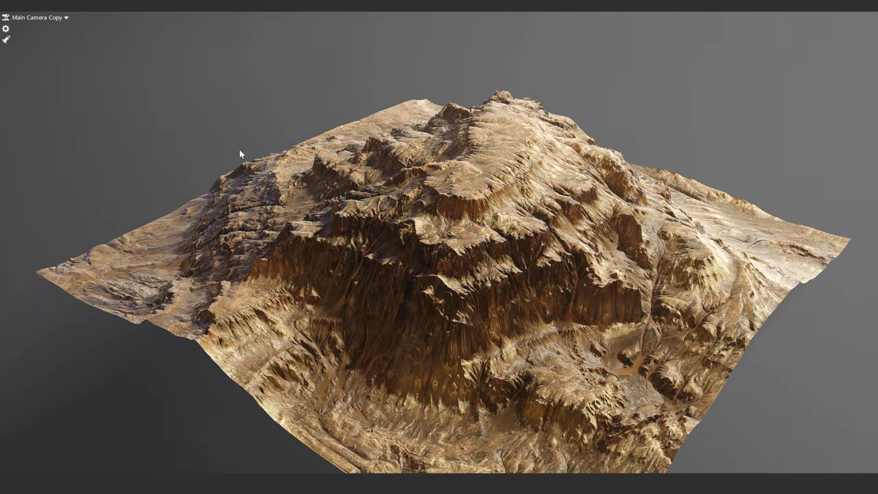
mouse_move(239, 150)
left_mouse_down()
mouse_move(345, 120)
mouse_move(372, 123)
mouse_move(184, 145)
mouse_move(626, 251)
left_mouse_up()
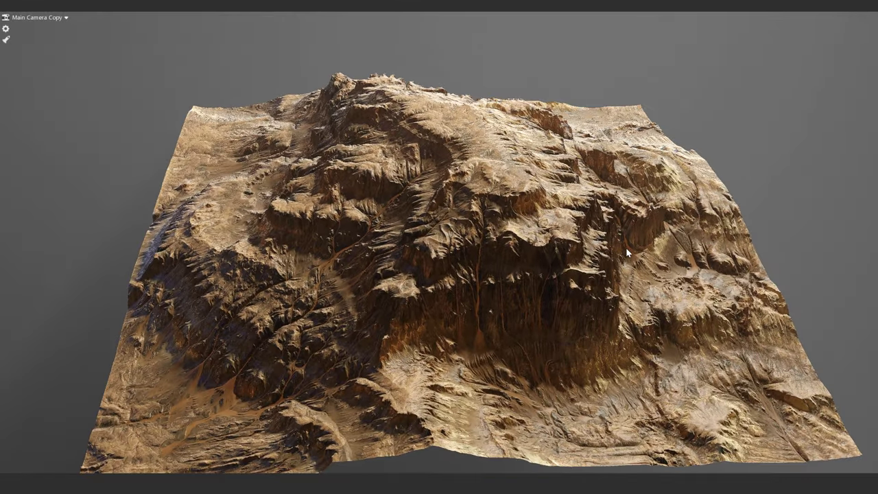
scroll(626, 250, "up", 2)
scroll(805, 277, "down", 2)
scroll(808, 230, "down", 1)
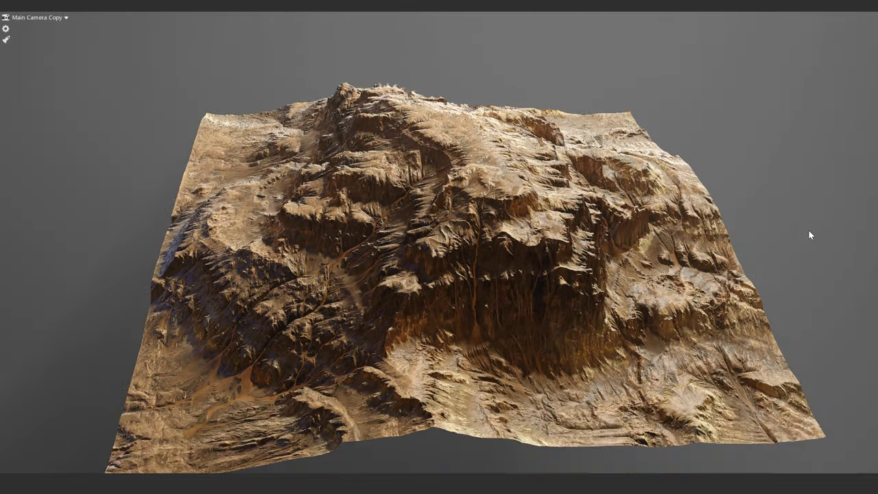
scroll(806, 219, "down", 1)
scroll(805, 221, "down", 1)
- Restore the interface and hide the terrain meshes in the outliner
key("Tab")
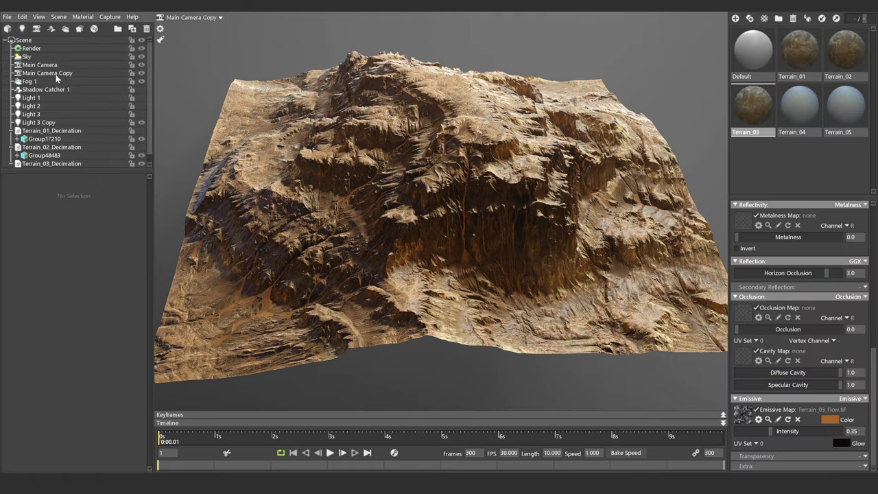
left_click(32, 49)
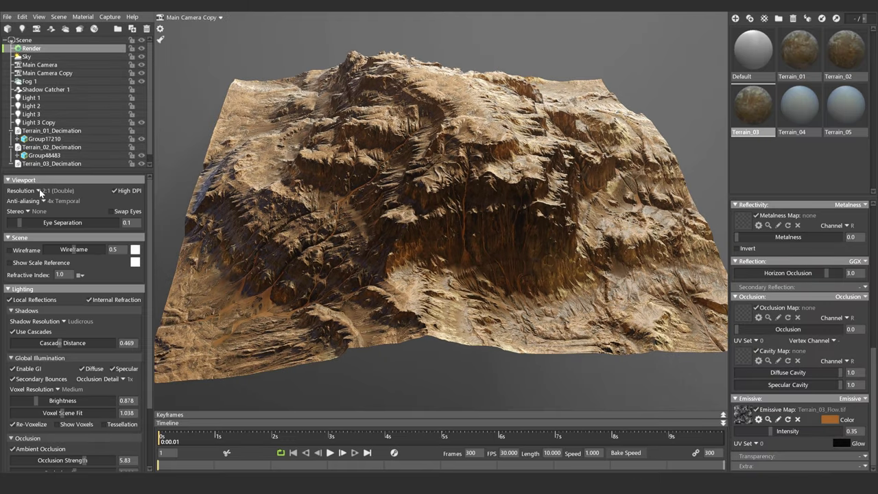
left_click(56, 203)
left_click(397, 375)
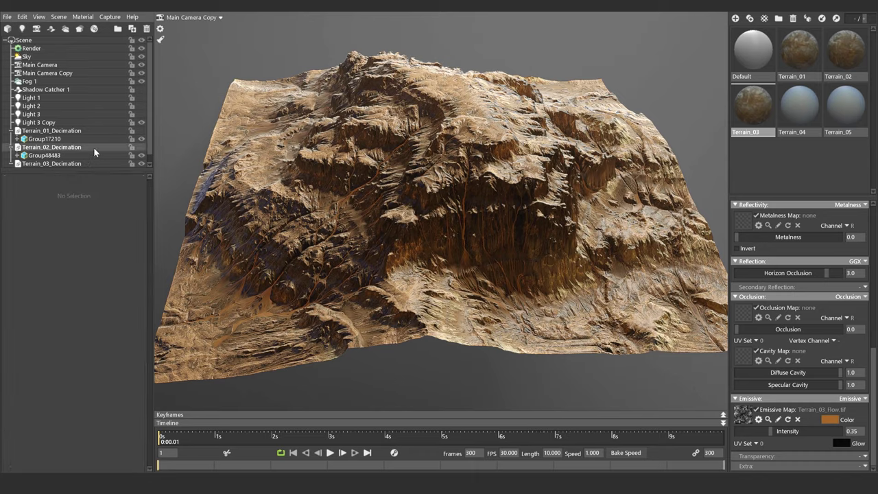
scroll(93, 147, "down", 1)
left_click(141, 155)
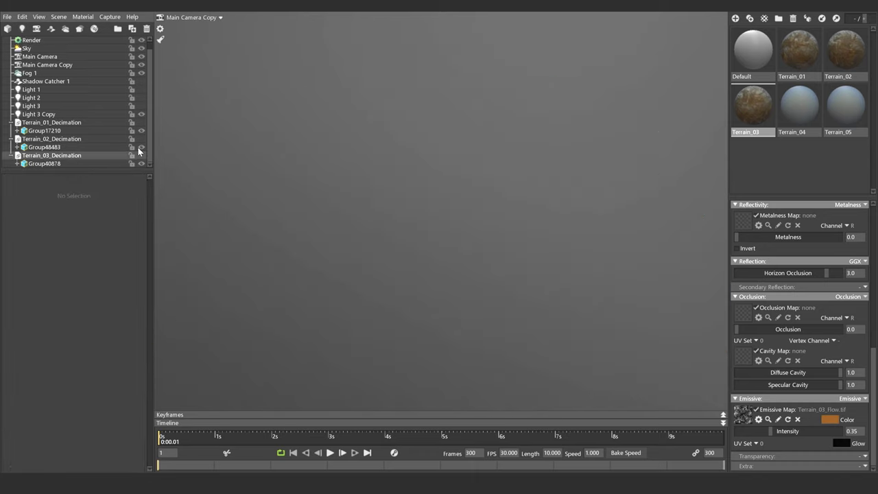
- Import the Terrain_04 mesh from its folder
left_click(7, 16)
left_click(47, 89)
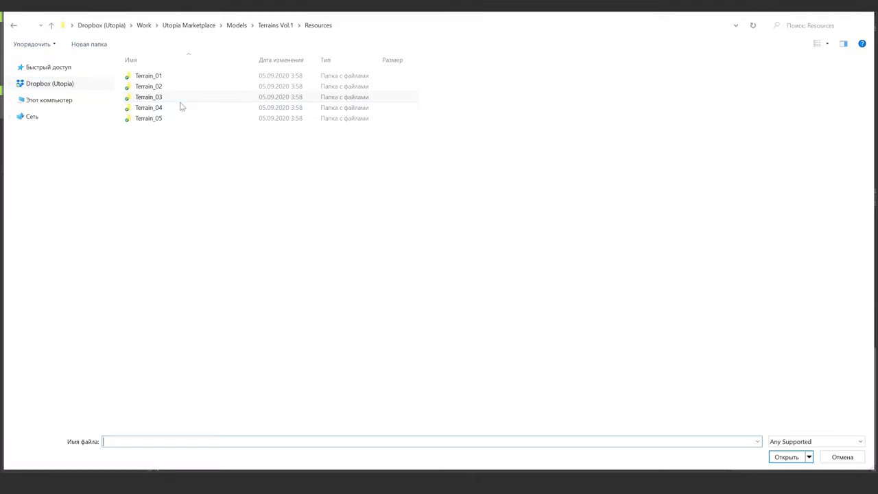
double_click(181, 107)
double_click(172, 97)
- Load Terrain_04_Normal and the Terrain_04 albedo texture into the Terrain_04 material
left_click(808, 101)
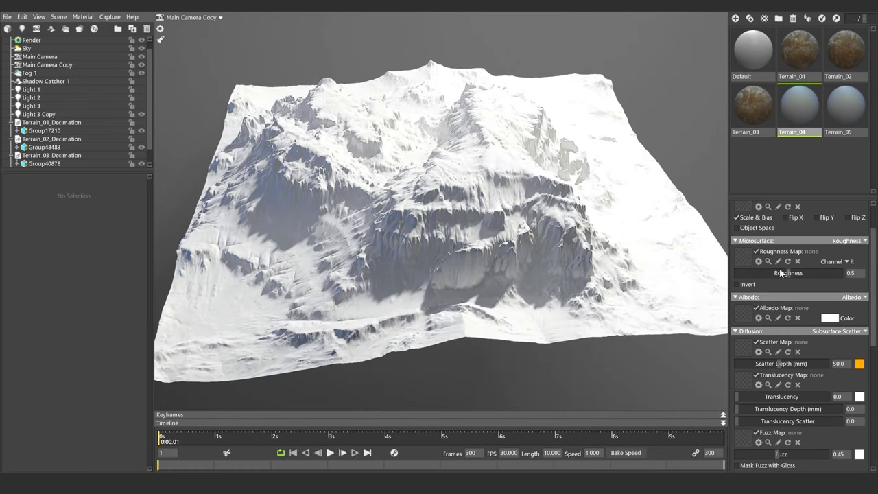
scroll(780, 273, "up", 2)
left_click(743, 251)
double_click(323, 78)
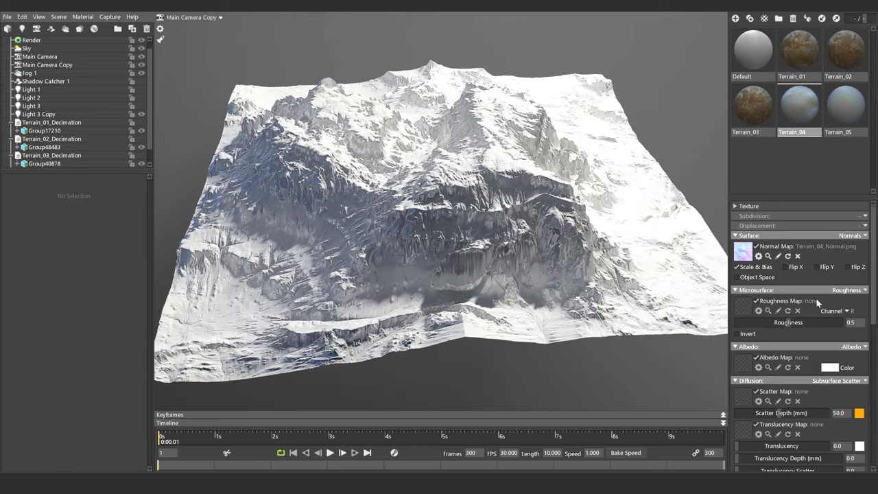
scroll(816, 302, "down", 1)
left_click(743, 337)
double_click(149, 82)
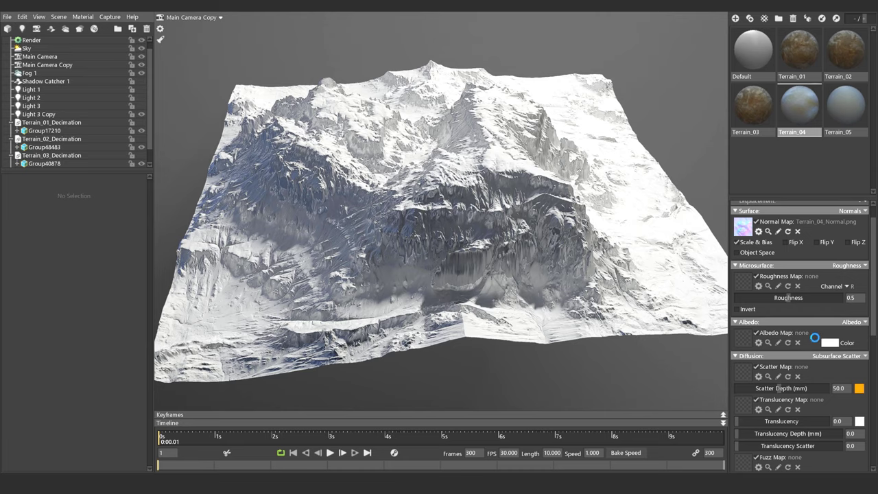
- Load Terrain_04_Flow.tif as the emissive map, then begin importing another model
scroll(800, 352, "down", 5)
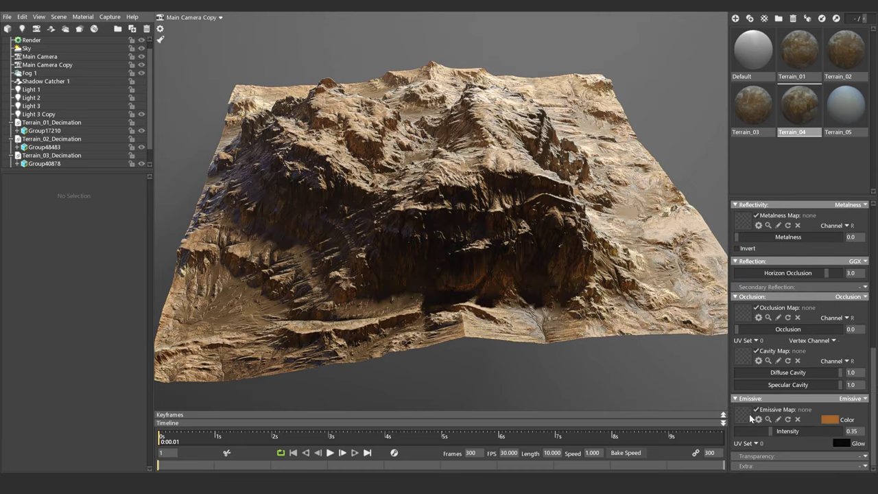
left_click(747, 411)
double_click(207, 100)
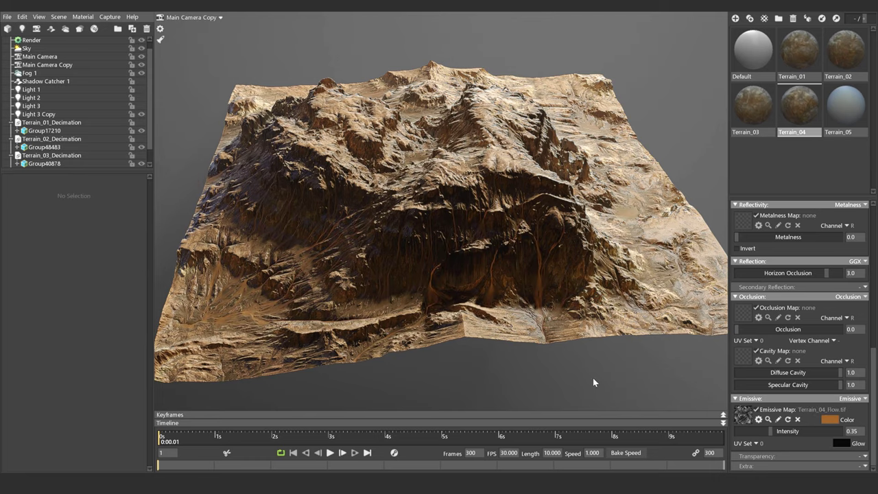
left_click_drag(594, 378, 580, 381)
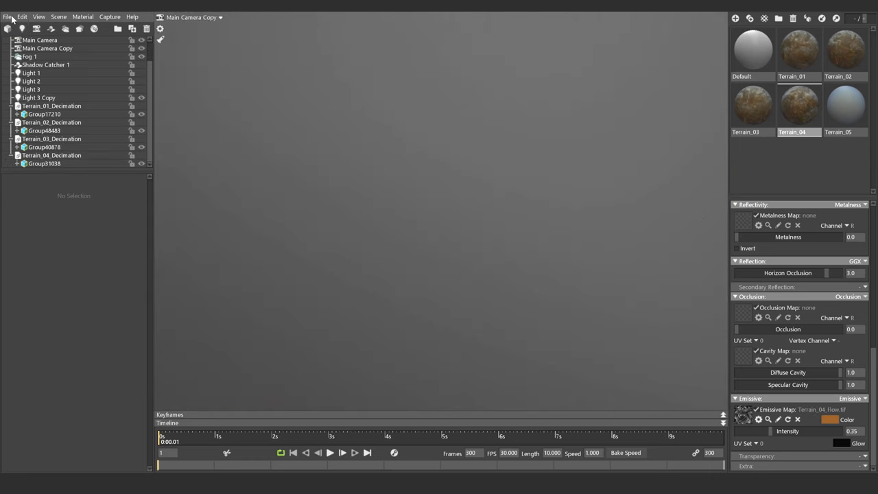
left_click(7, 16)
left_click(38, 90)
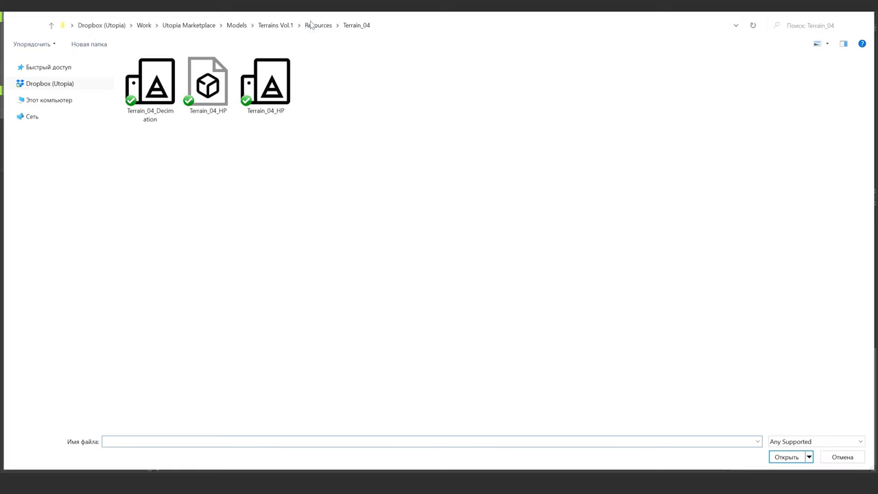
- Import the Terrain_05_Decimation model from the Terrain_05 folder
left_click(312, 25)
double_click(147, 108)
double_click(162, 77)
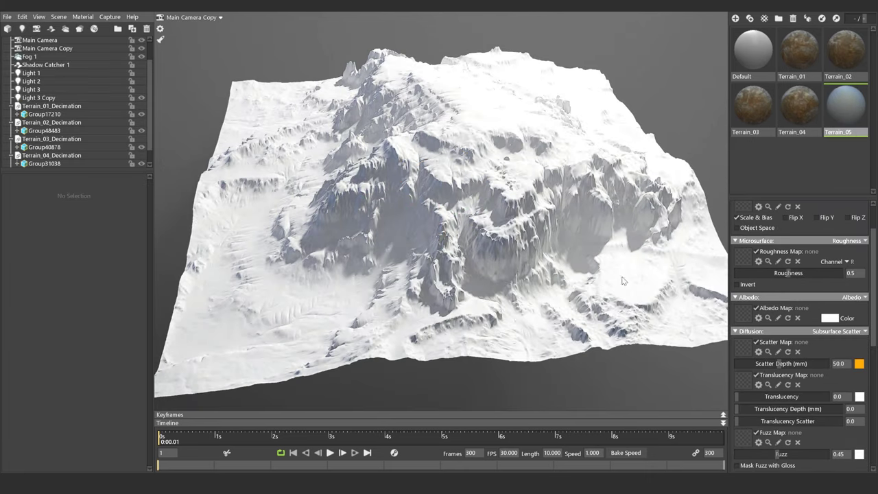
- Load the Terrain_05 normal map and Terrain_05_Albedo into the Terrain_05 material
scroll(766, 272, "up", 3)
left_click(743, 254)
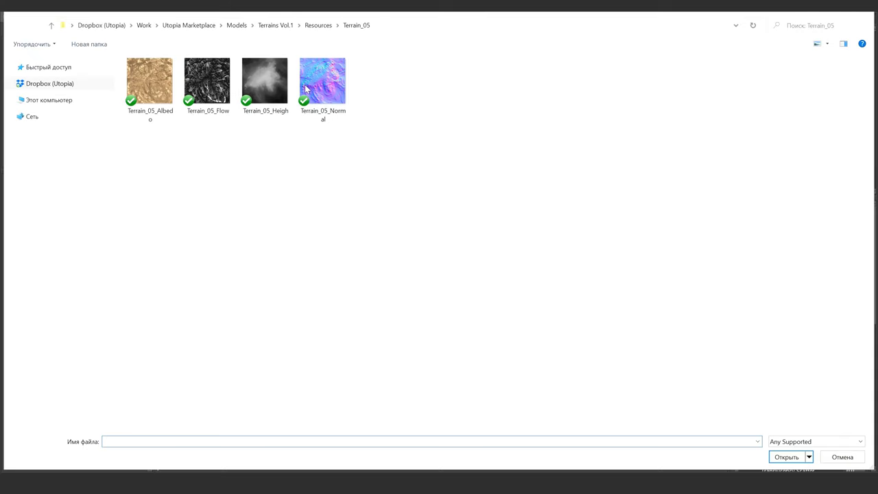
double_click(317, 85)
left_click(745, 363)
double_click(198, 103)
- Assign Terrain_05_Flow.tif as the material's emissive map
scroll(818, 347, "down", 5)
scroll(815, 389, "down", 1)
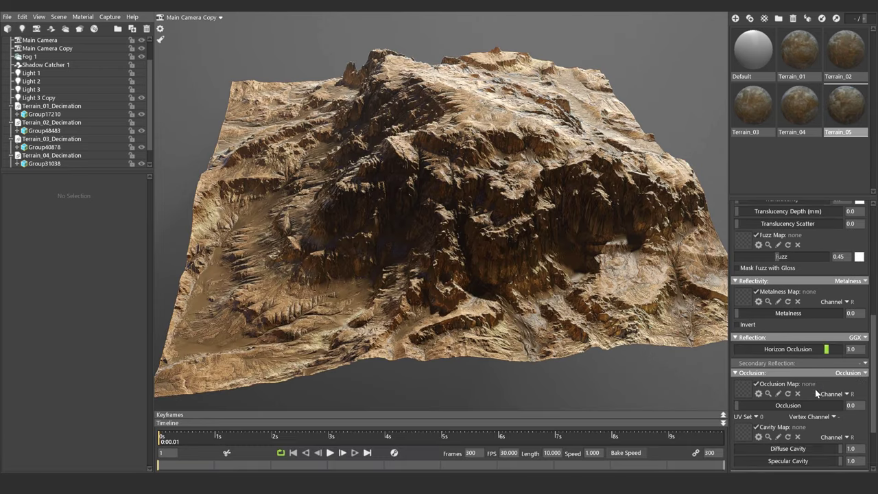
scroll(770, 426, "down", 4)
left_click(746, 421)
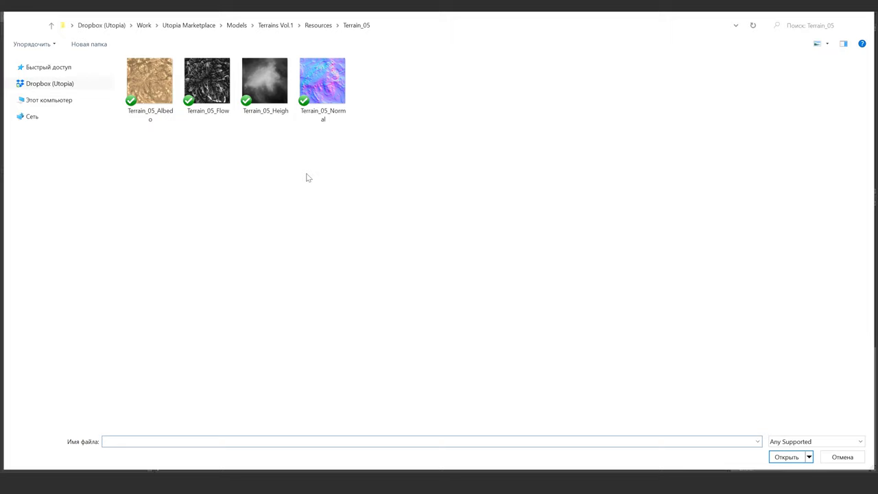
double_click(209, 96)
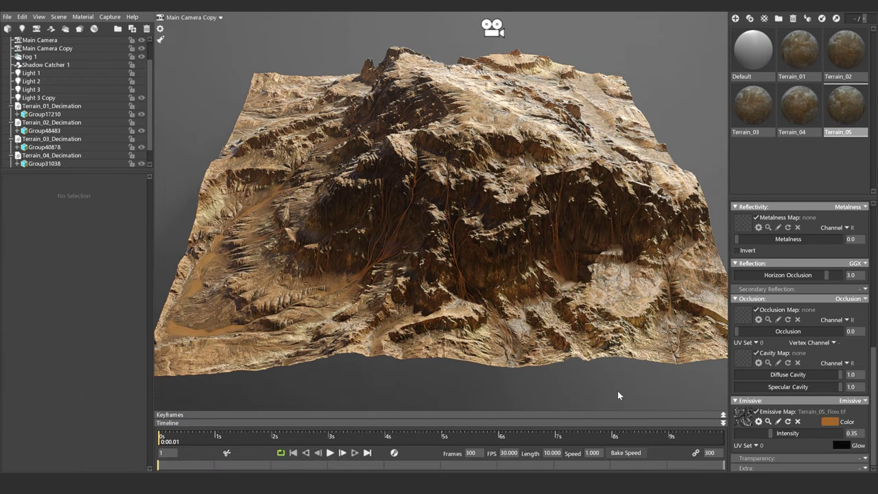
scroll(617, 394, "down", 3)
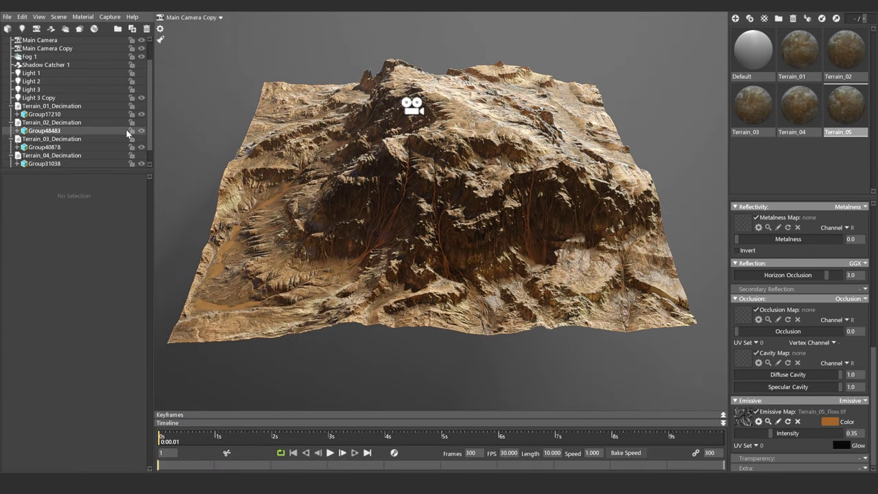
scroll(127, 133, "down", 1)
left_click(140, 121)
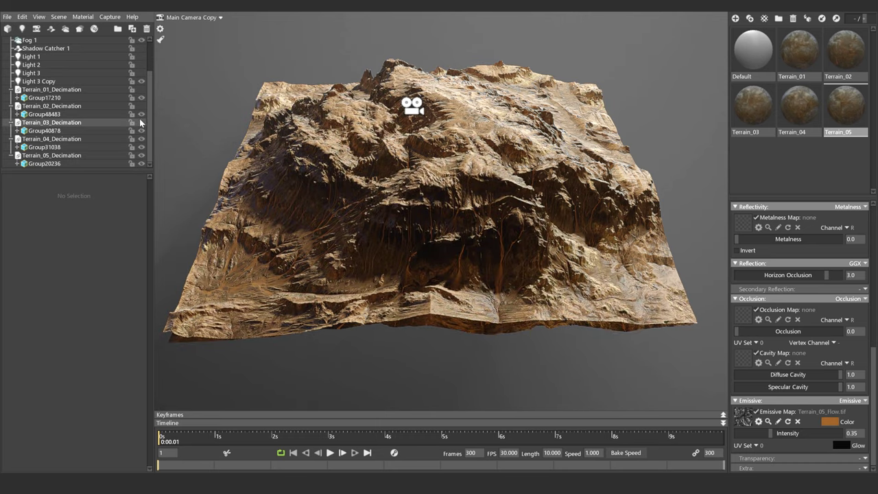
- Slide the Group48483 tile out to the right and frame Group40878
left_click(141, 97)
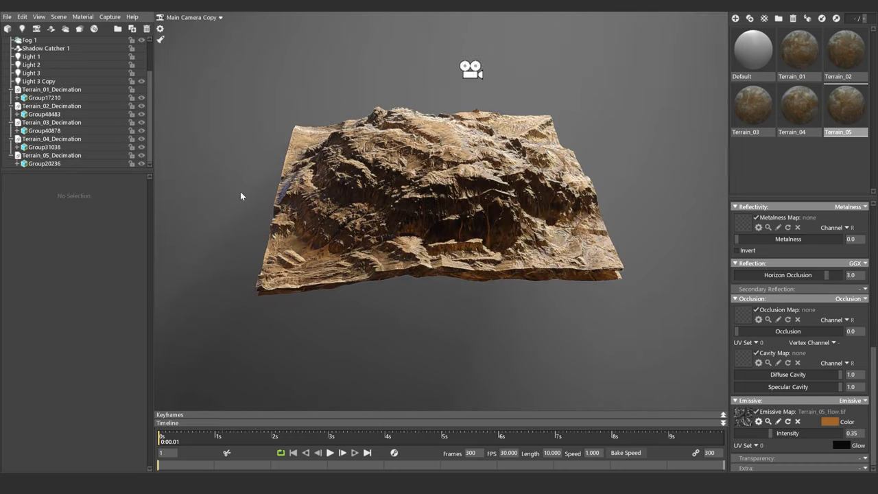
left_click(379, 167)
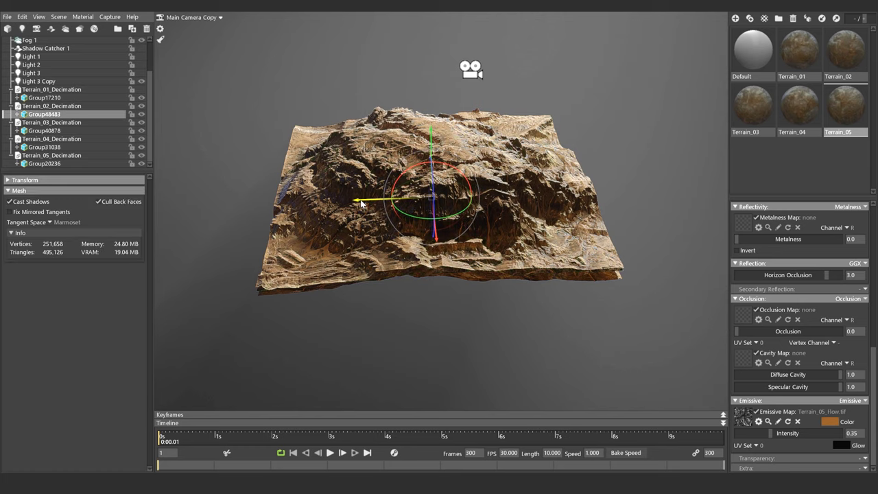
left_click_drag(361, 203, 651, 218, "shift")
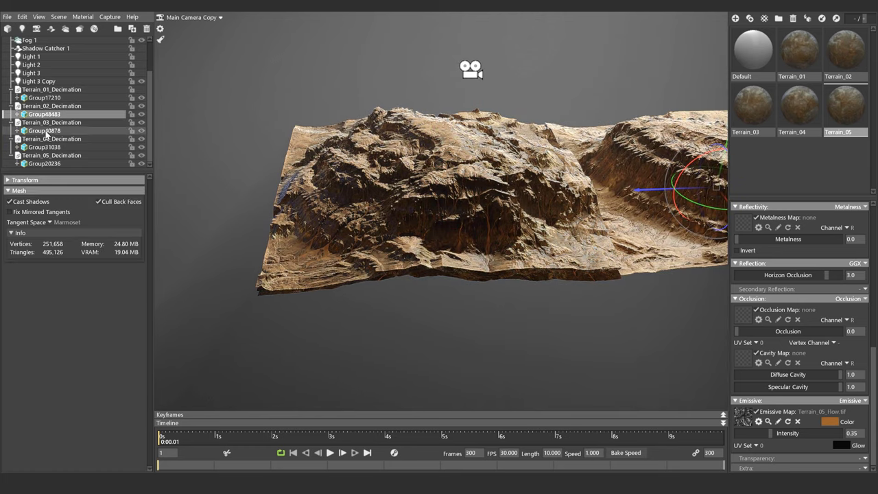
double_click(45, 130)
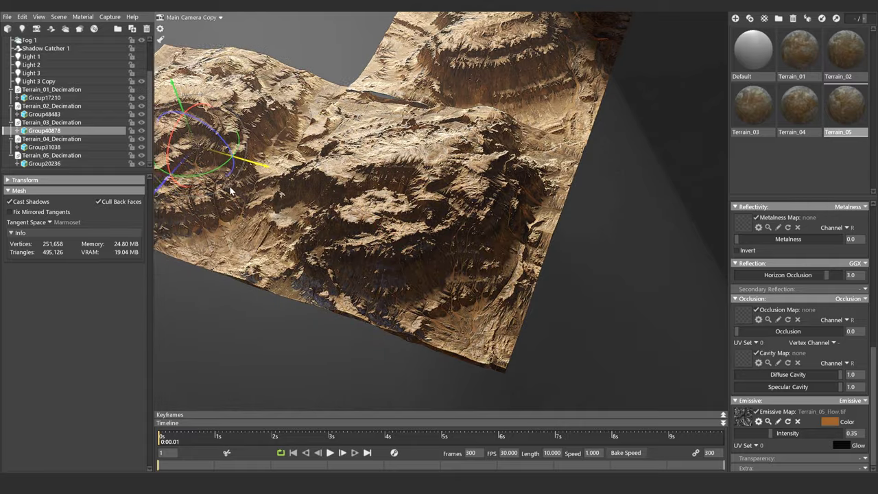
mouse_move(230, 192)
left_mouse_down()
mouse_move(608, 309)
mouse_move(417, 224)
left_mouse_up()
left_click(417, 224)
- Move the remaining tiles to the lower right and back so they join the others
key("Tab")
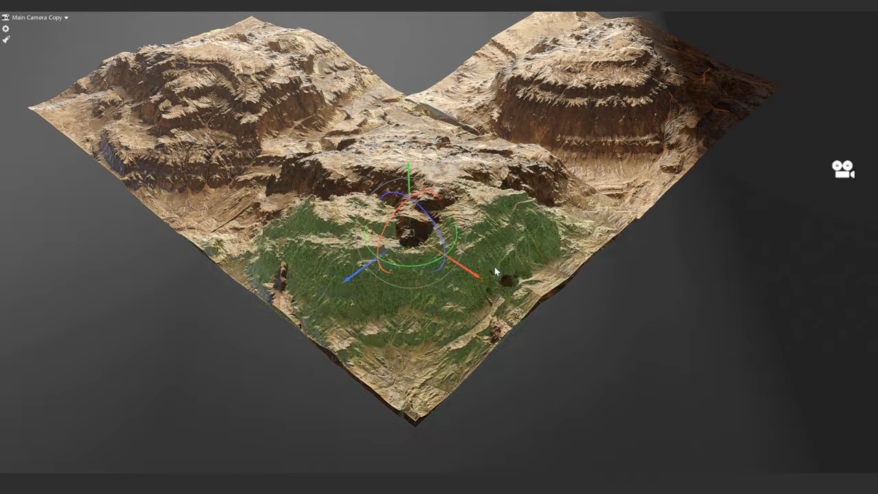
left_click_drag(495, 271, 754, 384, "shift")
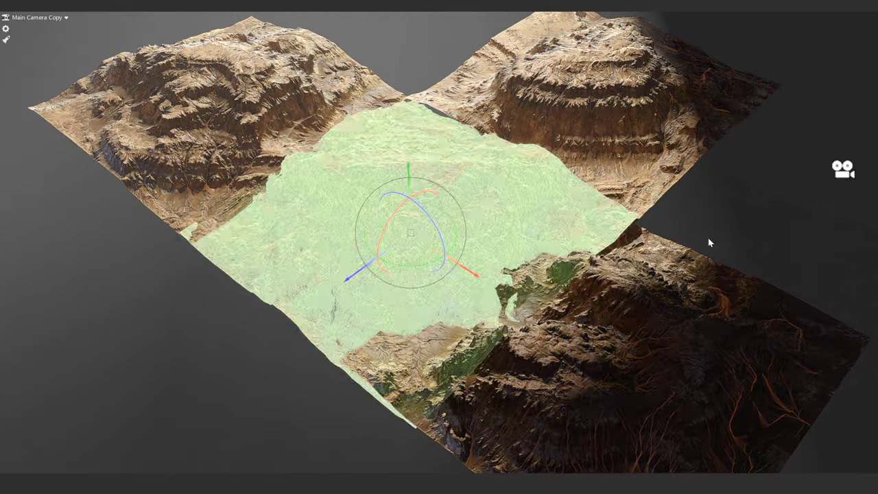
left_click_drag(709, 242, 678, 245)
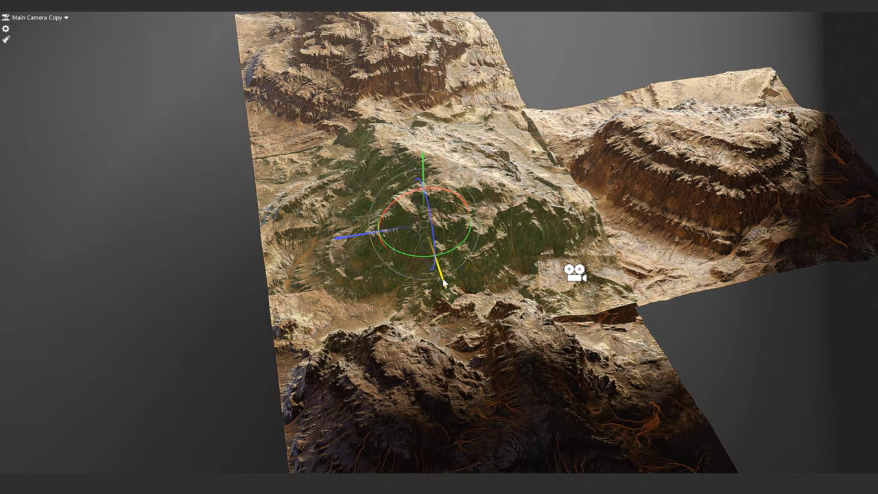
mouse_move(443, 282)
left_mouse_down()
mouse_move(577, 305)
mouse_move(737, 349)
mouse_move(417, 91)
left_mouse_up()
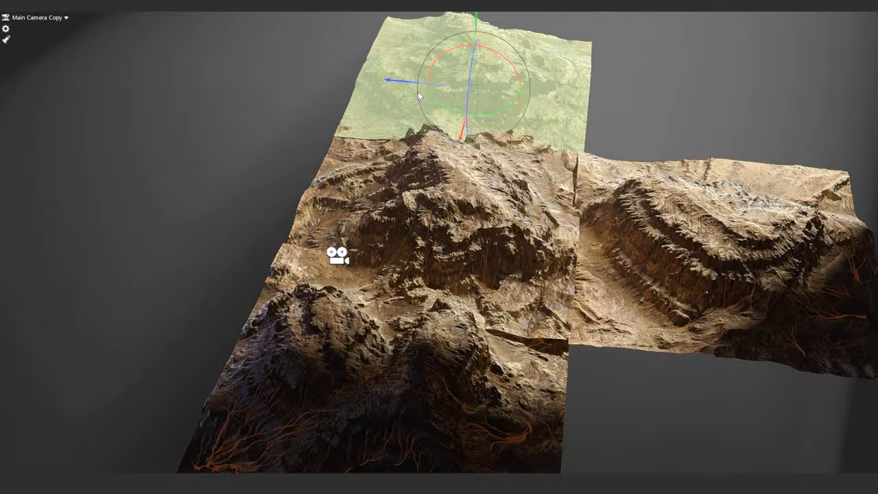
left_click_drag(319, 82, 609, 292)
key("Tab")
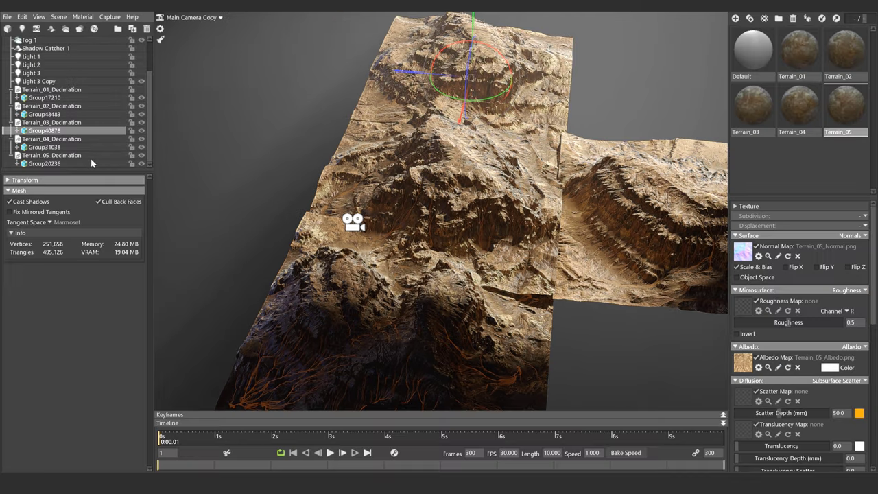
- Select Group17210, view the whole terrain cross, and expand Group20236
left_click(379, 192)
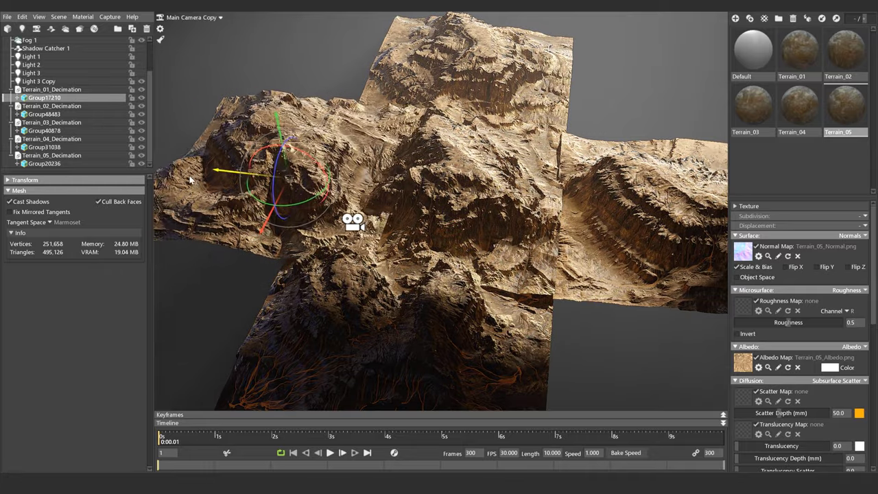
left_click_drag(249, 178, 668, 364)
key("Tab")
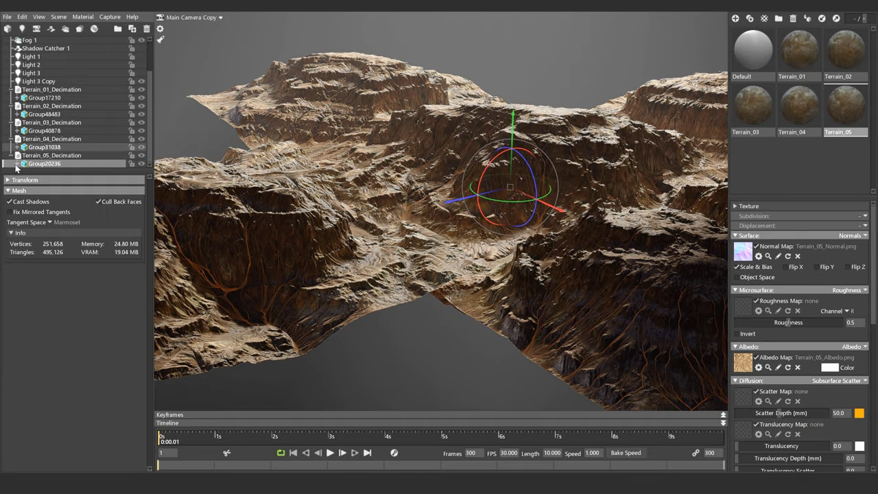
left_click(18, 164)
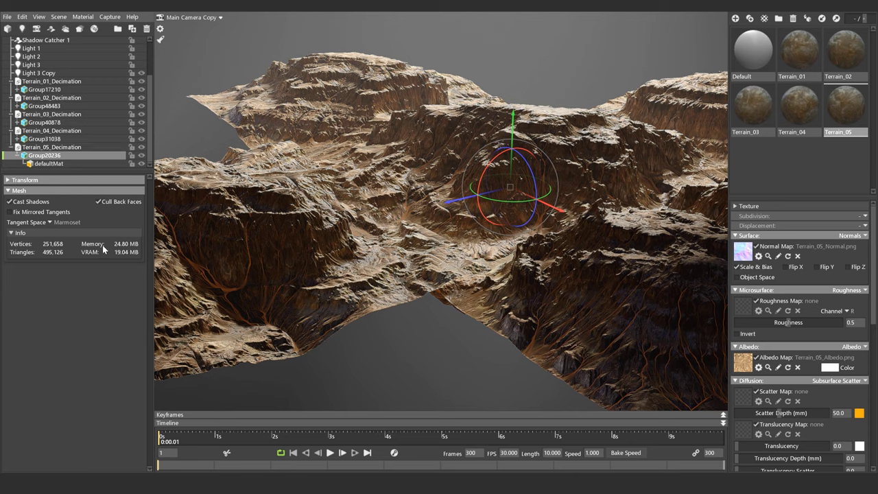
- Flatten Terrain_05_Decimation by reducing its Y scale
left_click(41, 147)
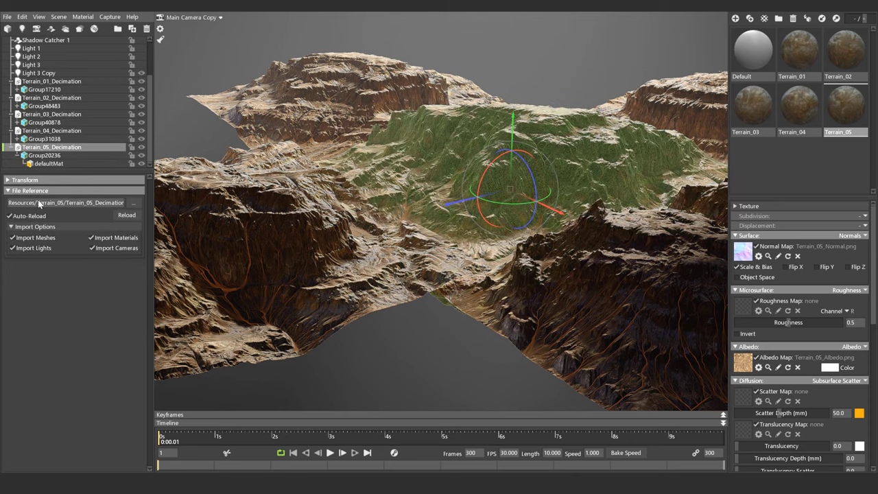
left_click(36, 180)
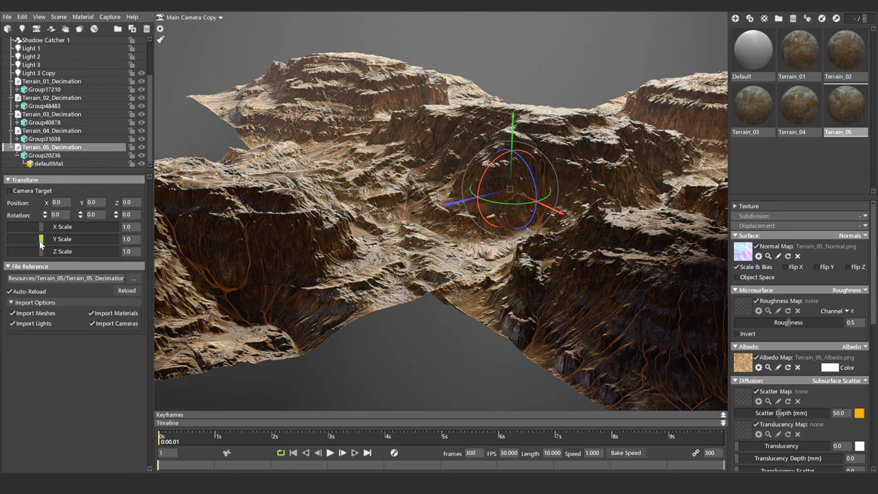
left_click_drag(41, 239, 38, 240)
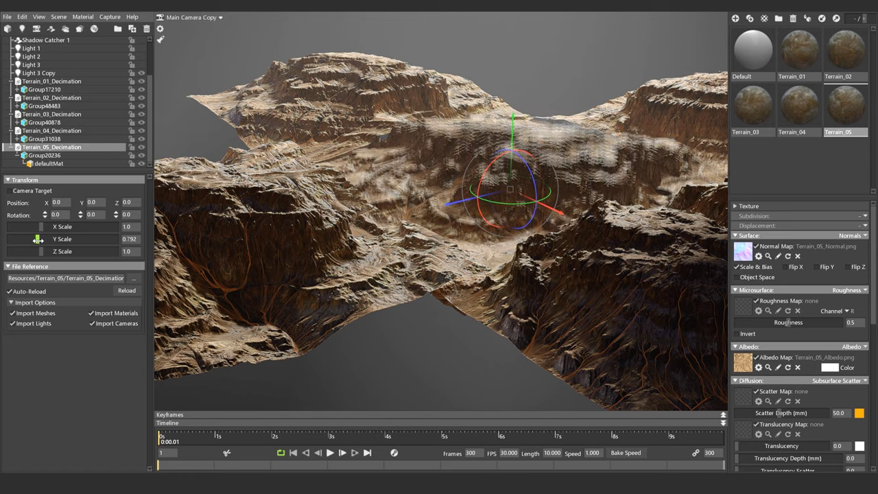
- Reposition the left tile Group17210 along Z, slightly up and back
left_click(299, 281)
mouse_move(425, 352)
left_mouse_down()
mouse_move(203, 209)
mouse_move(205, 223)
left_mouse_up()
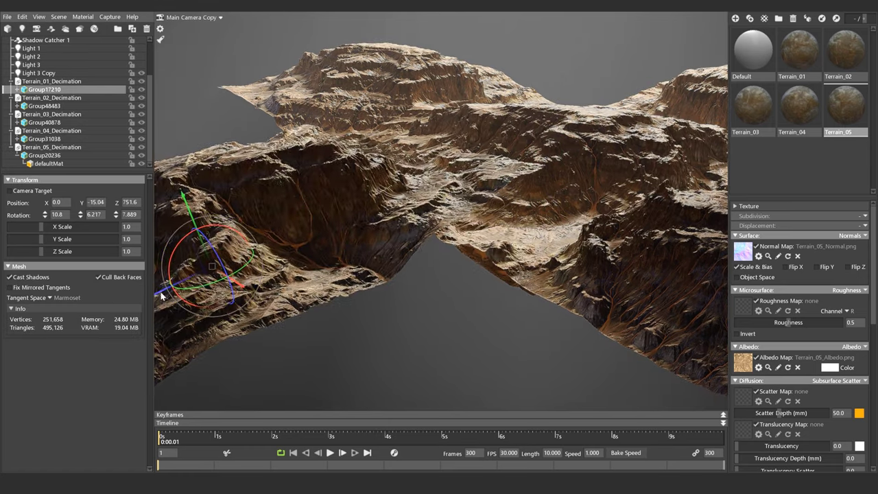
mouse_move(390, 371)
left_mouse_down()
mouse_move(233, 286)
mouse_move(288, 286)
mouse_move(343, 192)
mouse_move(305, 287)
left_mouse_up()
mouse_move(353, 227)
left_mouse_down()
mouse_move(356, 208)
mouse_move(353, 233)
left_mouse_up()
- Move the back tile Group40878 inward, lower it, and rotate it to about 89.5°
left_click(329, 128)
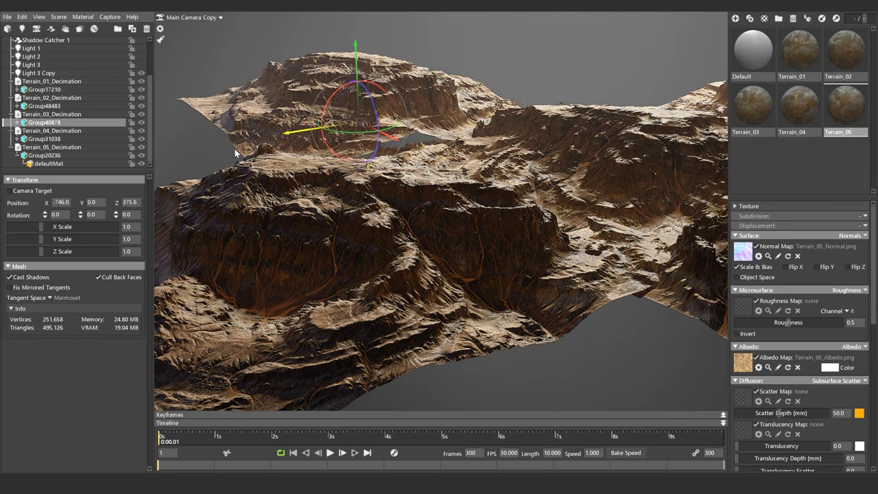
mouse_move(235, 150)
left_mouse_down()
mouse_move(336, 165)
mouse_move(353, 153)
left_mouse_up()
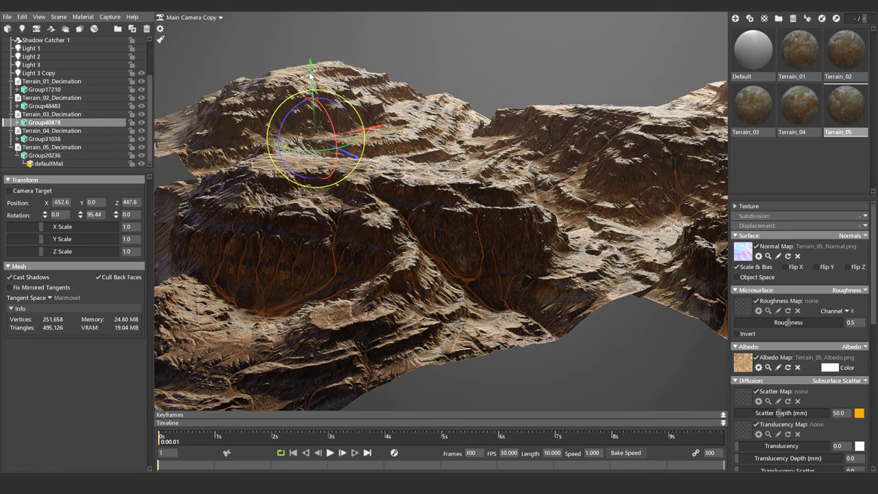
left_click_drag(313, 77, 325, 85)
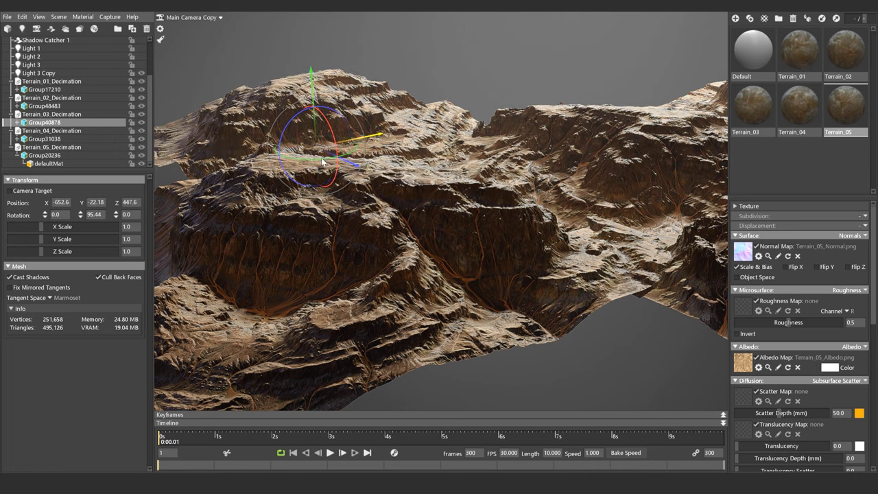
left_click_drag(322, 162, 336, 161)
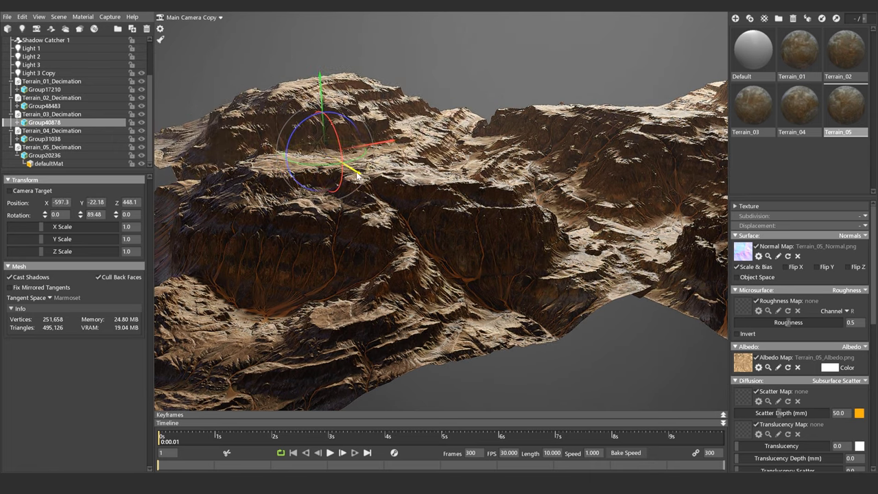
- Duplicate the back terrain tile with Ctrl+D and select the copy
left_click(623, 355)
mouse_move(624, 355)
left_mouse_down()
mouse_move(430, 361)
mouse_move(515, 296)
mouse_move(471, 190)
mouse_move(546, 110)
left_mouse_up()
left_click(546, 110)
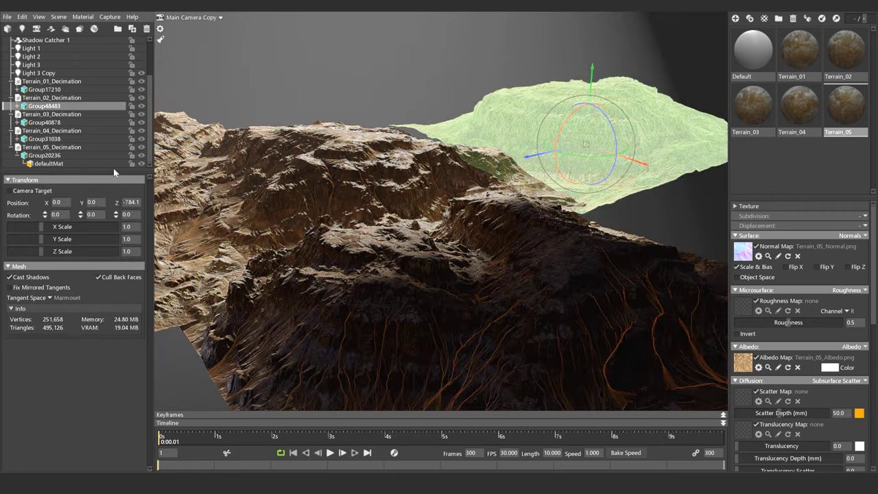
key("ctrl+d")
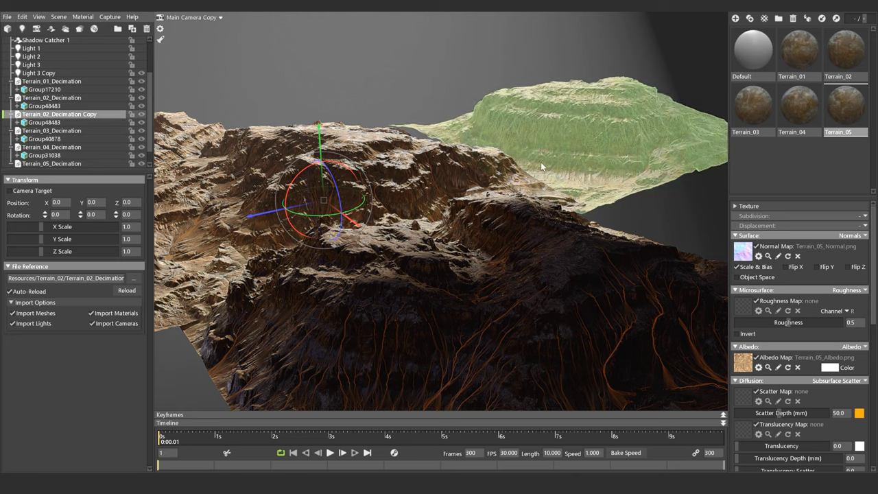
left_click(41, 105)
left_click(55, 114)
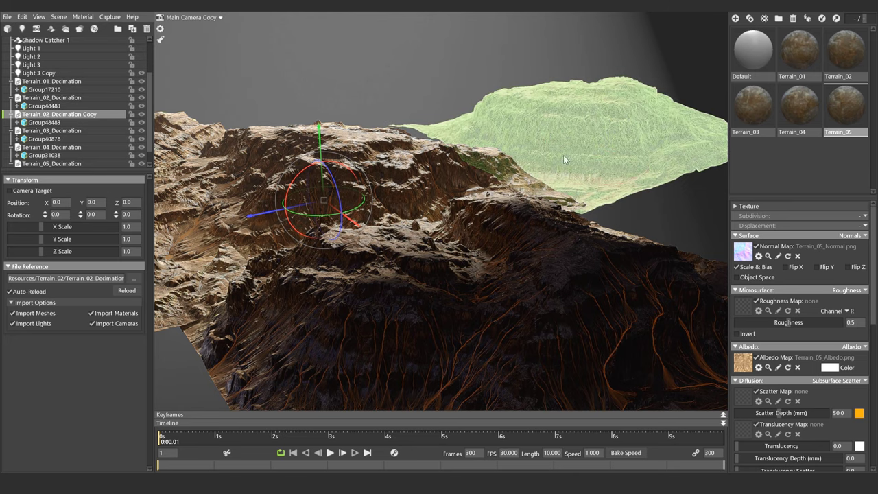
- Push the copy back along its depth and turn it around vertical to 91.13°
left_click_drag(233, 216, 202, 223)
left_click_drag(257, 220, 199, 222)
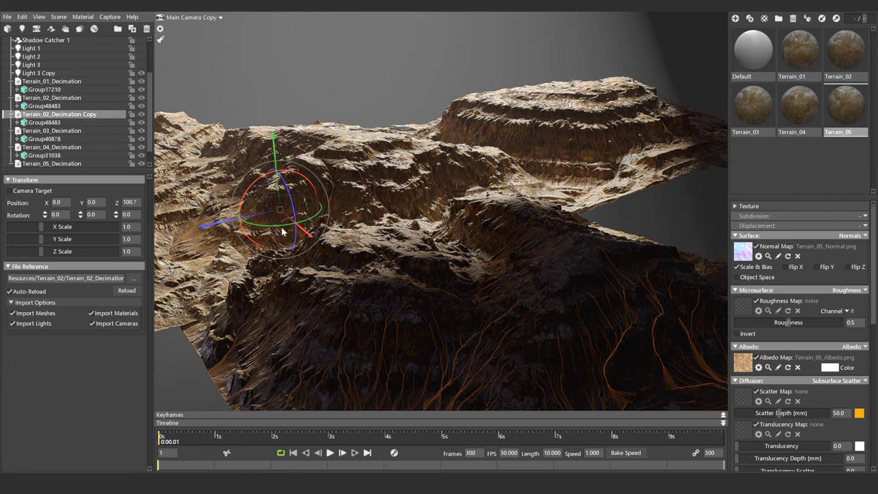
mouse_move(283, 232)
left_mouse_down()
mouse_move(316, 233)
mouse_move(297, 217)
mouse_move(545, 177)
mouse_move(597, 142)
mouse_move(598, 152)
left_mouse_up()
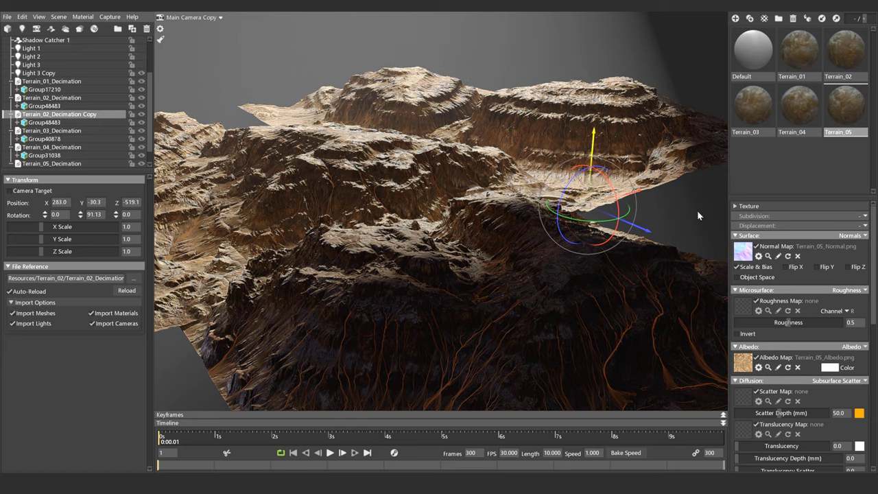
left_click_drag(698, 216, 529, 266)
left_click(529, 267)
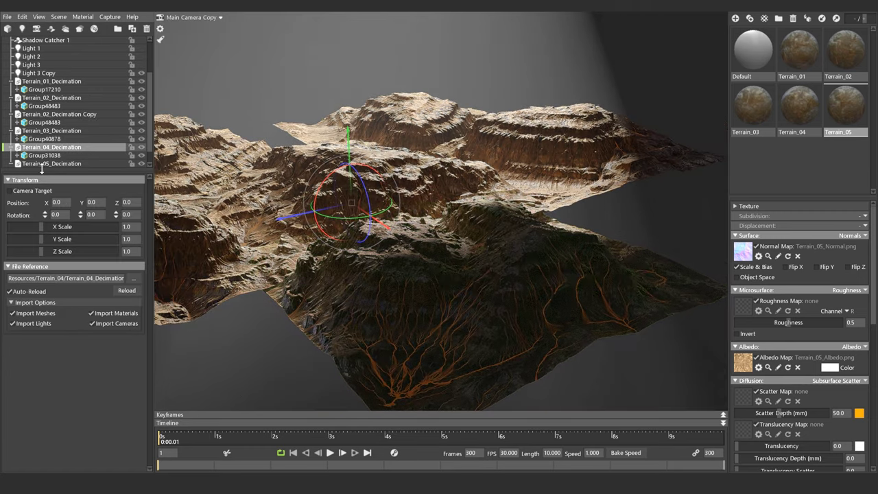
- Duplicate front terrain Group31038 and slide the copy far to the left
key("ctrl+d")
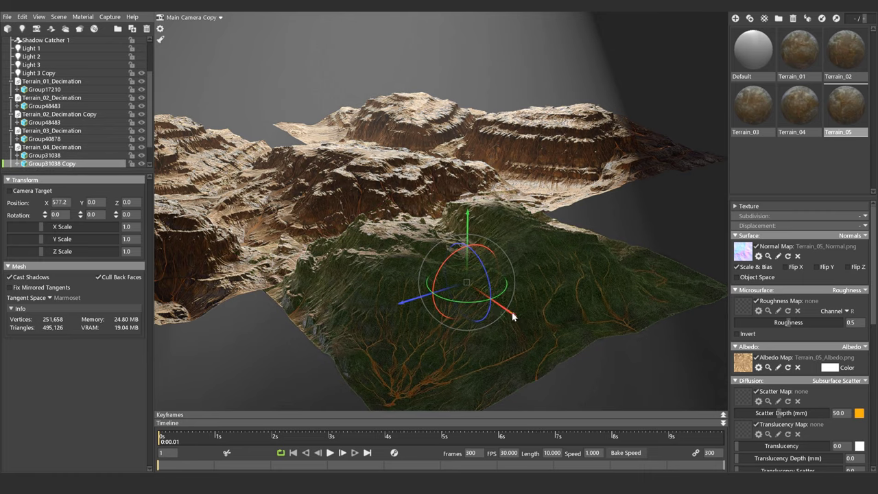
mouse_move(513, 315)
left_mouse_down()
mouse_move(260, 228)
mouse_move(233, 207)
left_mouse_up()
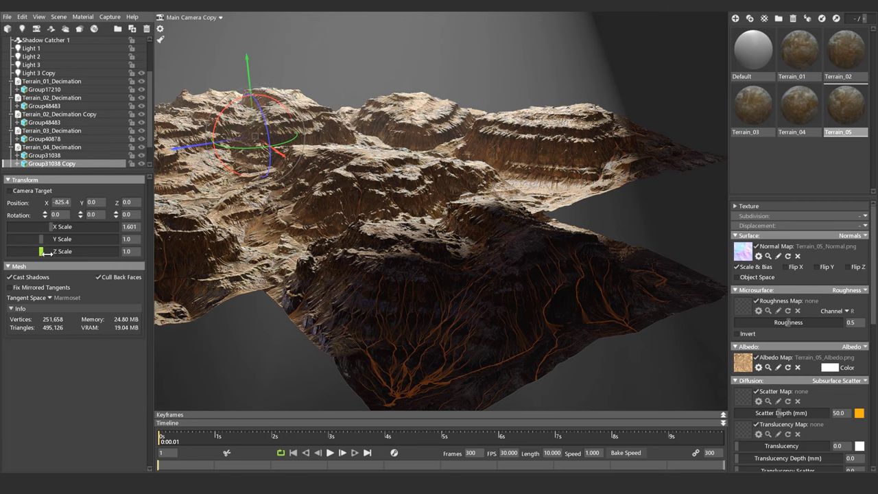
left_click_drag(283, 156, 251, 152)
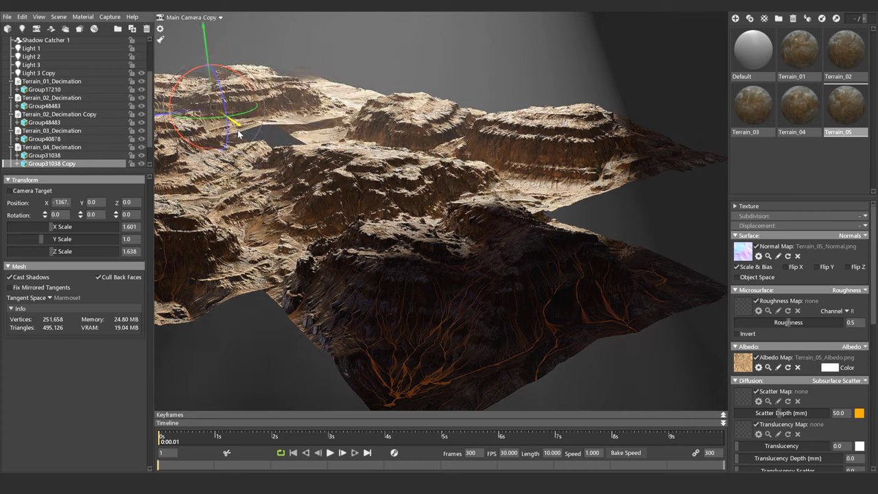
left_click_drag(220, 61, 220, 70)
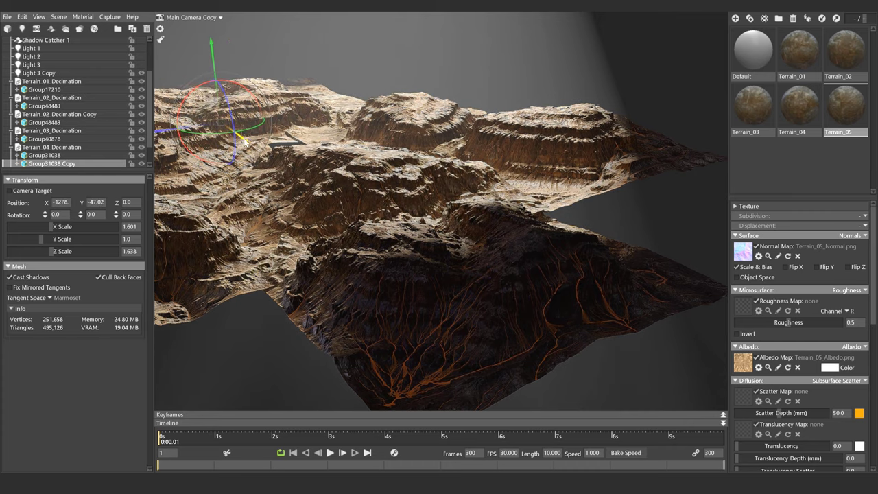
left_click_drag(243, 142, 240, 87)
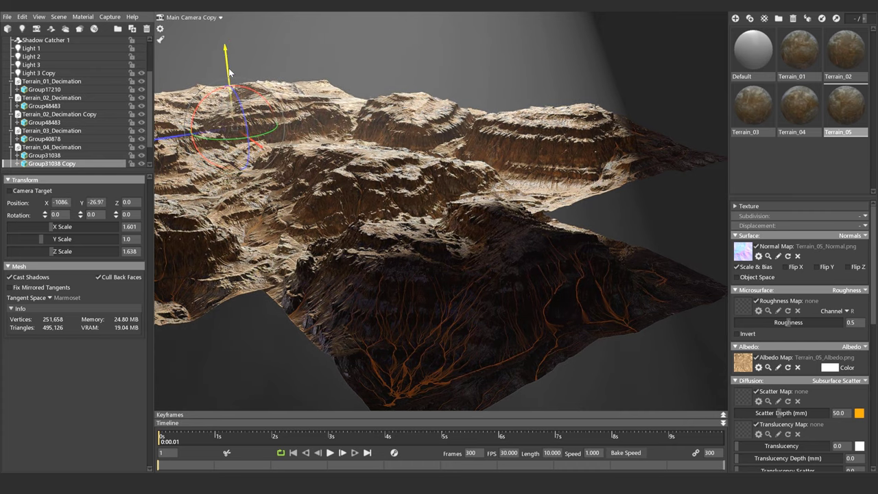
left_click(650, 222)
mouse_move(650, 223)
left_mouse_down()
mouse_move(586, 242)
mouse_move(648, 228)
mouse_move(655, 207)
mouse_move(443, 148)
mouse_move(467, 88)
left_mouse_up()
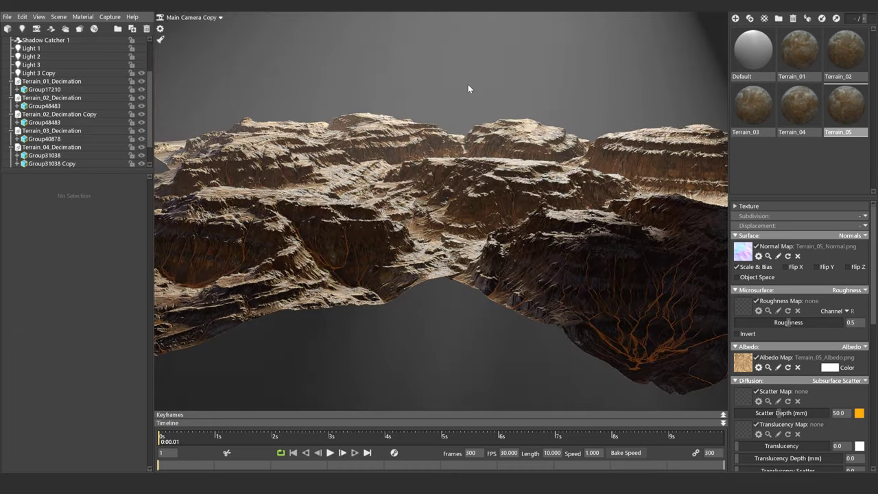
- Shift-drag a copy of Group17210 left, turn it slightly, stretch it to 1.564/1.319/1.564, and push it back
left_click(585, 318)
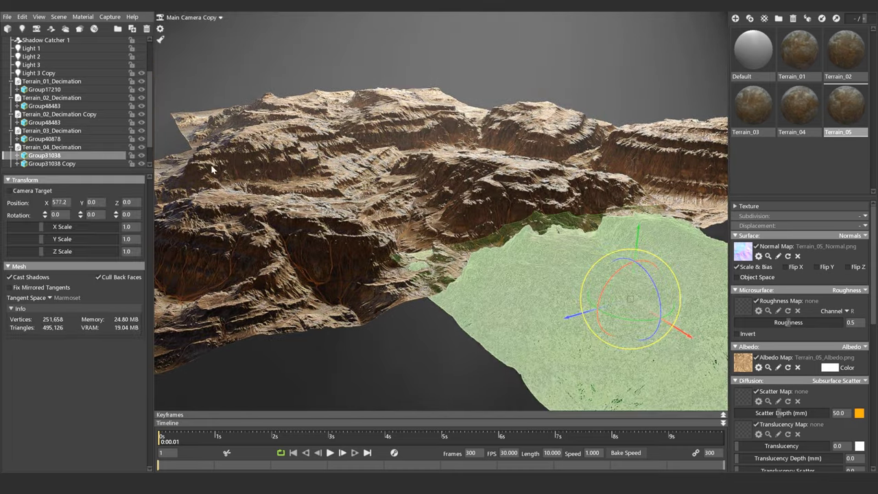
left_click(44, 89)
mouse_move(271, 291)
left_mouse_down("shift")
mouse_move(194, 170)
mouse_move(343, 192)
left_mouse_up("shift")
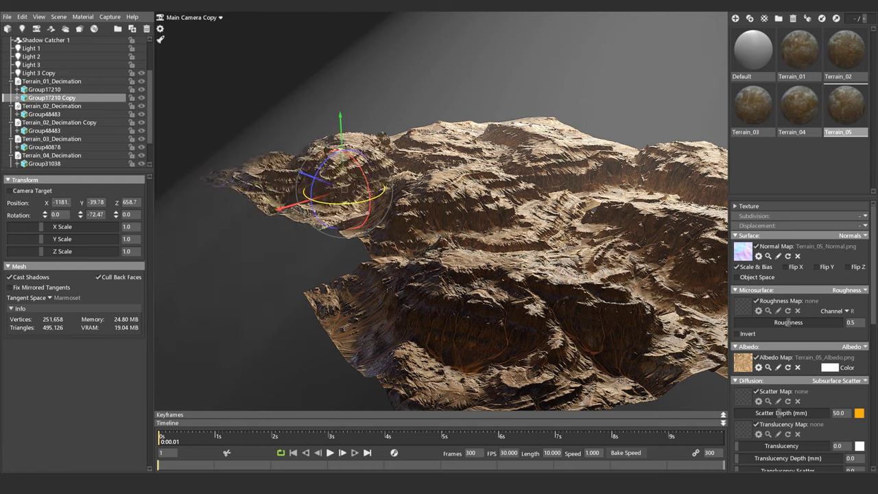
left_click_drag(341, 207, 345, 205)
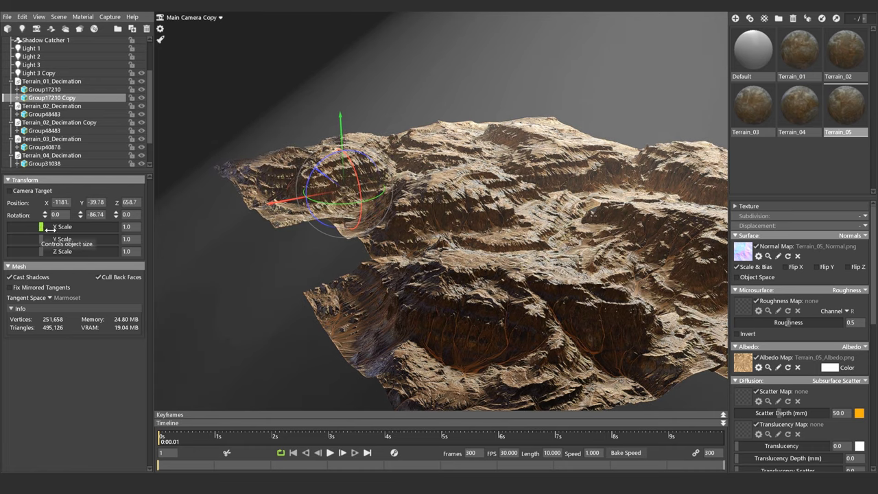
left_click_drag(47, 250, 46, 239)
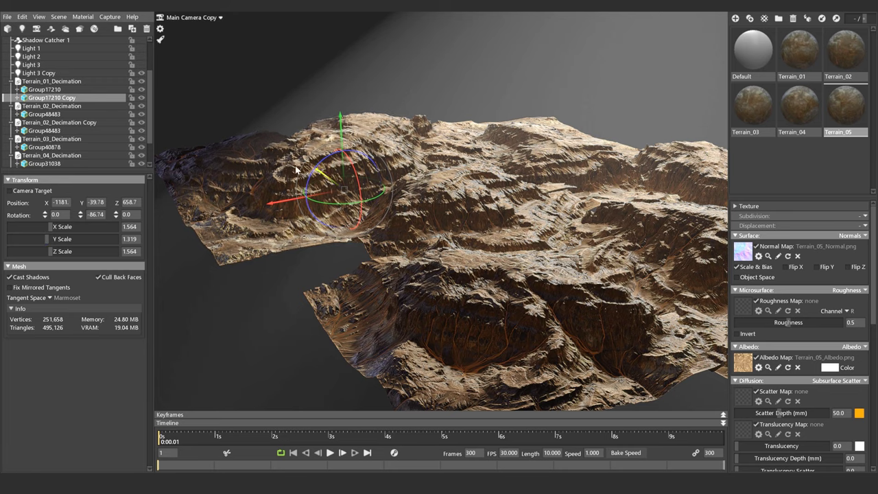
left_click_drag(296, 170, 336, 181)
mouse_move(250, 186)
left_mouse_down()
mouse_move(297, 142)
mouse_move(286, 123)
left_mouse_up()
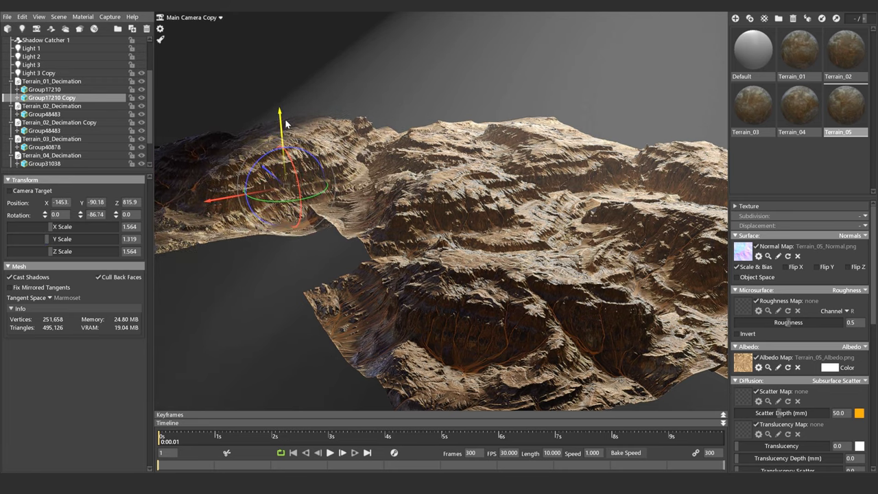
left_click(409, 81)
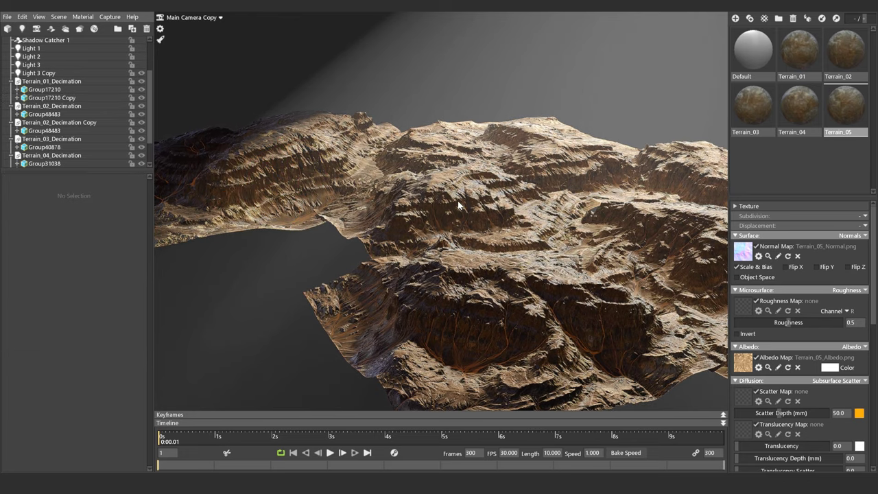
left_click_drag(409, 81, 573, 159)
- Slide the Group48483 Copy far left, flatten it to Y 0.767, and rotate it about 94°
left_click(573, 158)
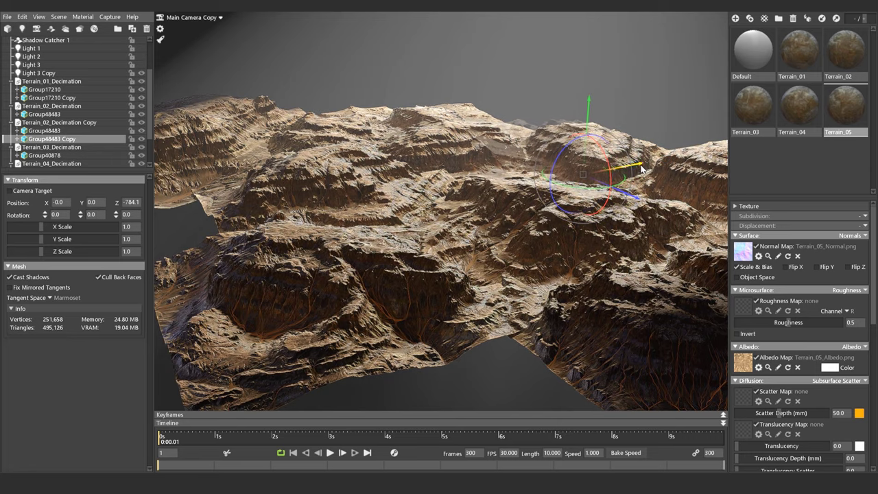
left_click_drag(475, 209, 434, 234)
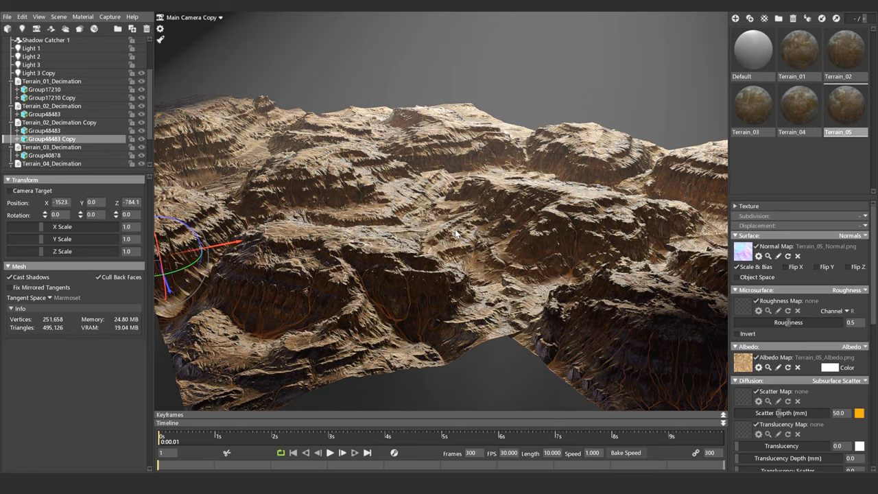
left_click_drag(373, 197, 392, 201)
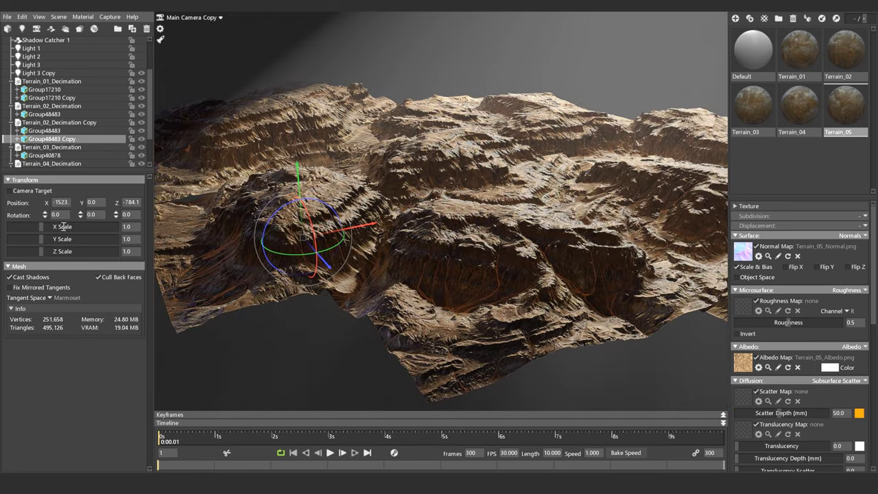
left_click_drag(36, 239, 31, 239)
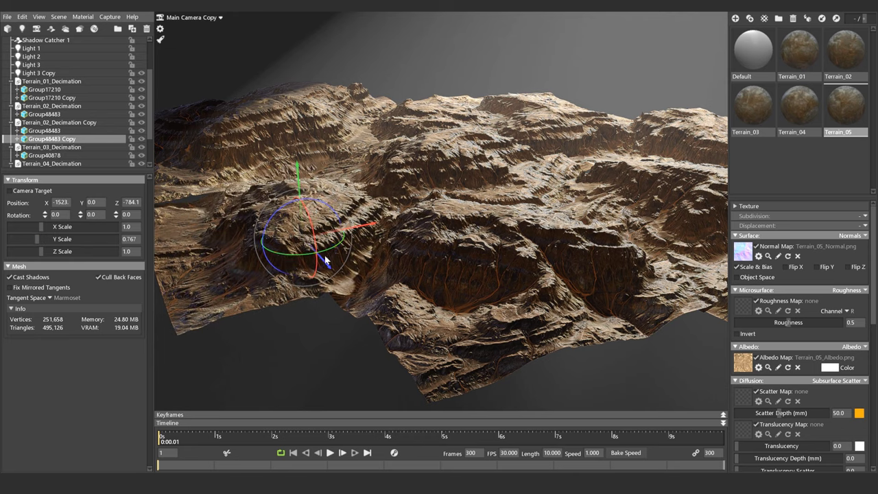
left_click_drag(327, 253, 267, 255)
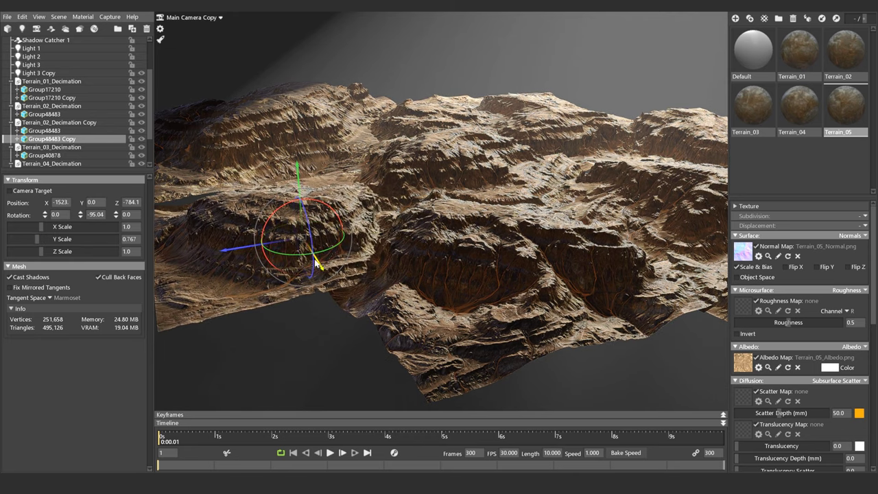
left_click_drag(316, 263, 293, 157)
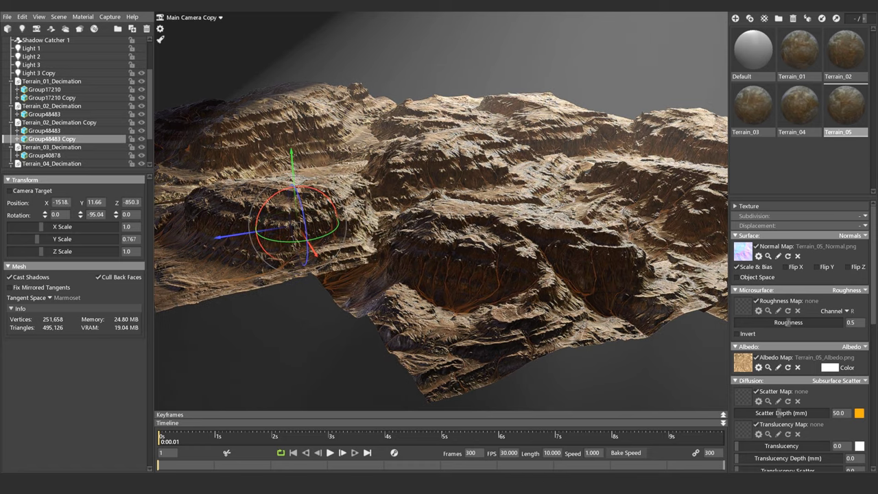
- Fine-tune its rotation to 7.403°, stretch it to X 1.221 and Z 1.421, and raise it slightly
left_click_drag(302, 241, 337, 236)
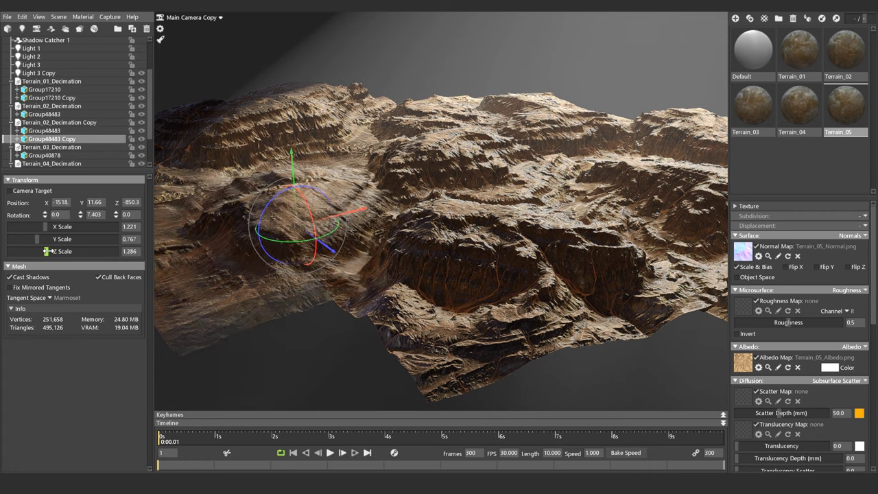
mouse_move(46, 251)
left_mouse_down()
mouse_move(317, 228)
mouse_move(245, 222)
left_mouse_up()
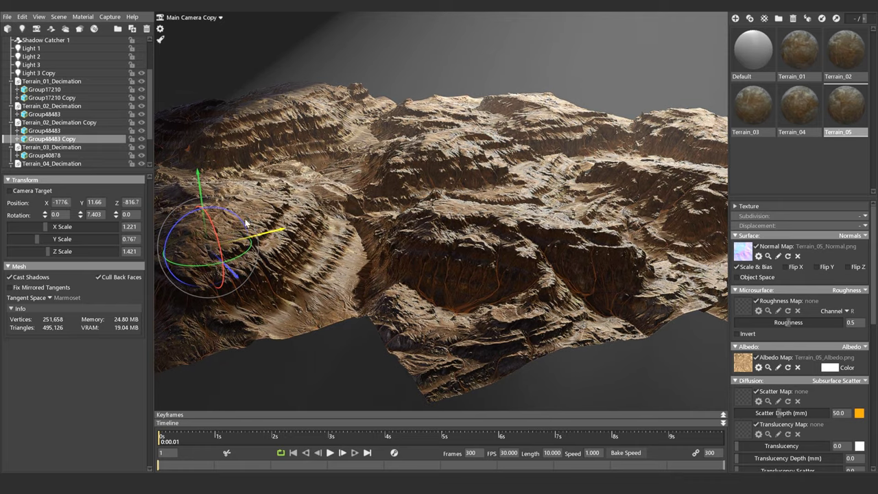
left_click_drag(201, 180, 202, 179)
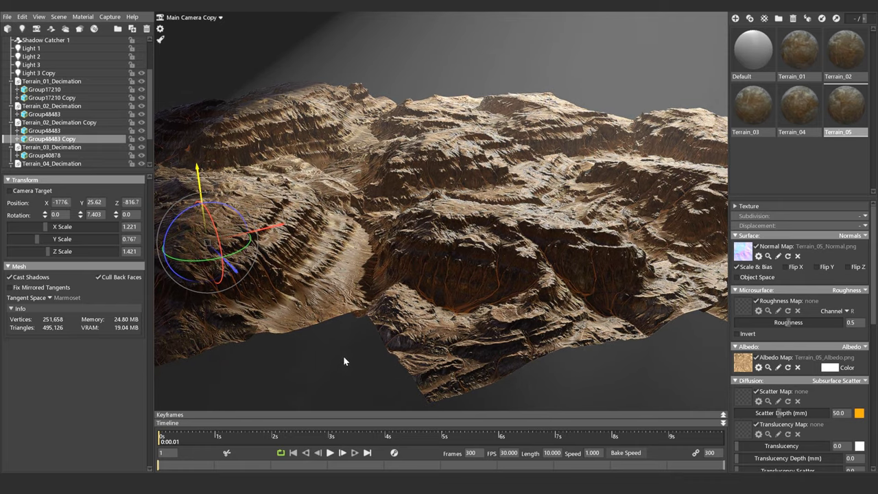
left_click(345, 360)
left_click_drag(344, 361, 559, 234)
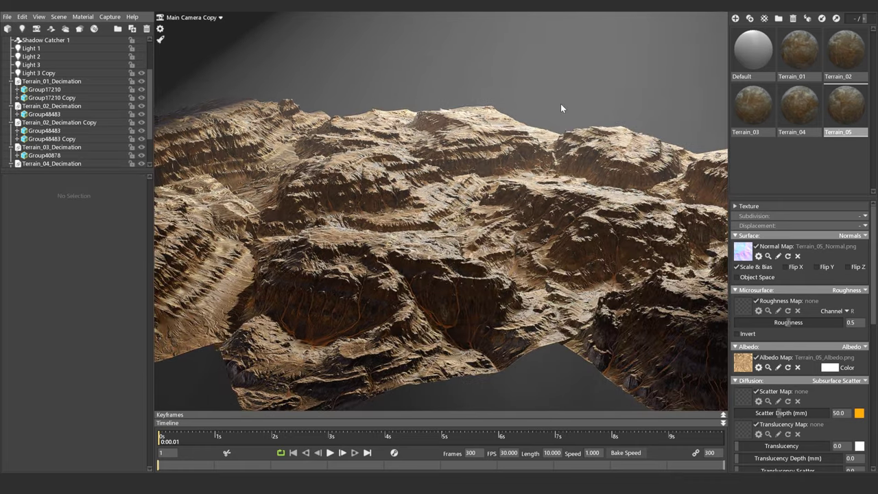
left_click_drag(560, 108, 591, 218)
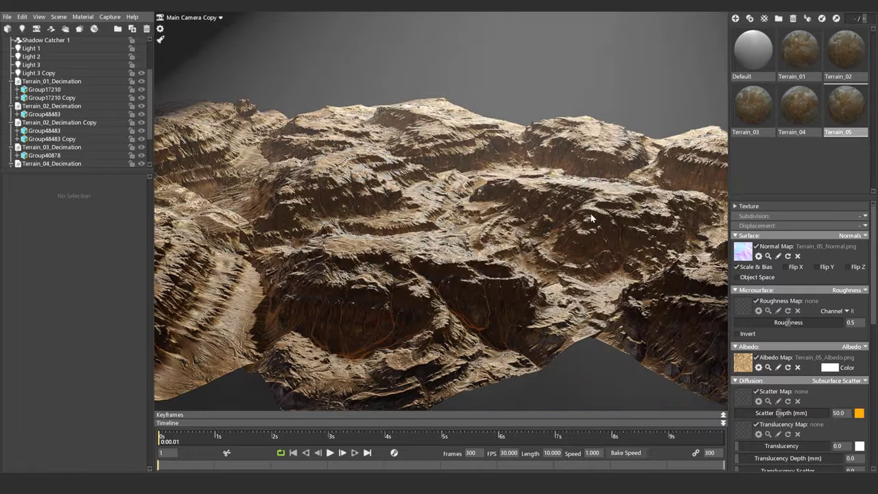
- Scale a terrain tile to X 2.121 and Z 2.297 and push it back to Z -1213
left_click(591, 218)
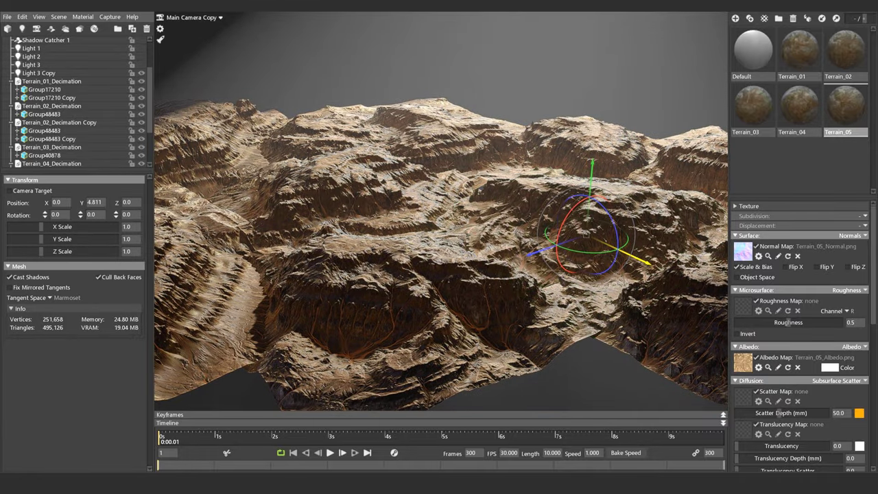
mouse_move(644, 259)
left_mouse_down()
mouse_move(648, 265)
mouse_move(406, 194)
mouse_move(614, 156)
left_mouse_up()
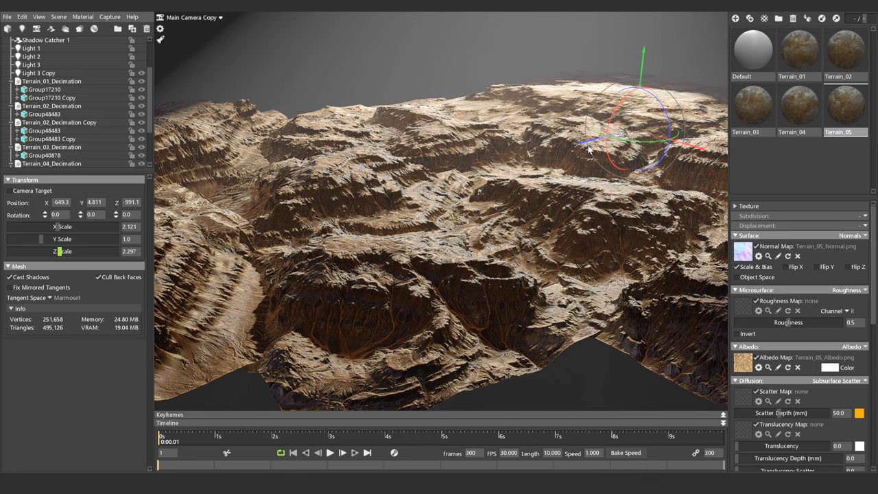
mouse_move(600, 145)
left_mouse_down()
mouse_move(618, 147)
mouse_move(544, 104)
left_mouse_up()
left_click(648, 263)
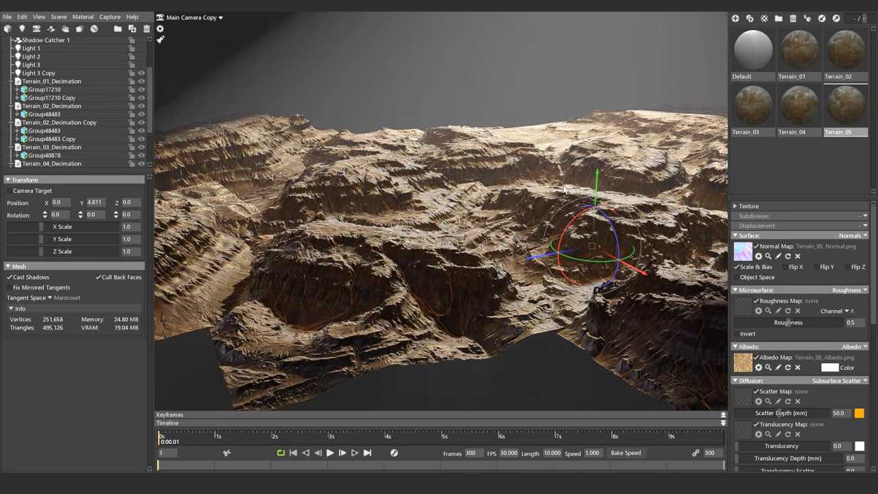
mouse_move(626, 251)
left_mouse_down()
mouse_move(641, 78)
mouse_move(597, 163)
mouse_move(557, 70)
left_mouse_up()
- Widen Light 3 Copy's spot angle to 93.46 and soften its vignette to 0.927
left_click(537, 30)
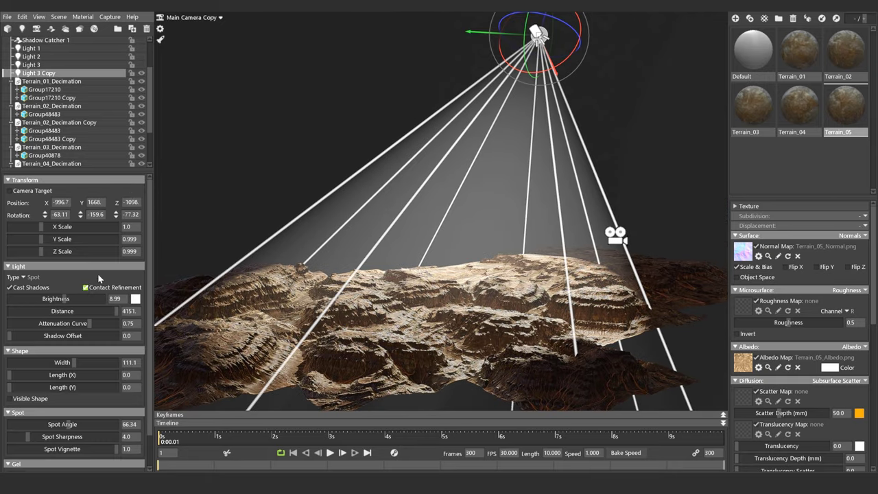
scroll(98, 338, "down", 2)
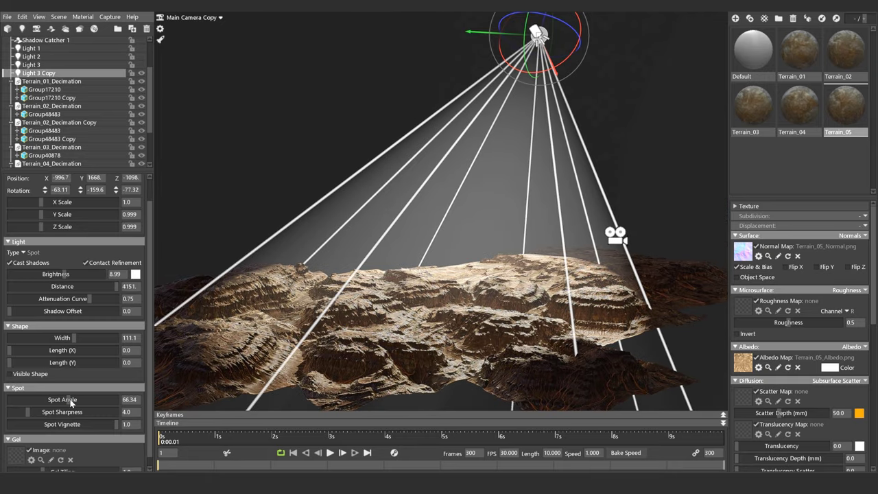
left_click_drag(69, 400, 77, 402)
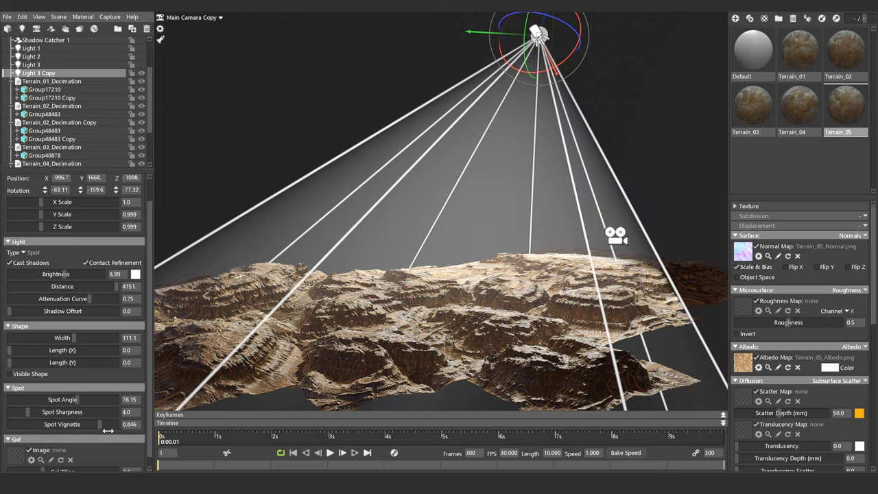
left_click_drag(7, 413, 5, 413)
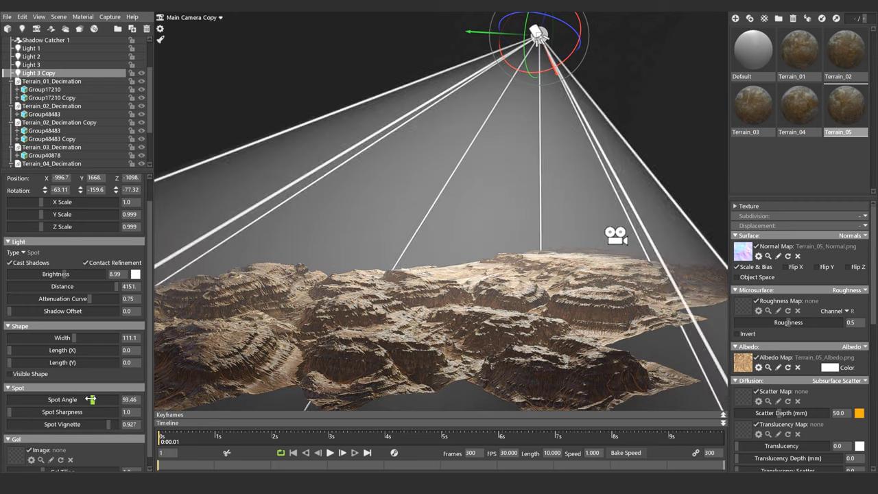
left_click(461, 307)
left_click_drag(461, 302, 489, 271)
- Move the far tile back and left, rotate it to about -85.44°, and raise Y scale to 1.676
left_click(620, 235)
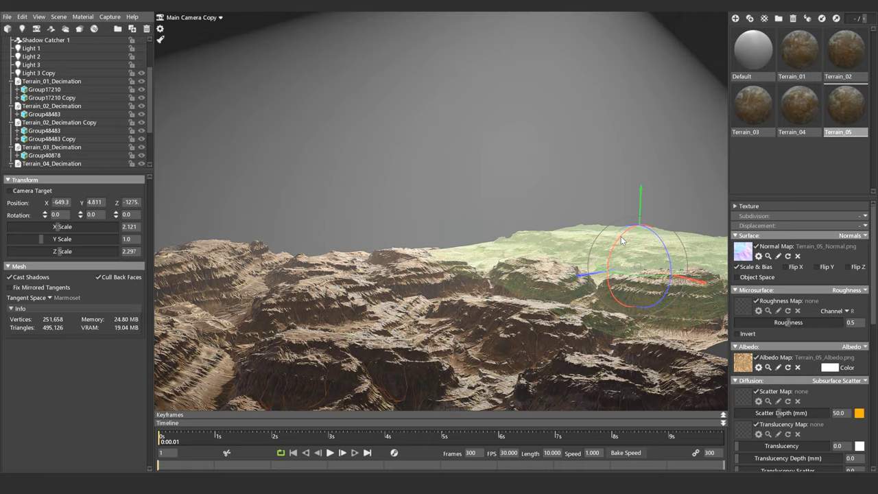
left_click_drag(550, 270, 563, 270)
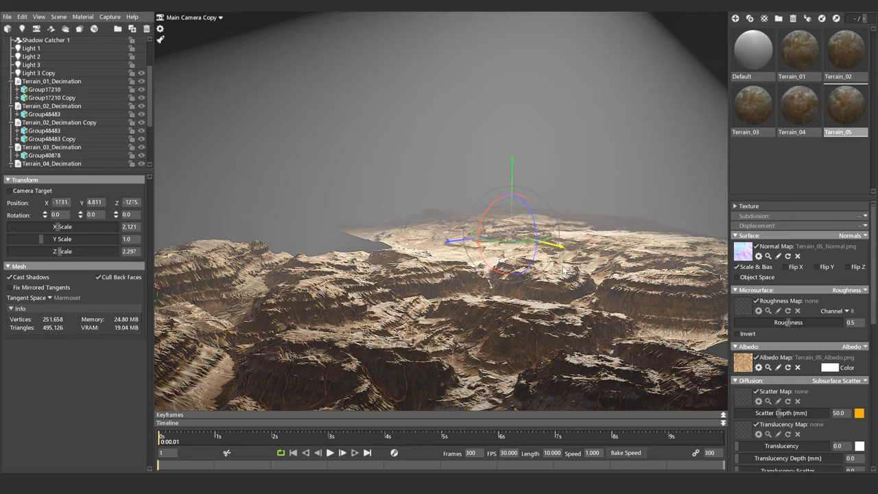
left_click_drag(529, 247, 548, 252)
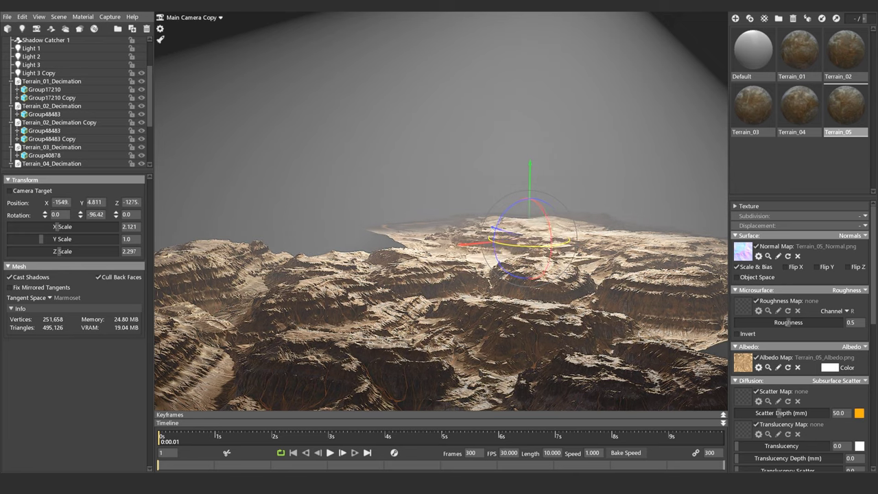
mouse_move(80, 214)
left_mouse_down()
mouse_move(82, 227)
mouse_move(471, 251)
mouse_move(316, 230)
left_mouse_up()
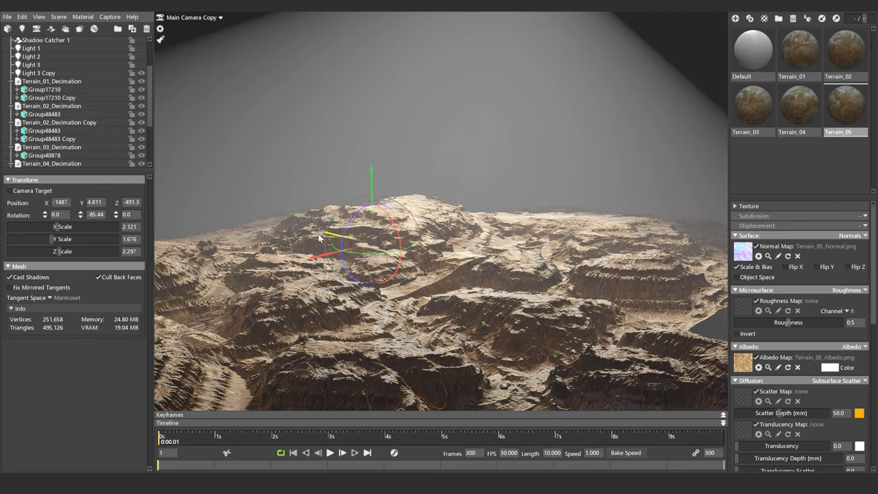
left_click_drag(319, 238, 325, 181)
- Deselect the terrain and orbit to a closer frontal view of the landscape
left_click(510, 149)
left_click_drag(642, 189, 617, 226)
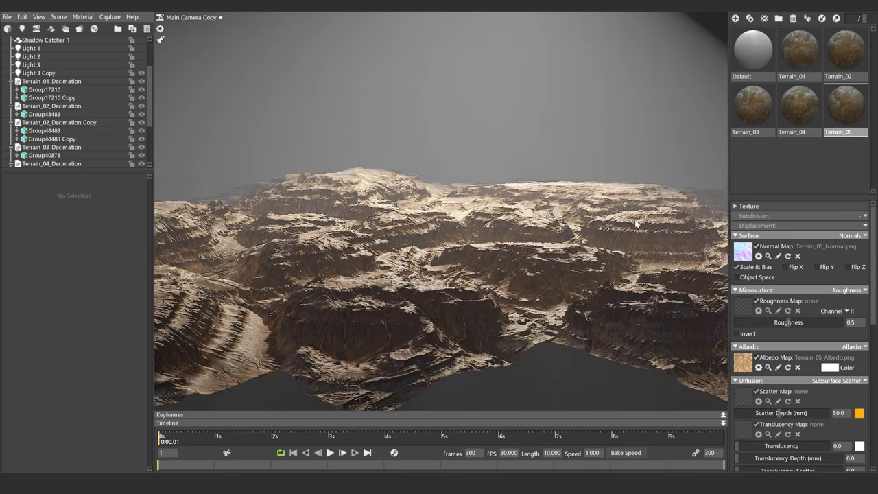
left_click(612, 231)
left_click(528, 237)
mouse_move(527, 238)
left_mouse_down()
mouse_move(545, 268)
mouse_move(646, 128)
left_mouse_up()
left_click(545, 273)
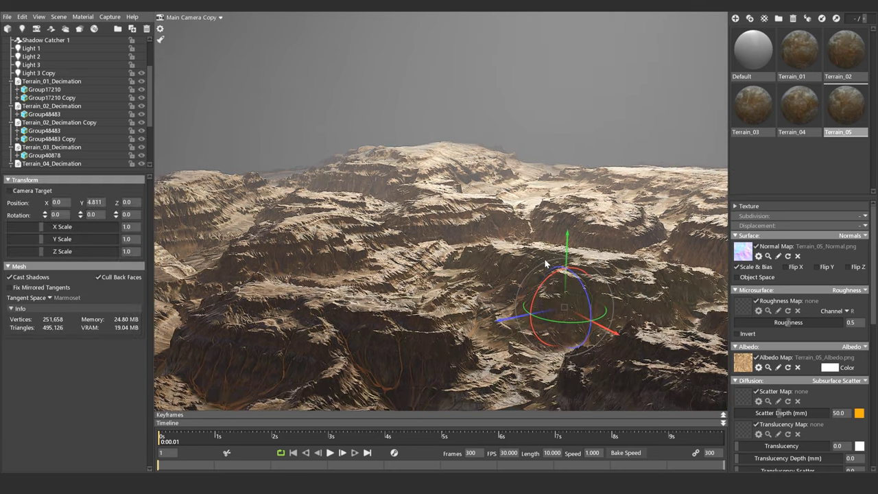
left_click(650, 117)
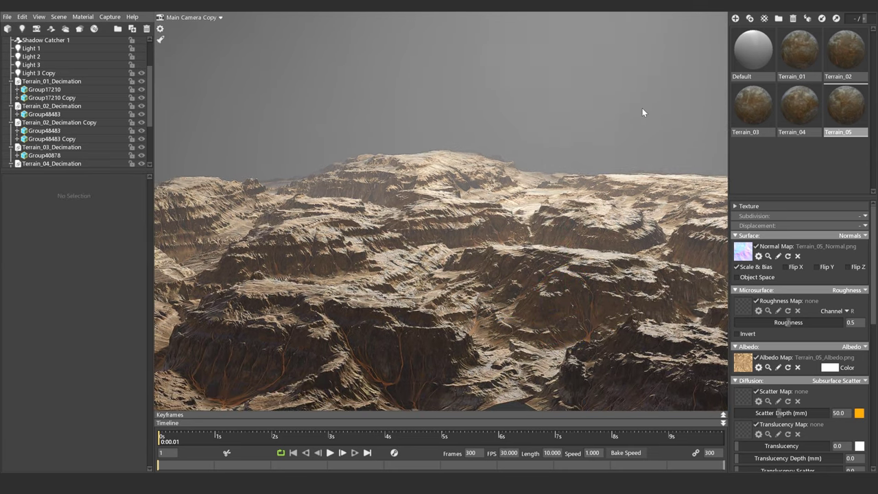
- Orbit around the tiled landscape down to a low side view of the terrain
scroll(621, 159, "down", 5)
scroll(623, 151, "down", 5)
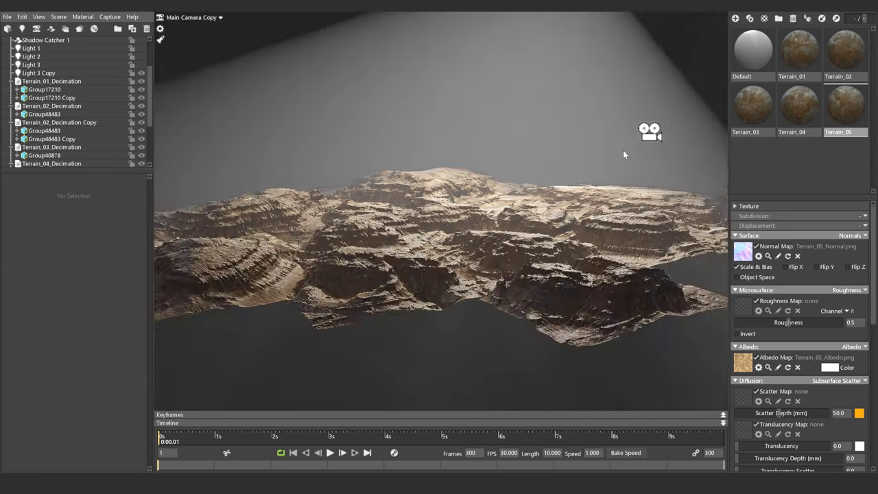
scroll(597, 144, "down", 3)
left_click_drag(564, 138, 566, 145)
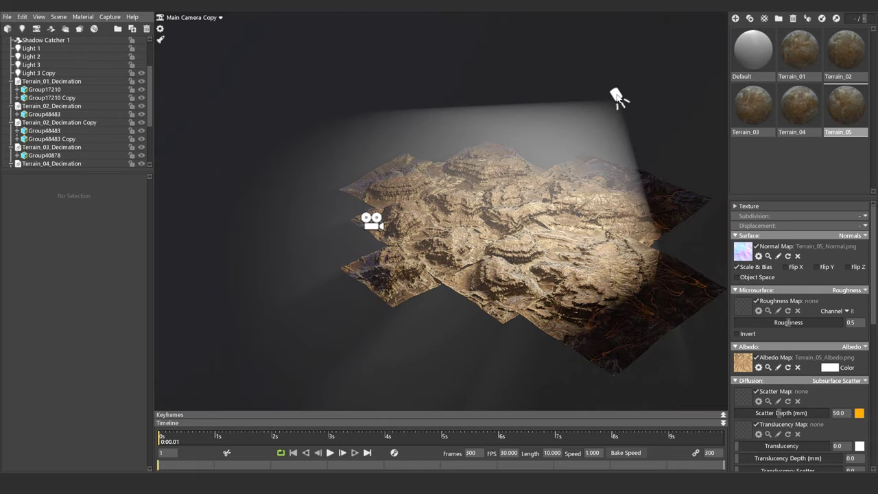
left_click(616, 96)
mouse_move(655, 218)
left_mouse_down()
mouse_move(568, 173)
mouse_move(642, 127)
mouse_move(685, 72)
left_mouse_up()
left_click(685, 252)
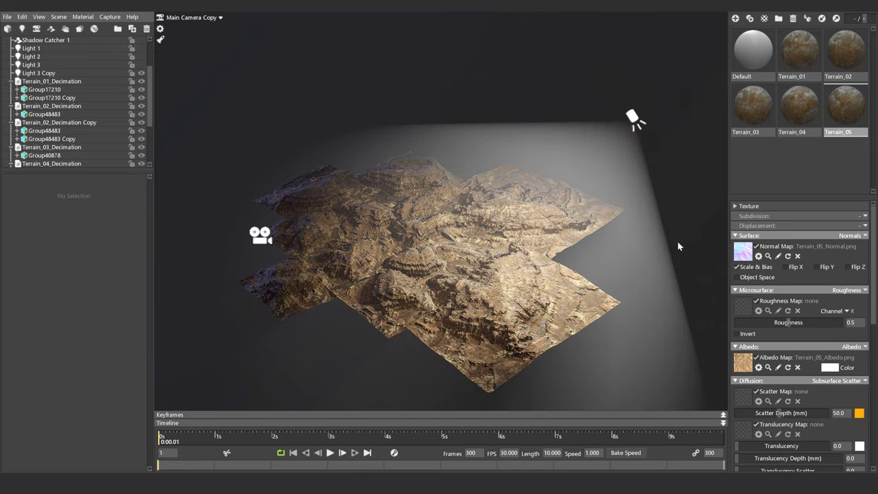
mouse_move(677, 240)
left_mouse_down()
mouse_move(691, 237)
mouse_move(440, 243)
mouse_move(568, 163)
mouse_move(547, 191)
mouse_move(549, 173)
mouse_move(41, 94)
left_mouse_up()
scroll(440, 244, "up", 3)
left_click(468, 223)
left_click(562, 179)
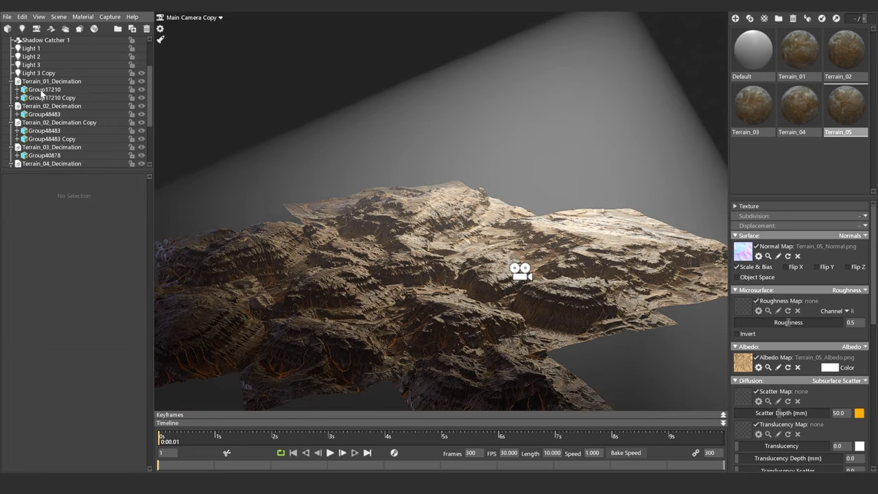
- Select Terrain_01, 02, 02 Copy, 03 and 05 in the outliner, then clear the selection
left_click(41, 82)
left_click(51, 105, "ctrl")
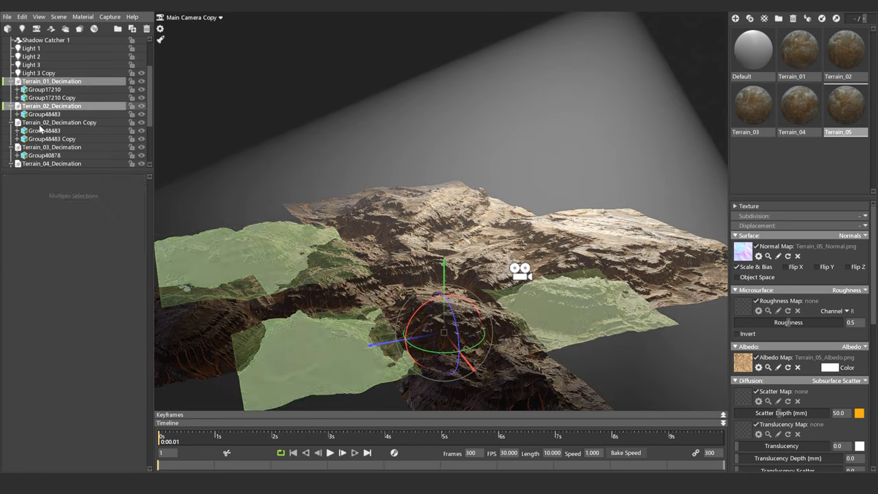
left_click(58, 122, "ctrl")
left_click(53, 148, "ctrl")
scroll(55, 130, "down", 3)
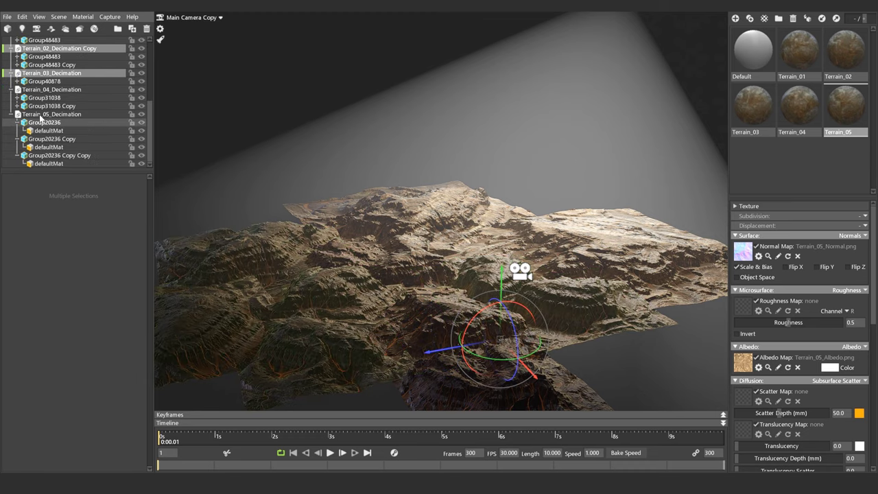
left_click(55, 114, "ctrl")
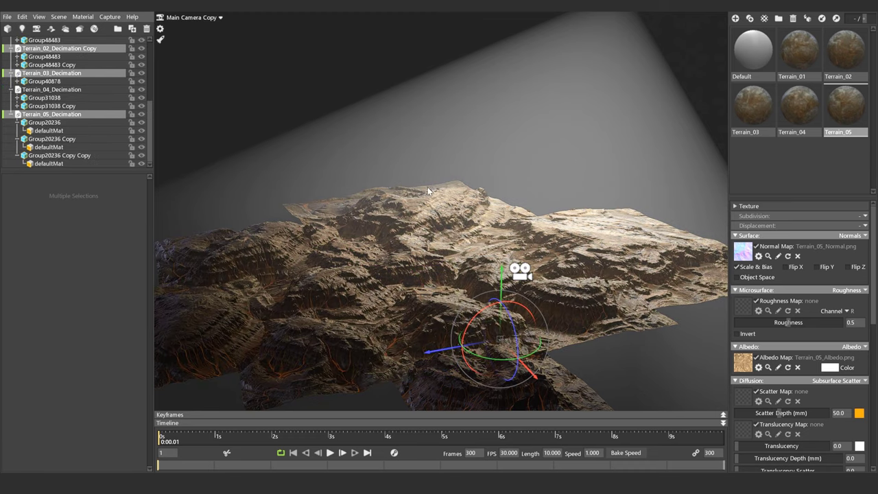
left_click(580, 186)
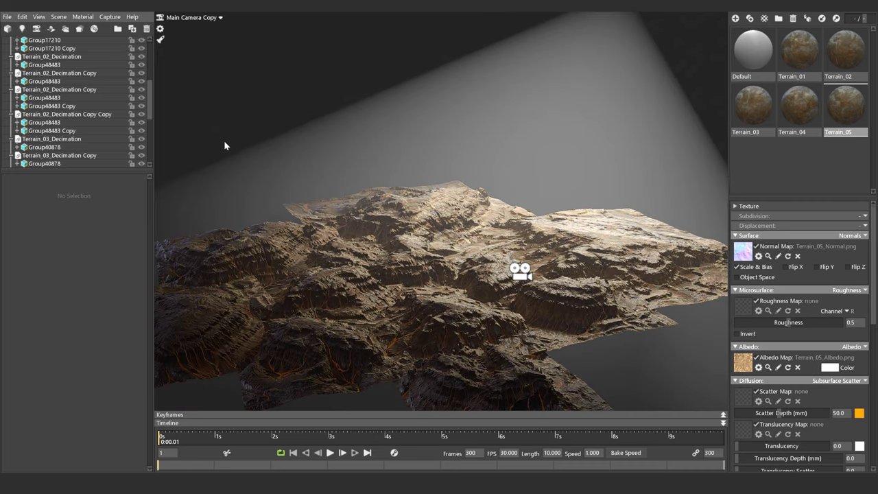
- Reselect those five terrain tiles and slide the duplicated copies to the right
scroll(137, 142, "down", 3)
left_click(42, 114)
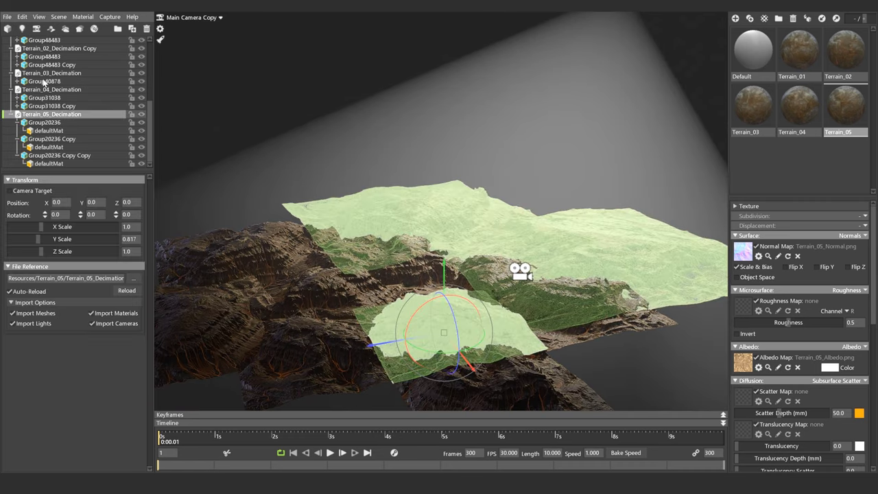
left_click(48, 73, "ctrl")
left_click(38, 51, "ctrl")
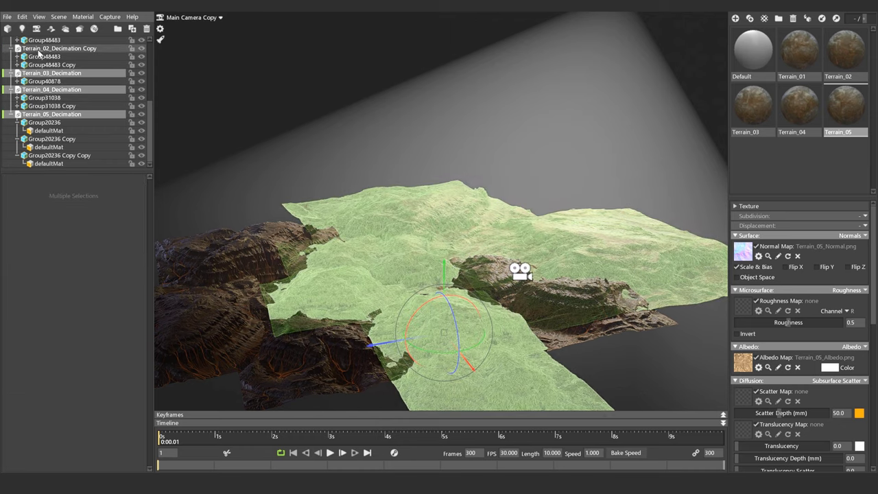
scroll(60, 97, "up", 3)
scroll(38, 141, "up", 2)
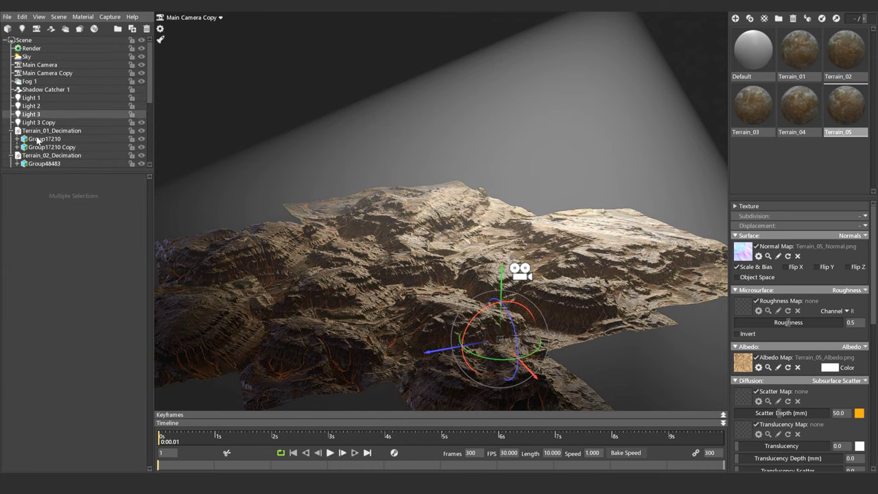
left_click(36, 156, "ctrl")
left_click(48, 130, "ctrl")
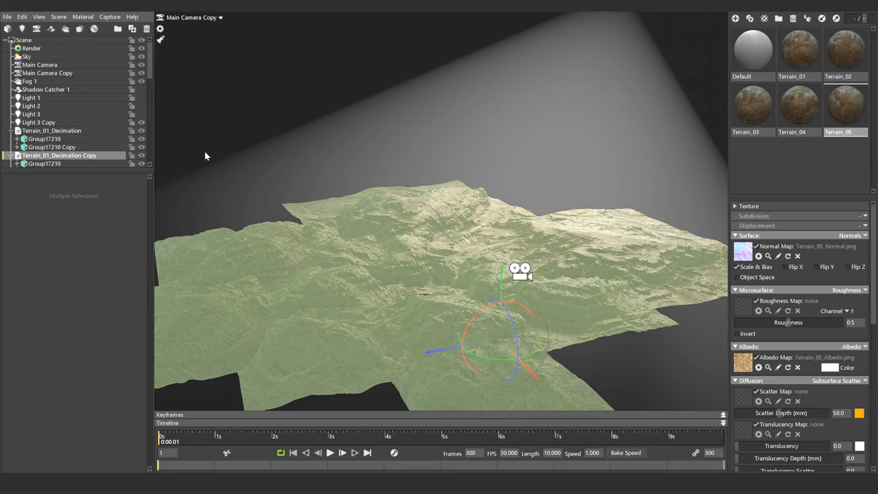
mouse_move(508, 350)
left_mouse_down()
mouse_move(478, 212)
mouse_move(638, 138)
mouse_move(578, 278)
mouse_move(585, 131)
mouse_move(517, 139)
mouse_move(592, 145)
mouse_move(541, 164)
left_mouse_up()
left_click(585, 130)
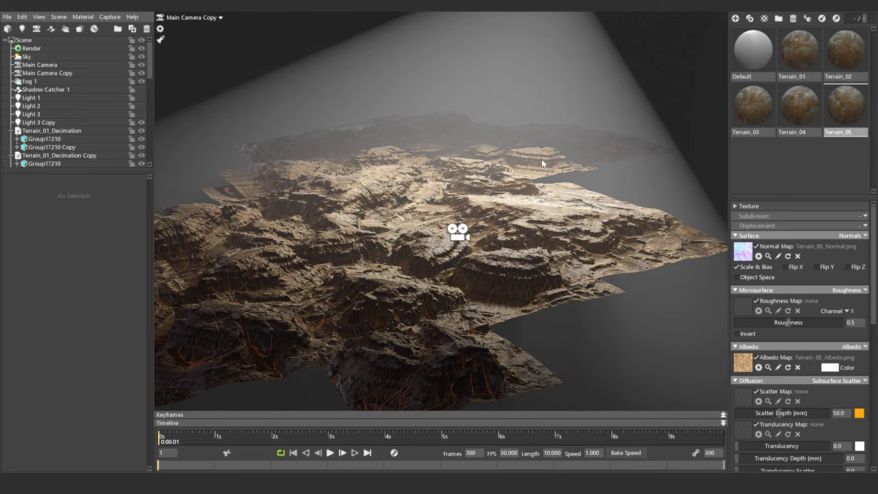
- Orbit to a more top-down view and shift one terrain tile outward along an axis
mouse_move(620, 156)
left_mouse_down()
mouse_move(672, 225)
mouse_move(658, 203)
left_mouse_up()
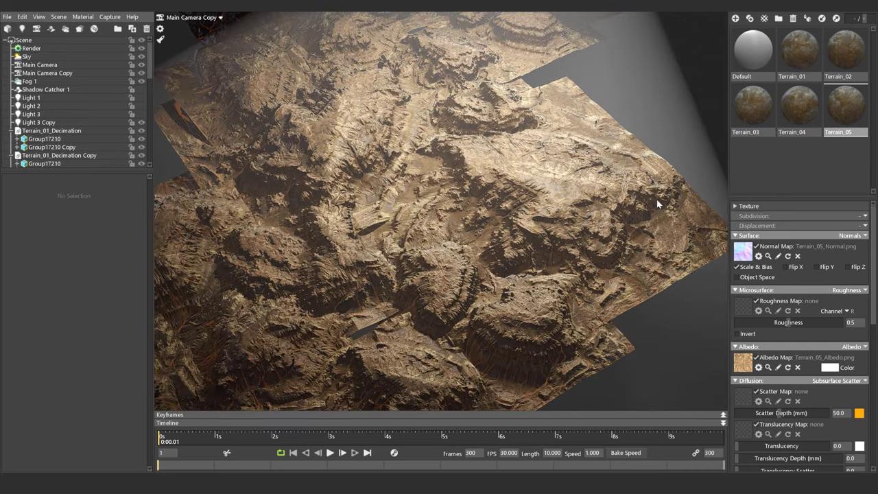
scroll(657, 201, "down", 5)
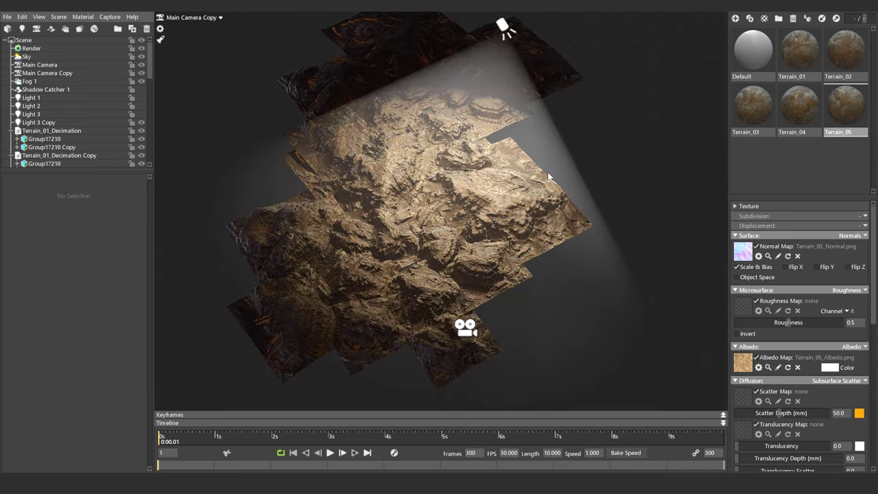
left_click_drag(548, 177, 493, 156)
left_click(511, 184)
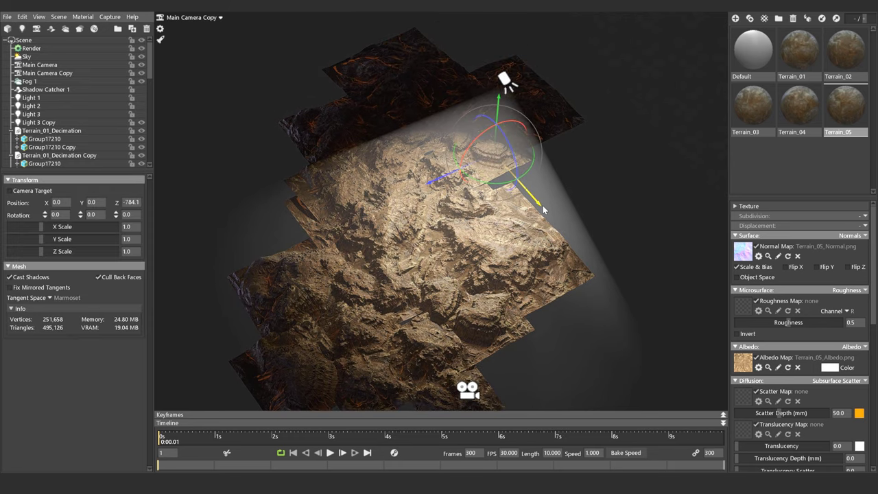
left_click_drag(542, 209, 550, 217)
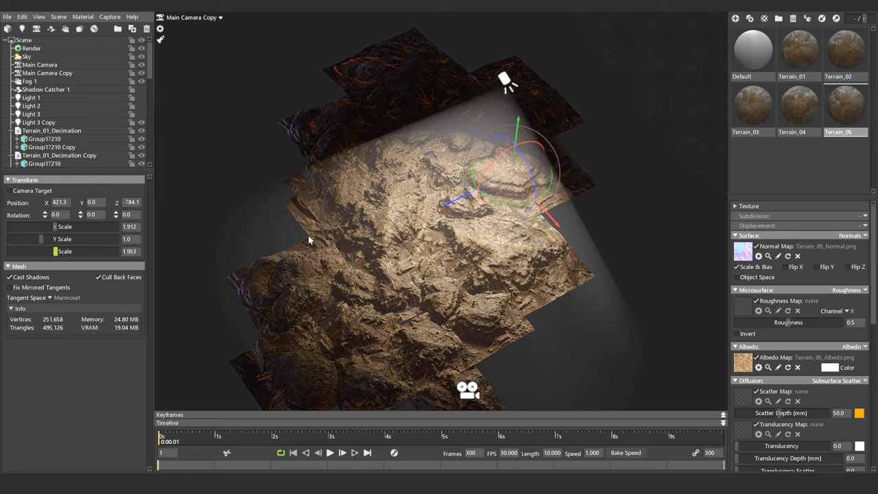
- Move the upper-left tile down and left and the top orange-veined tile down and right
left_click(330, 155)
left_click_drag(257, 147, 203, 200)
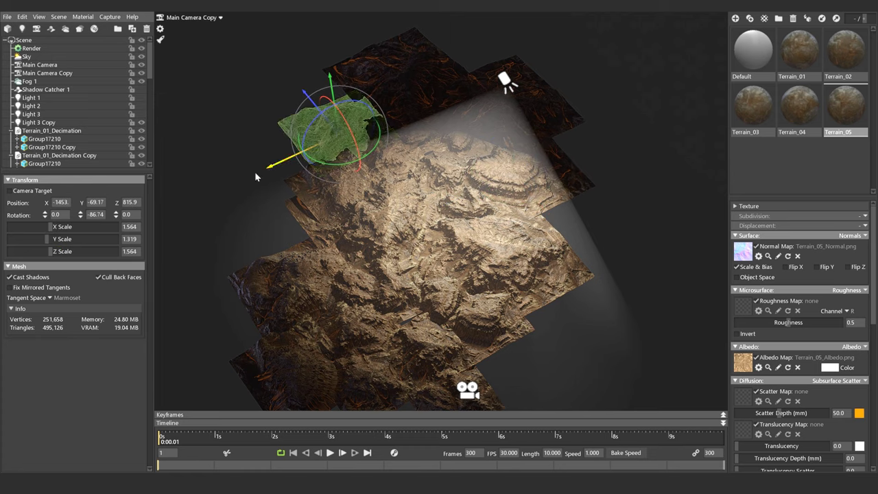
mouse_move(239, 122)
left_mouse_down()
mouse_move(228, 129)
mouse_move(261, 179)
left_mouse_up()
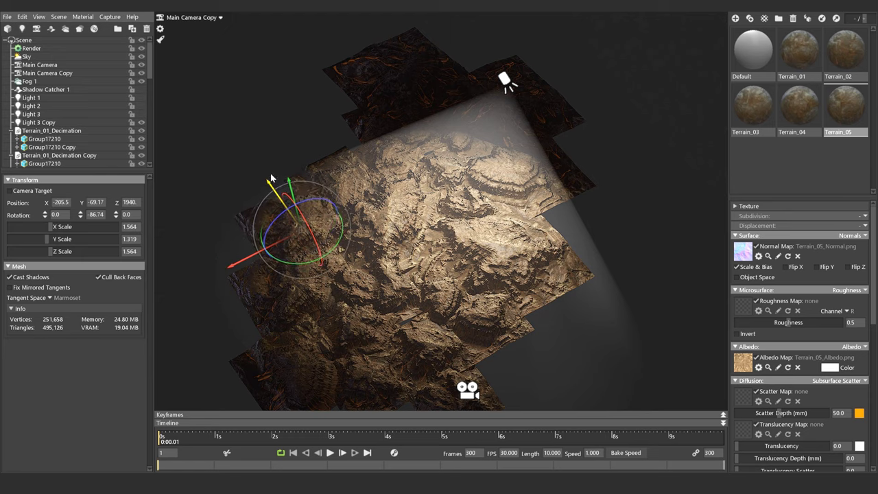
left_click(364, 75)
mouse_move(486, 152)
left_mouse_down()
mouse_move(621, 308)
mouse_move(511, 288)
left_mouse_up()
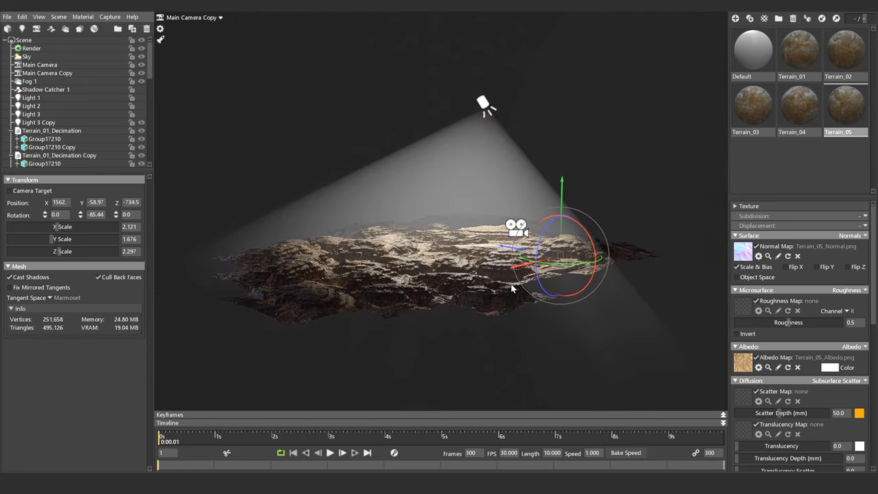
- From a low angle, check the scale of several terrain tiles, then deselect and zoom out
right_click_drag(517, 277, 700, 359)
left_click(701, 359)
left_click_drag(701, 359, 703, 372)
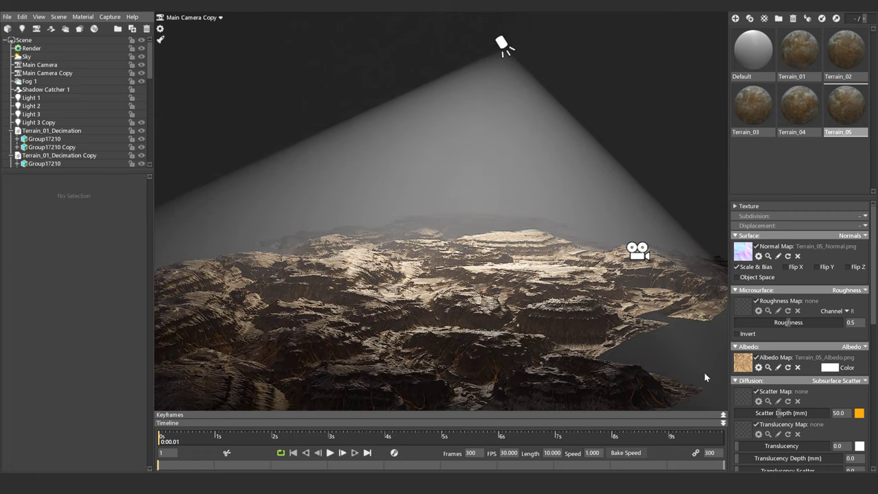
left_click(663, 248)
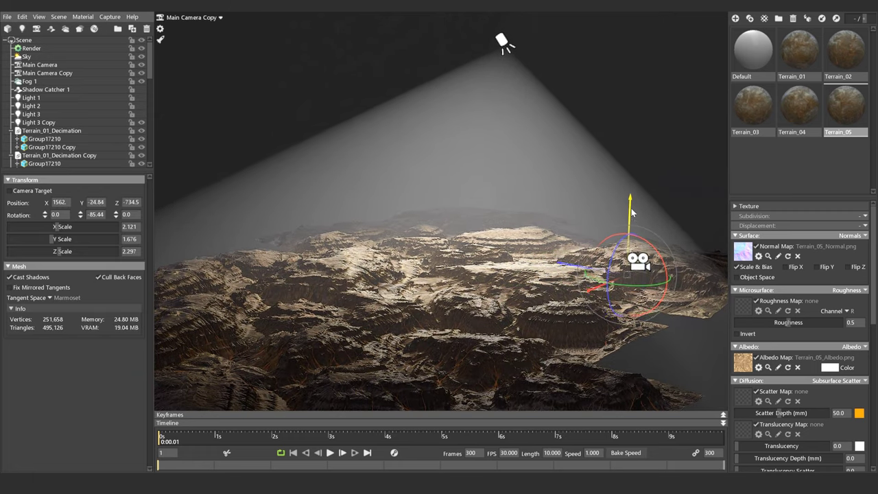
left_click(507, 232)
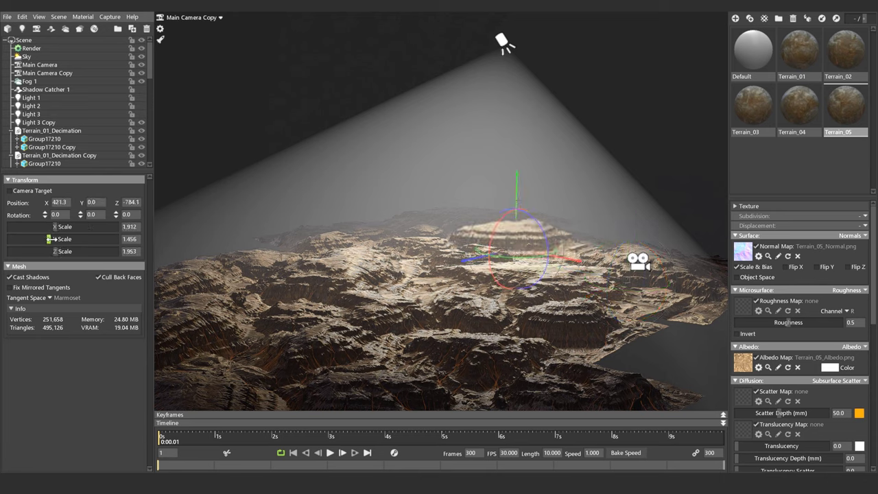
left_click(435, 215)
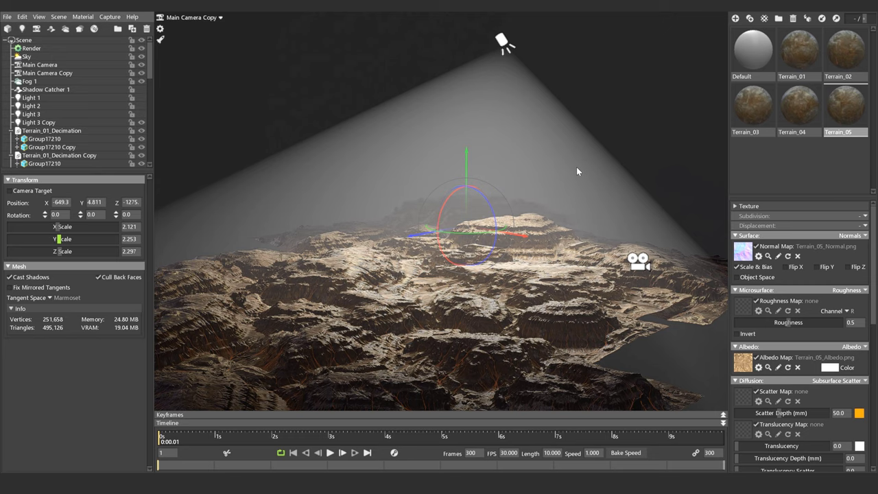
left_click(658, 324)
scroll(657, 315, "down", 3)
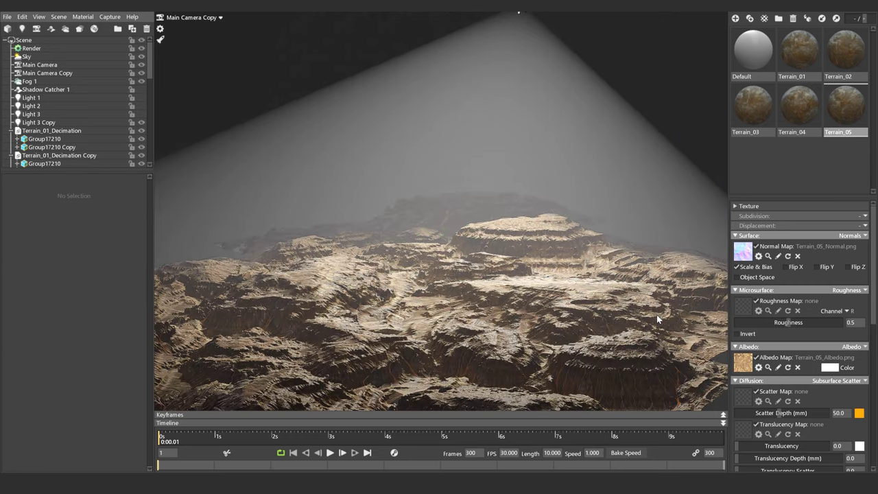
scroll(631, 282, "down", 3)
scroll(604, 247, "down", 3)
- Move Light 3 Copy higher and to the right and set its Distance to 6000
left_click_drag(585, 225, 530, 112)
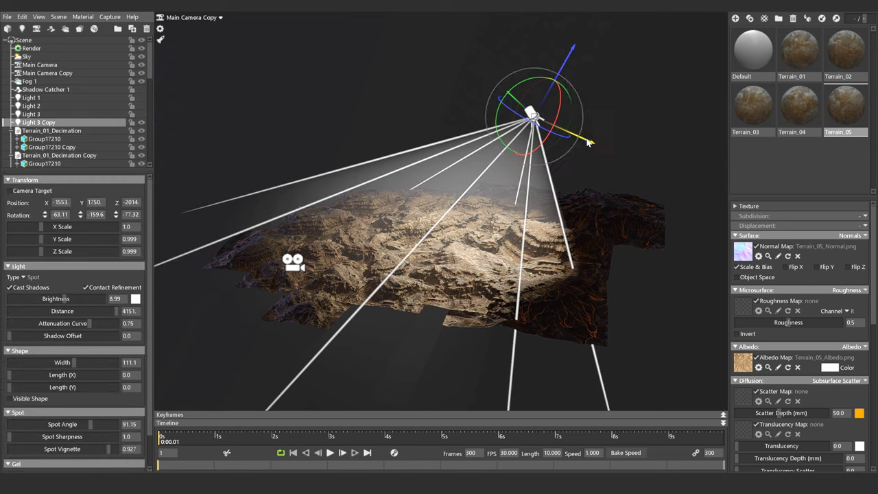
mouse_move(650, 149)
left_mouse_down()
mouse_move(615, 77)
mouse_move(620, 62)
mouse_move(676, 52)
mouse_move(725, 27)
mouse_move(730, 10)
left_mouse_up()
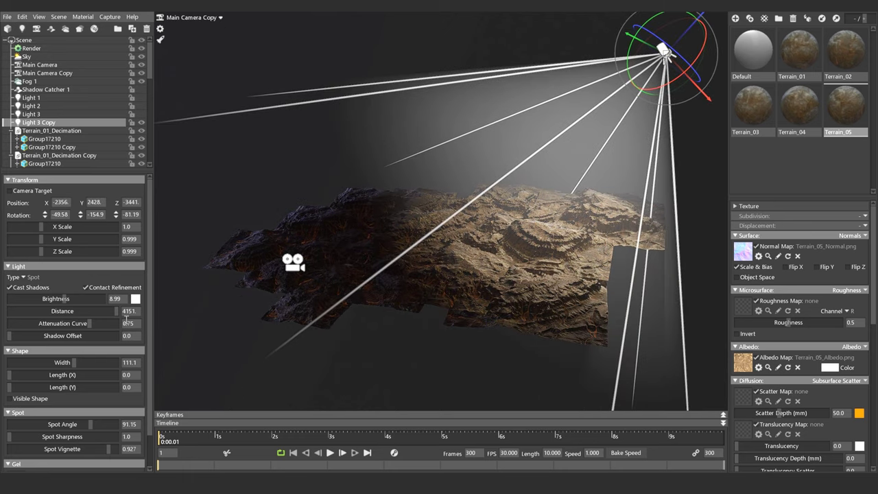
scroll(127, 319, "down", 1)
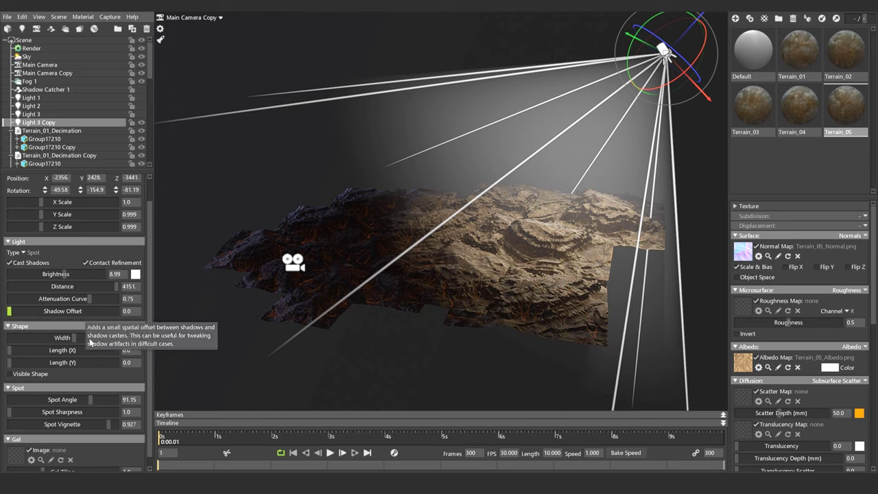
scroll(114, 277, "down", 1)
left_click_drag(116, 276, 107, 277)
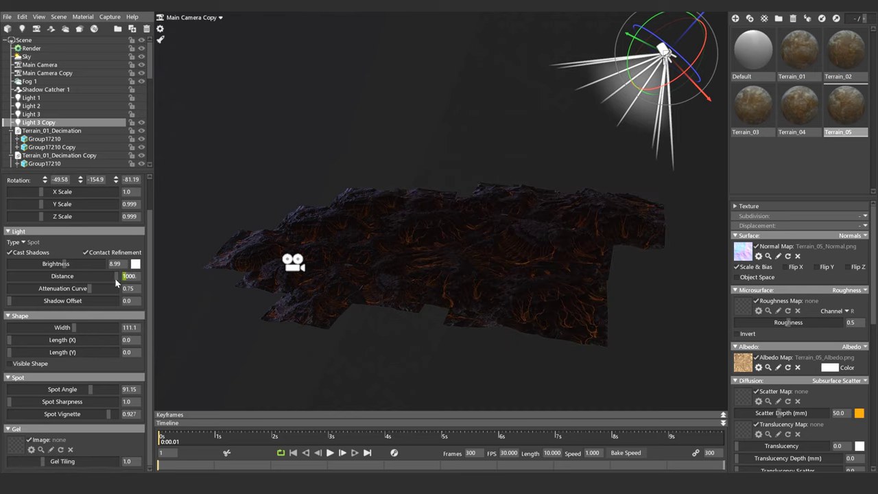
left_click_drag(112, 281, 119, 277)
- Slide the large 2.121-scaled central tile back along Z, then deselect and zoom in
left_click(443, 375)
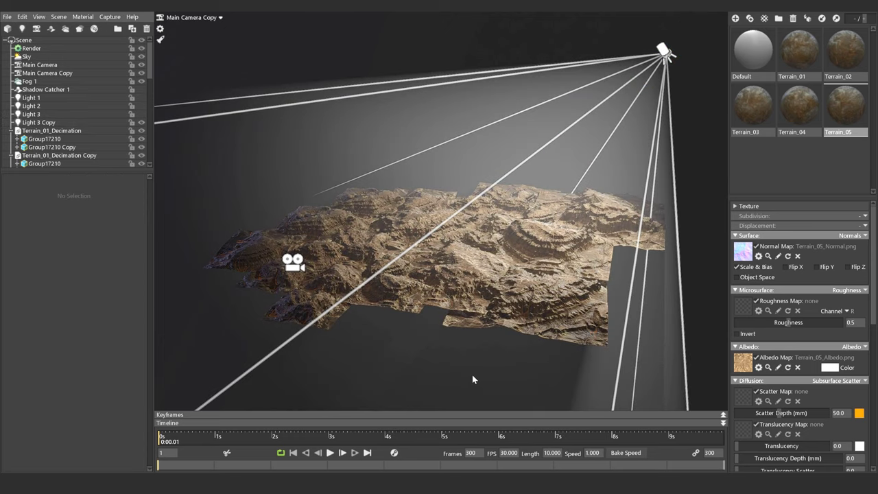
mouse_move(472, 374)
left_mouse_down()
mouse_move(525, 369)
mouse_move(518, 335)
left_mouse_up()
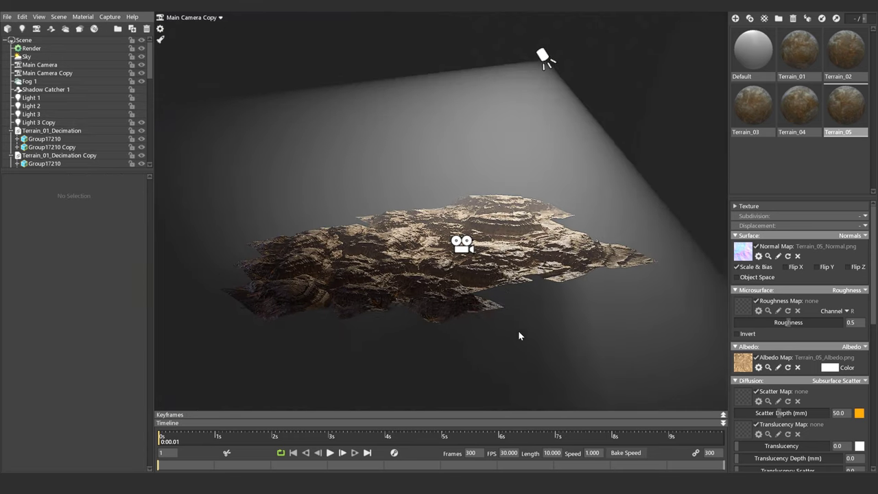
left_click(503, 201)
left_click_drag(434, 219, 389, 228)
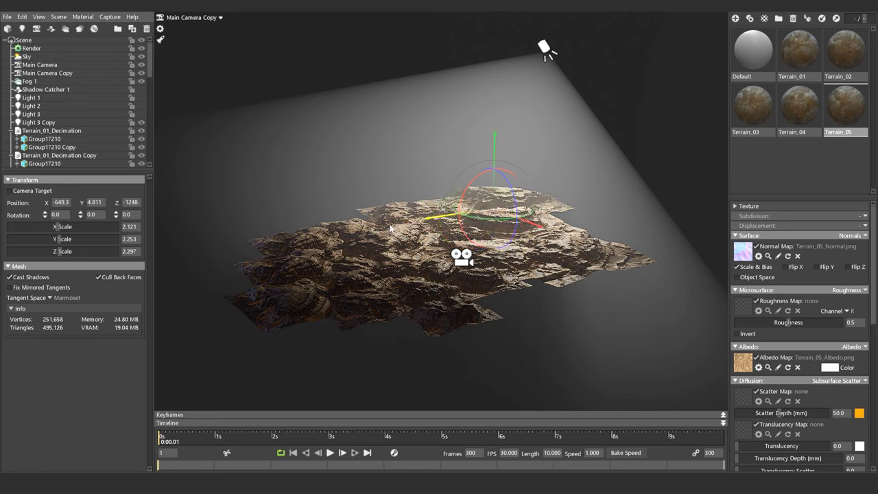
mouse_move(246, 239)
left_mouse_down()
mouse_move(359, 254)
mouse_move(334, 249)
left_mouse_up()
left_click(660, 359)
scroll(495, 285, "up", 3)
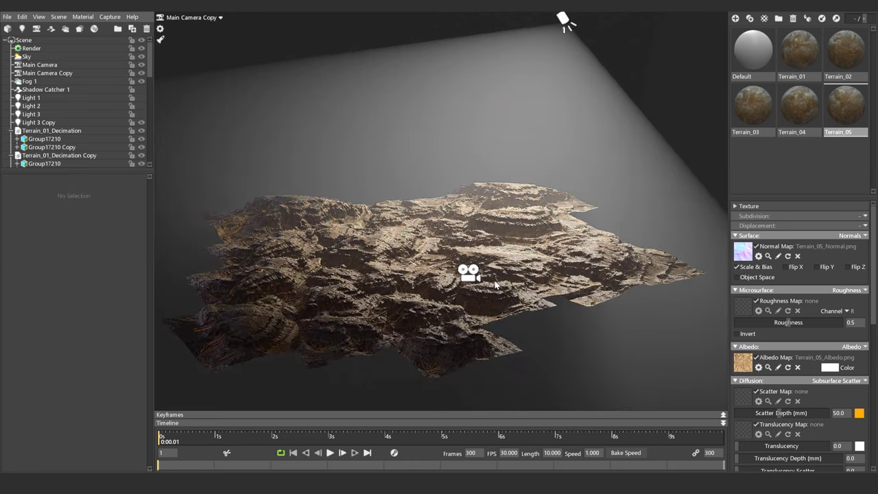
scroll(515, 281, "up", 3)
- Hide all panels and fly the camera in close among the orange-veined canyon mesas
key("Tab")
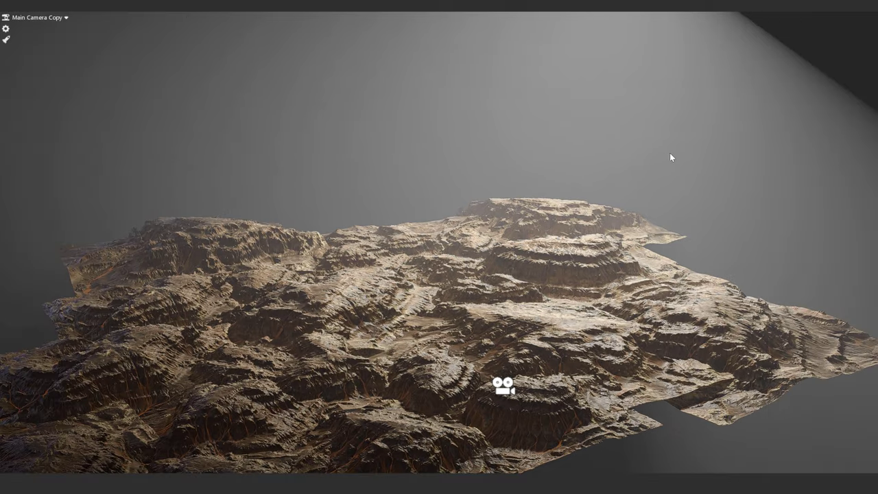
scroll(392, 367, "up", 3)
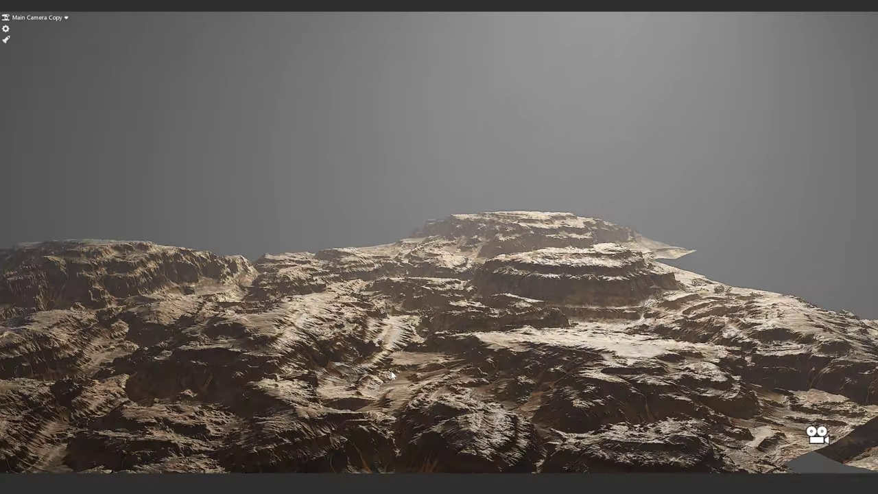
scroll(461, 293, "up", 3)
scroll(461, 294, "down", 3)
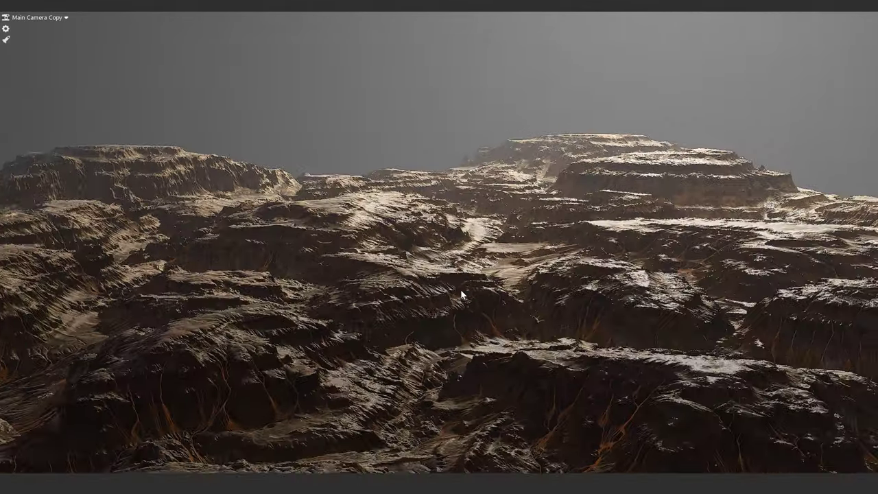
left_click(464, 305)
right_click_drag(444, 308, 502, 258)
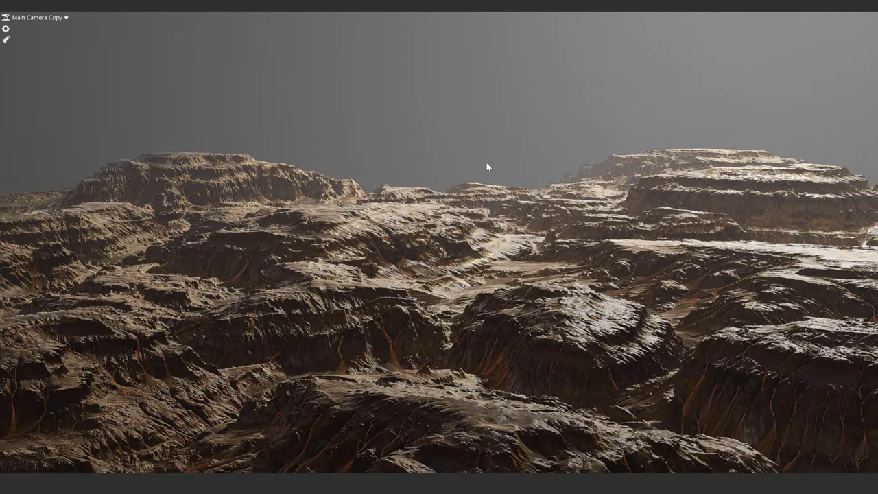
scroll(492, 165, "up", 2)
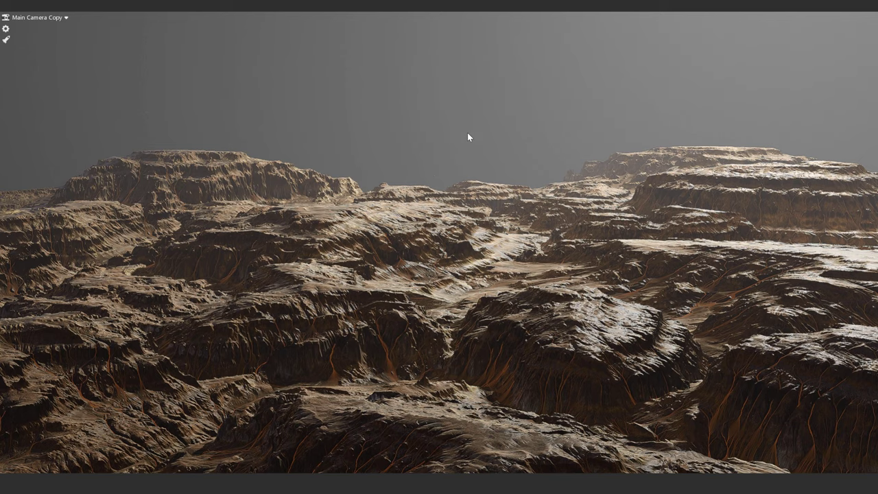
right_click_drag(499, 130, 571, 192)
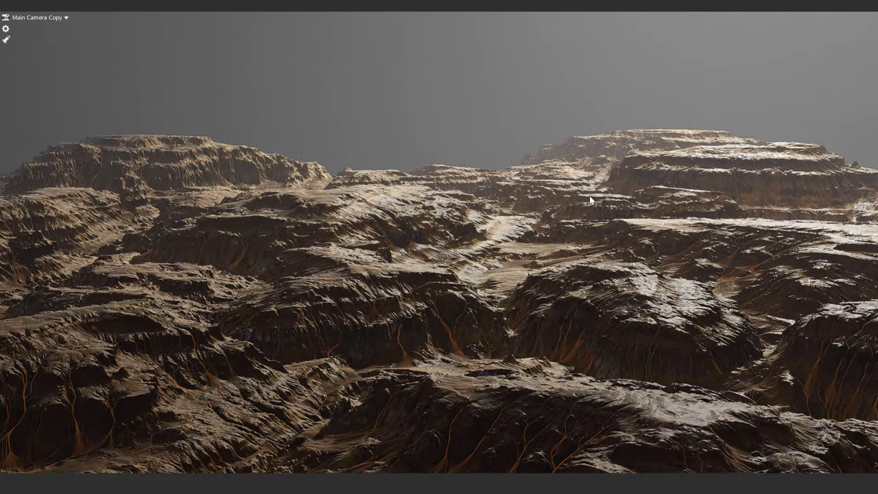
left_click(582, 195)
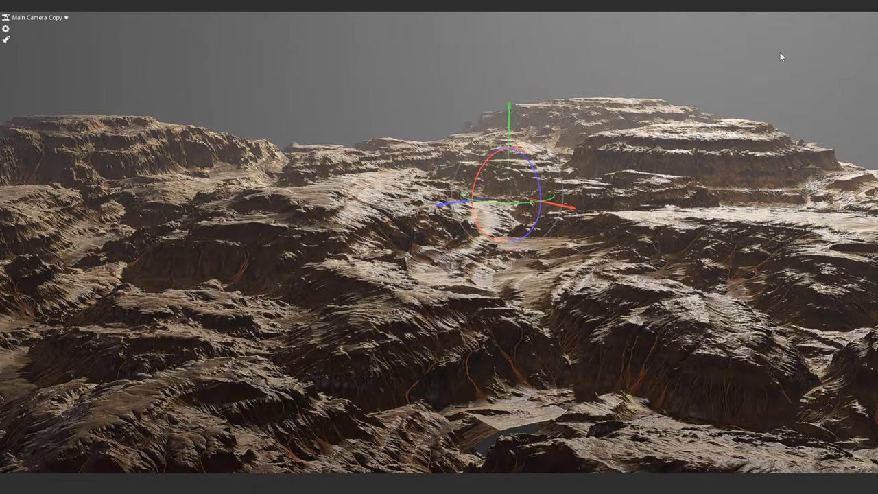
- Nudge the right mesa up and right, lower it, then raise it slightly
left_click(645, 195)
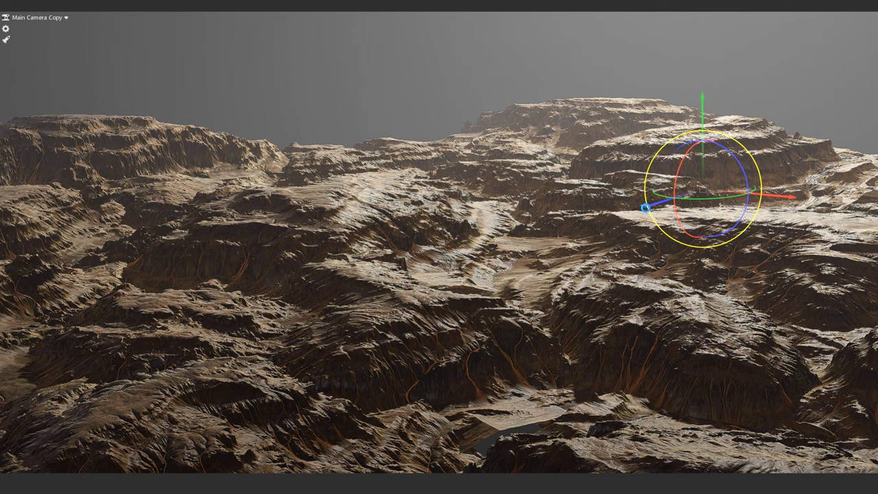
mouse_move(635, 212)
left_mouse_down()
mouse_move(734, 197)
mouse_move(710, 195)
left_mouse_up()
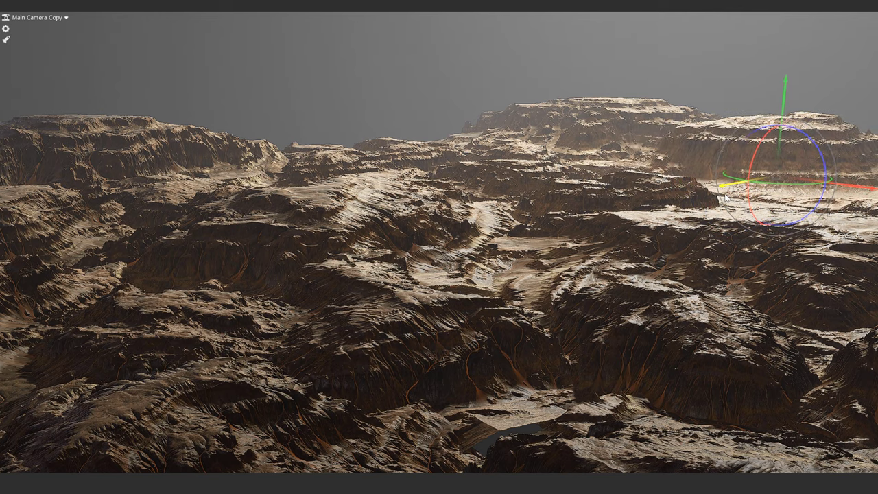
left_click_drag(771, 103, 753, 163)
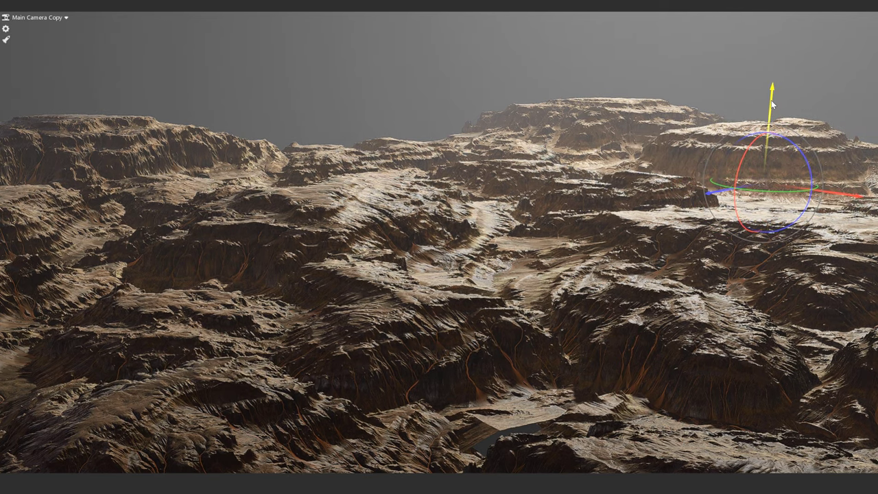
left_click(389, 210)
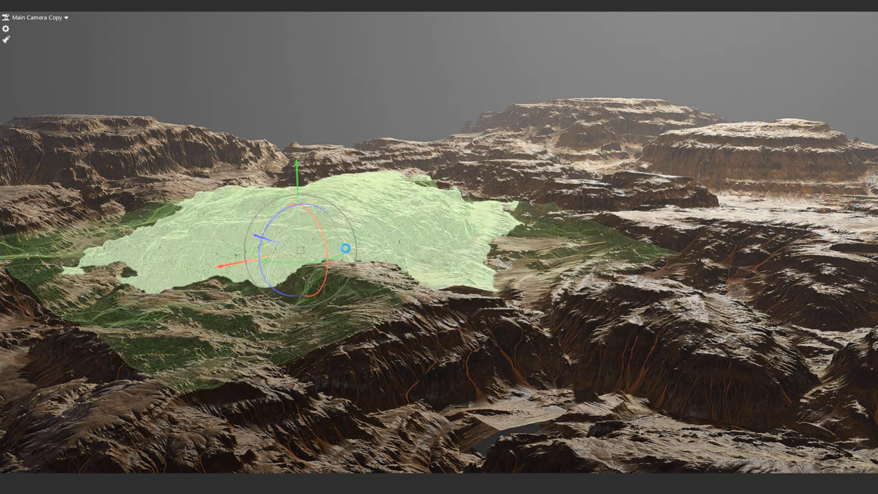
left_click(790, 214)
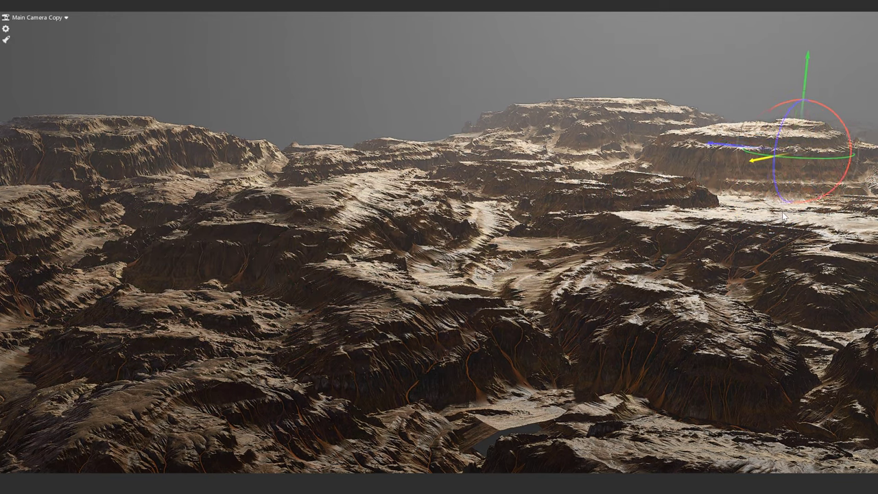
left_click_drag(802, 52, 805, 60)
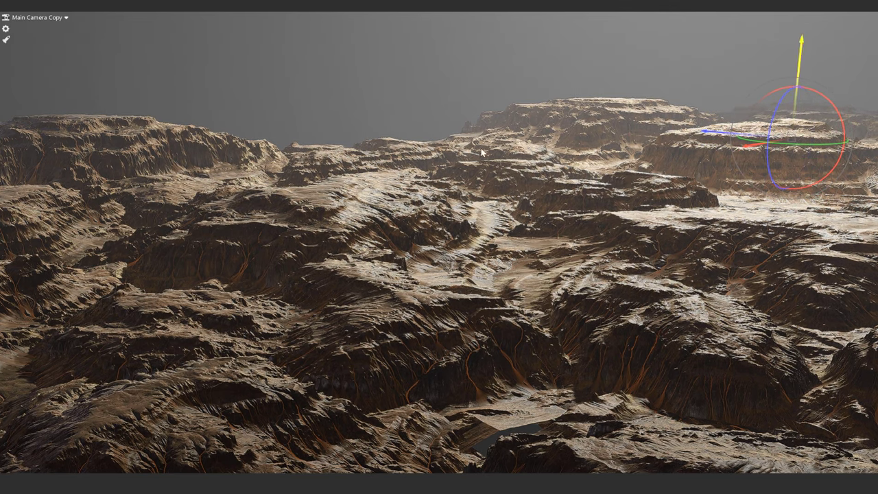
- Move the far horizon mesa left, rotate it slightly, and fine-tune its position
left_click(569, 115)
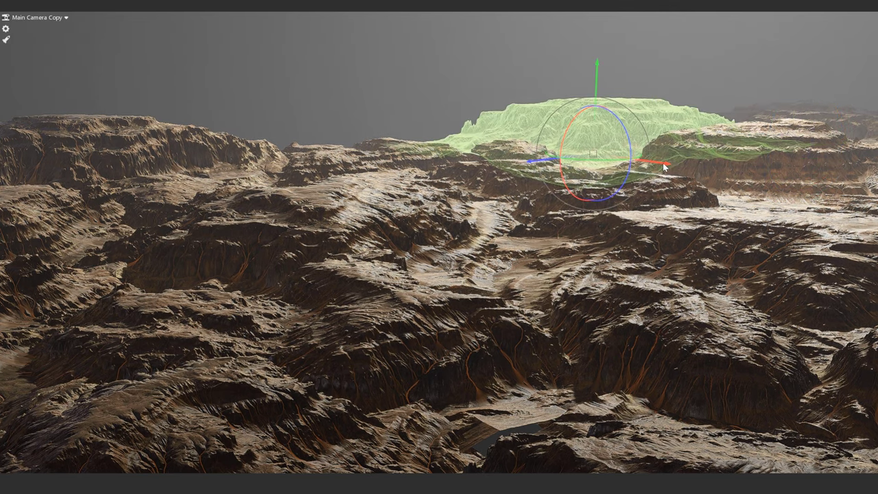
mouse_move(624, 162)
left_mouse_down()
mouse_move(537, 162)
mouse_move(507, 146)
left_mouse_up()
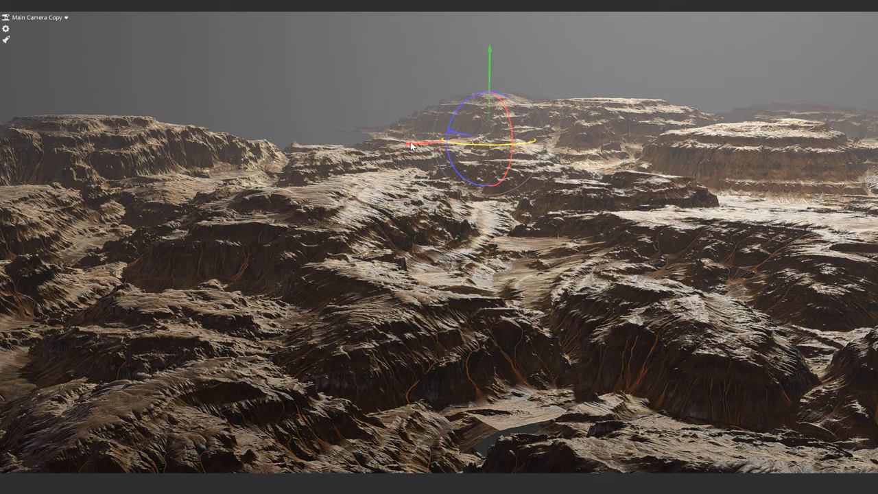
mouse_move(273, 159)
left_mouse_down()
mouse_move(336, 84)
mouse_move(345, 84)
left_mouse_up()
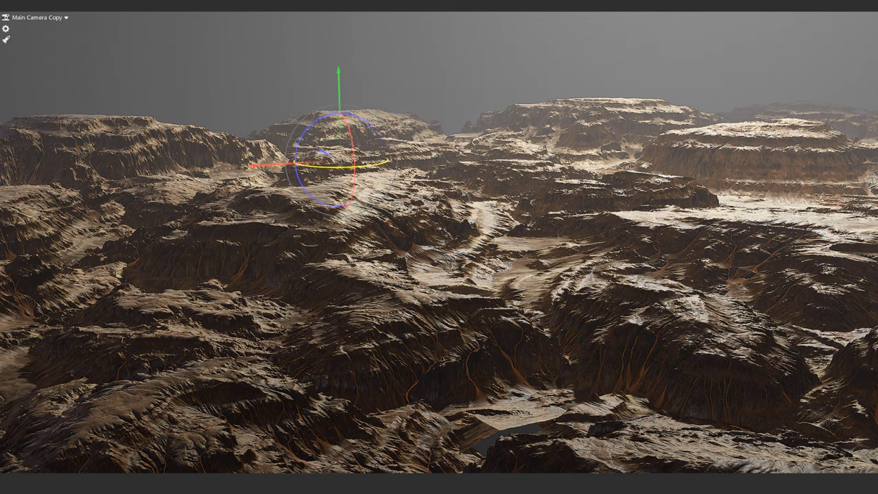
left_click_drag(302, 165, 319, 162)
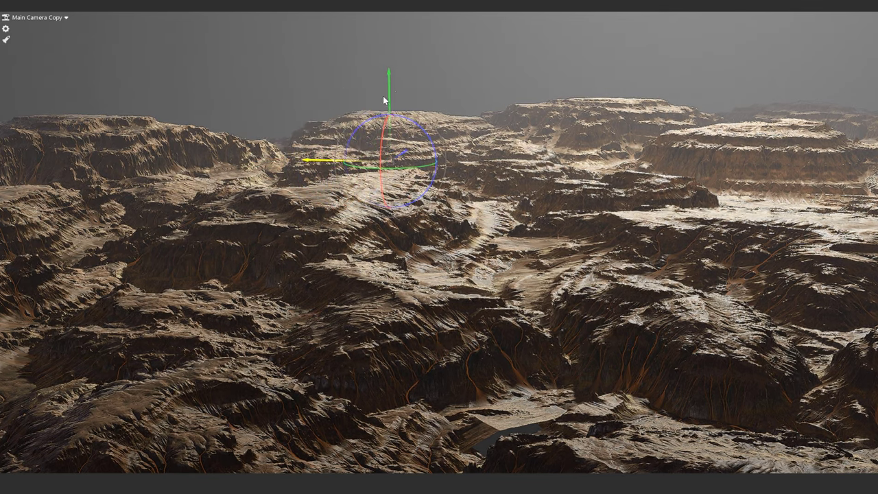
left_click_drag(395, 99, 401, 85)
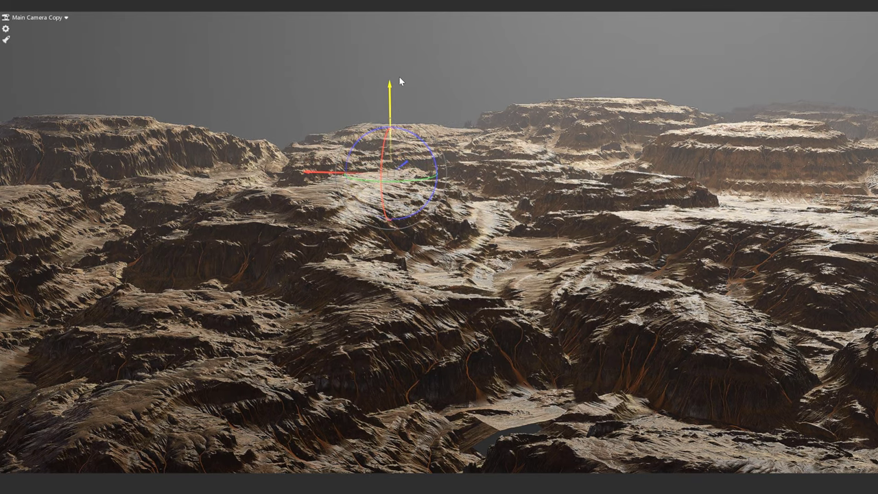
key("ctrl+z")
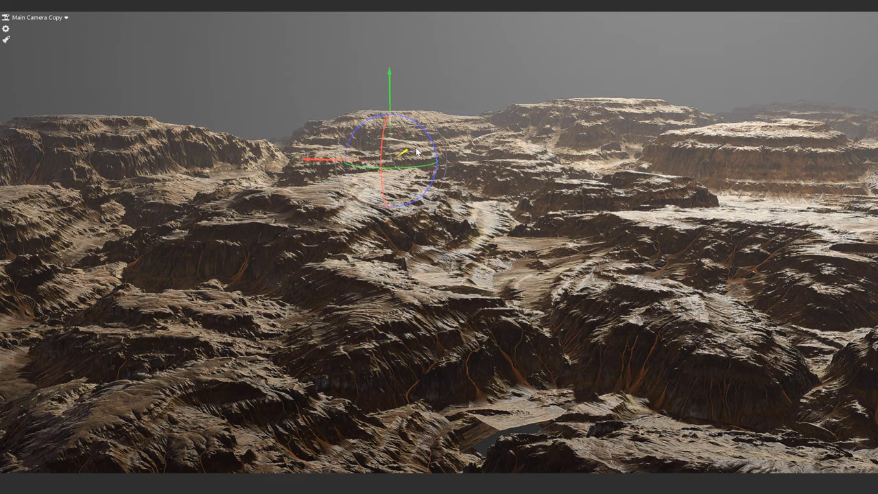
left_click_drag(430, 146, 446, 136)
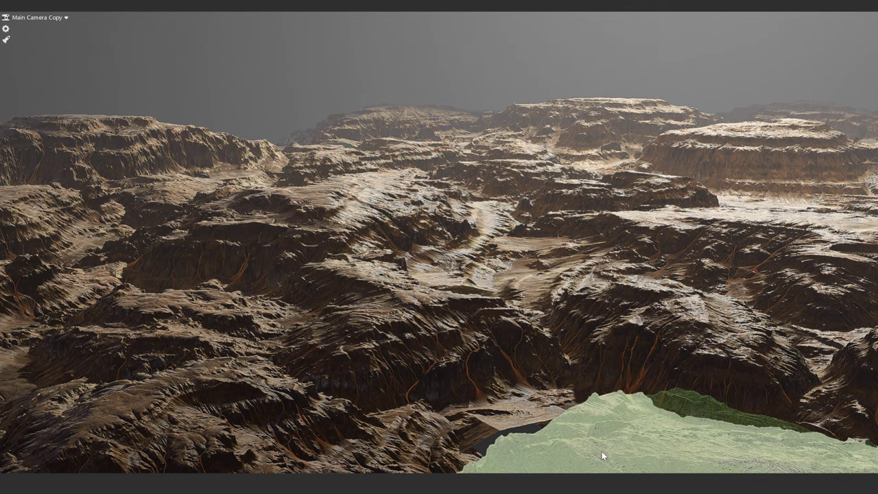
- Shift the large foreground terrain piece right and down, then clear the selection
left_click(432, 359)
left_click_drag(345, 376, 369, 386)
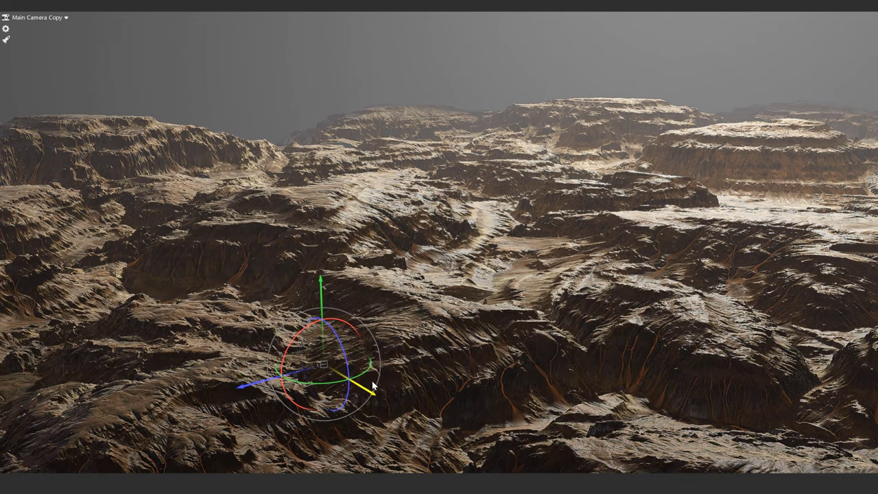
key("Escape")
- Set the Render Viewport Resolution to 2:1 (Double)
key("Tab")
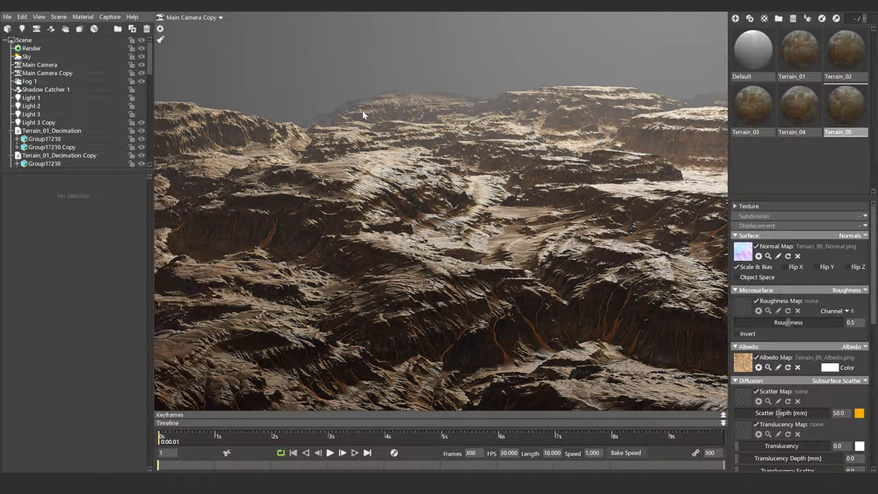
left_click(32, 47)
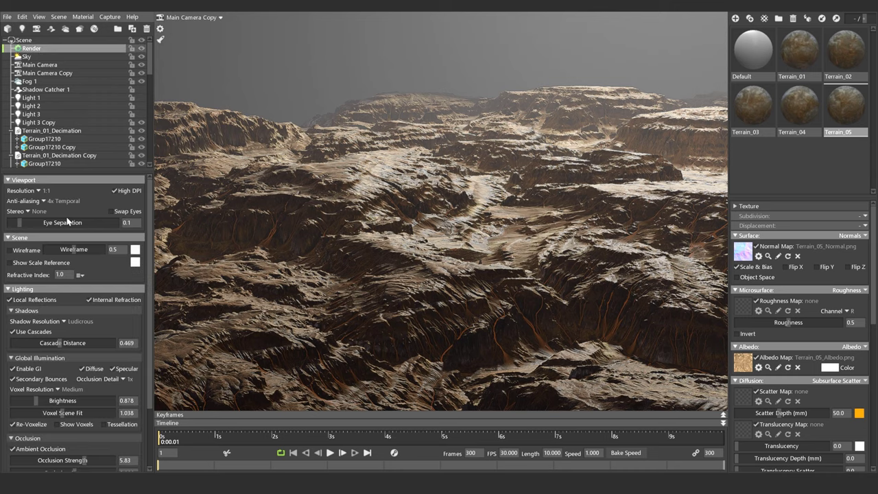
left_click(39, 190)
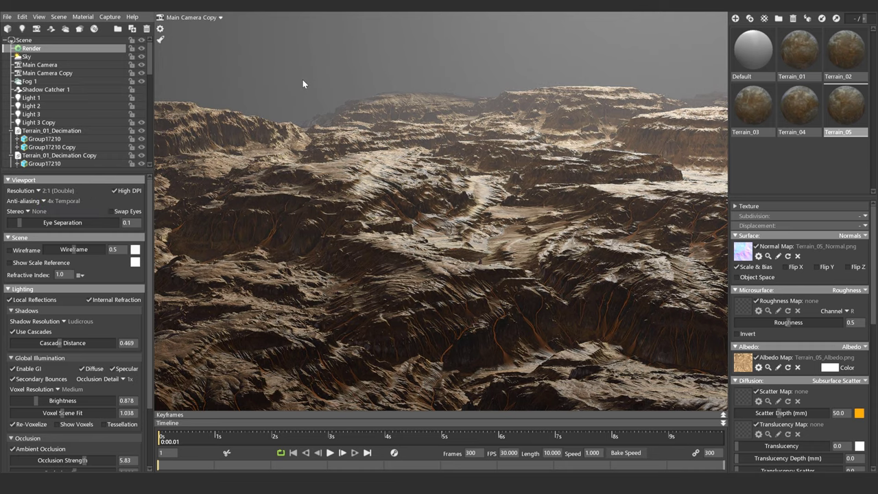
- In fullscreen, lower a left-side terrain tile slightly along Y and deselect it
key("Tab")
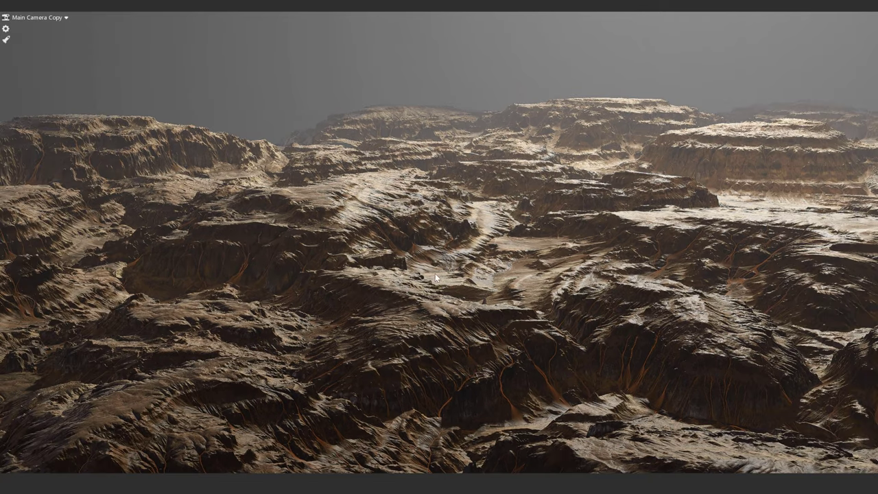
left_click(537, 338)
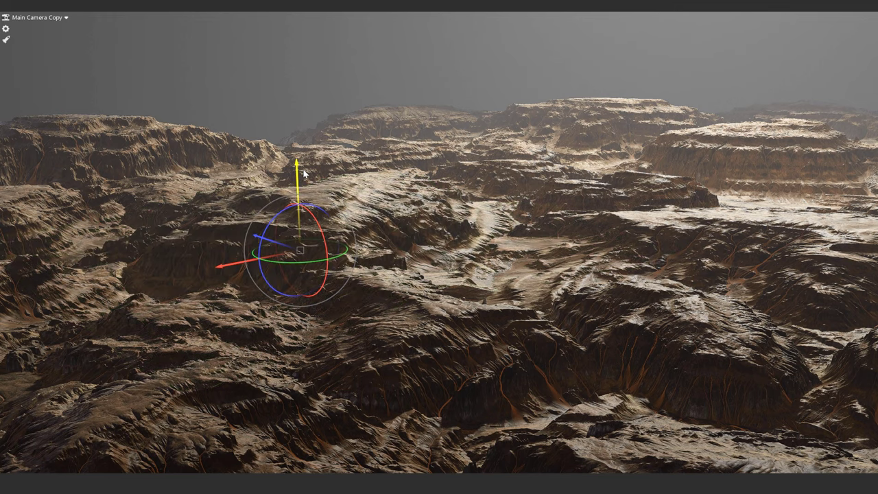
left_click_drag(304, 177, 305, 179)
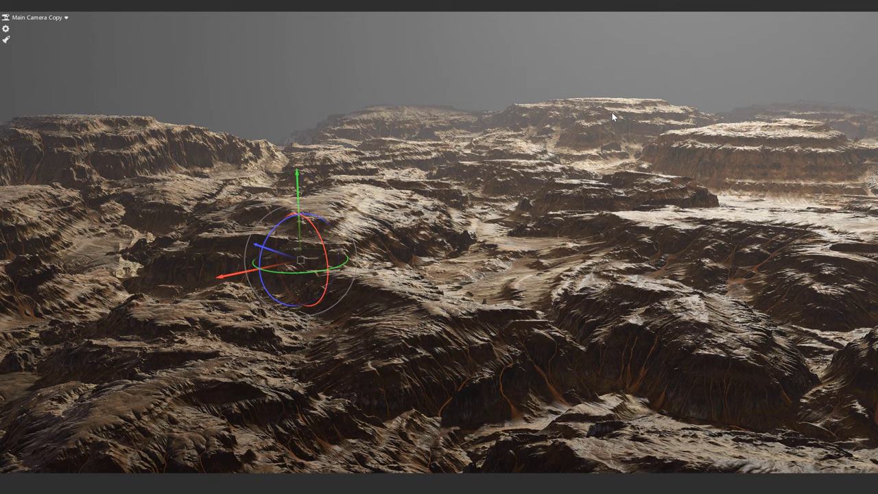
left_click(272, 69)
- Capture a still image of the canyon from the camera view
key("Tab")
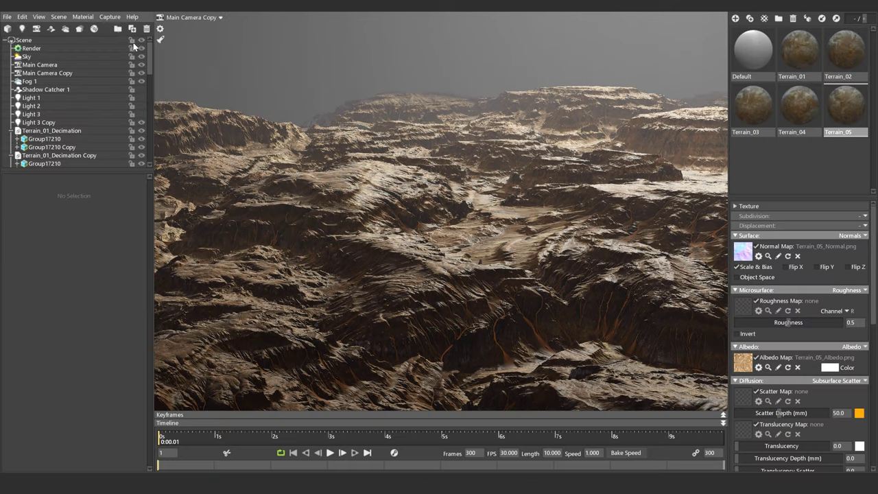
left_click(111, 18)
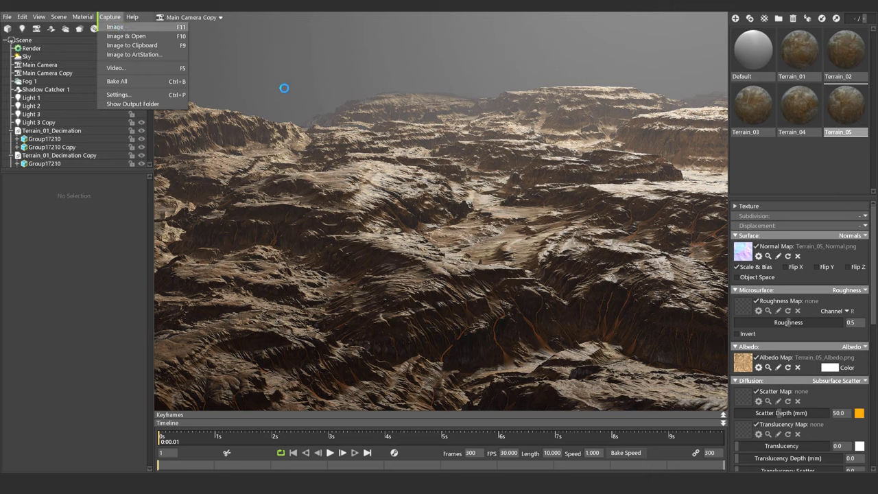
left_click(524, 33)
- Orbit and pan Main Camera Copy so the left orange-channelled cliffs lead into the canyon
key("Tab")
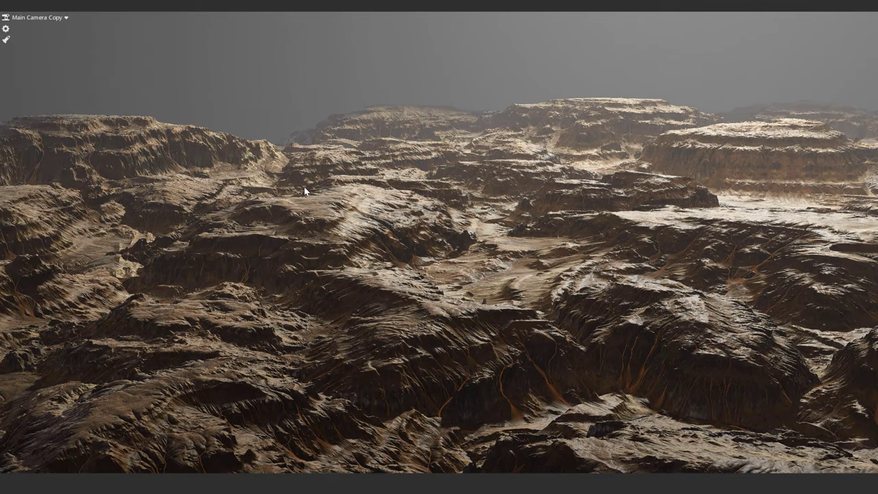
left_click(330, 188)
right_click_drag(330, 188, 543, 130)
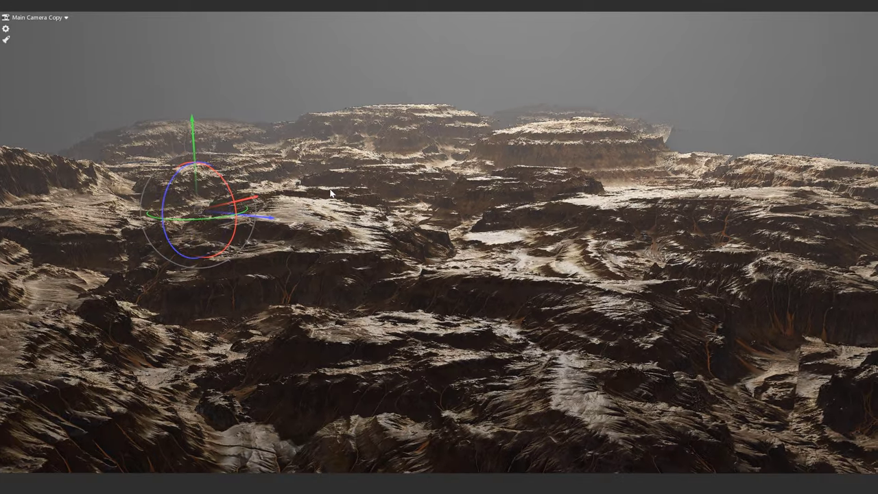
left_click(244, 142)
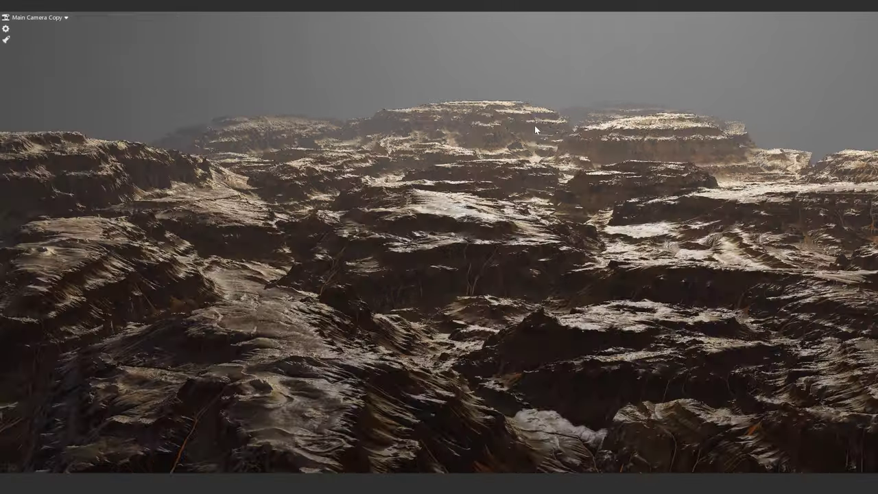
mouse_move(534, 126)
right_mouse_down()
mouse_move(456, 139)
mouse_move(530, 186)
right_mouse_up()
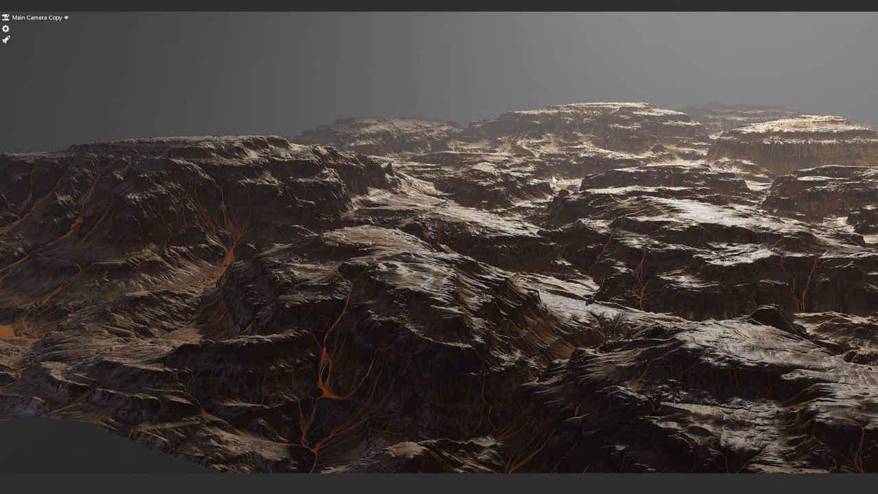
right_click_drag(553, 180, 678, 147)
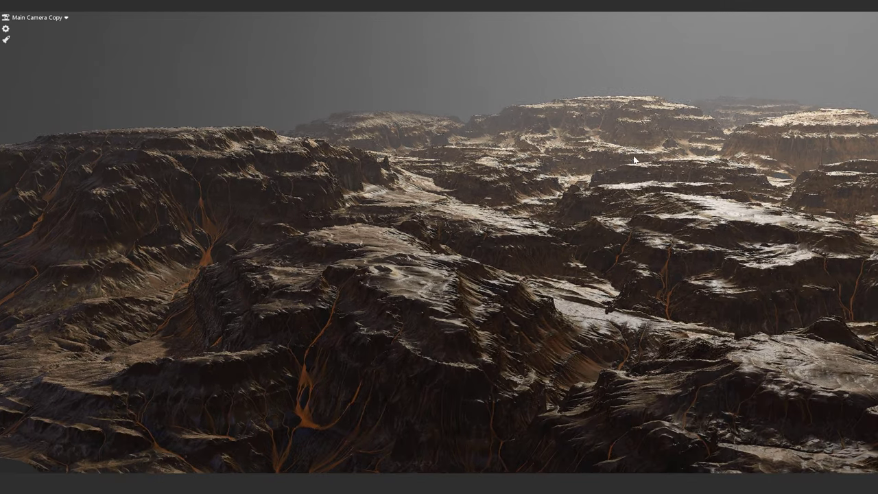
right_click_drag(623, 149, 663, 97)
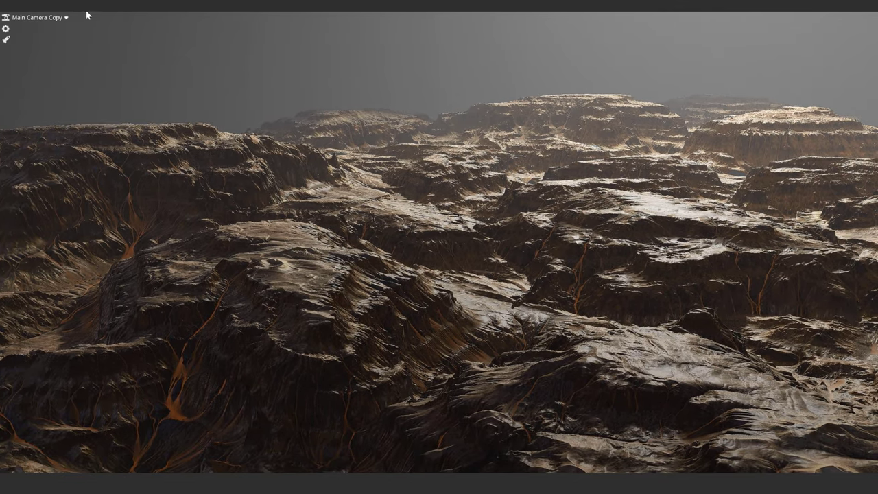
key("F11")
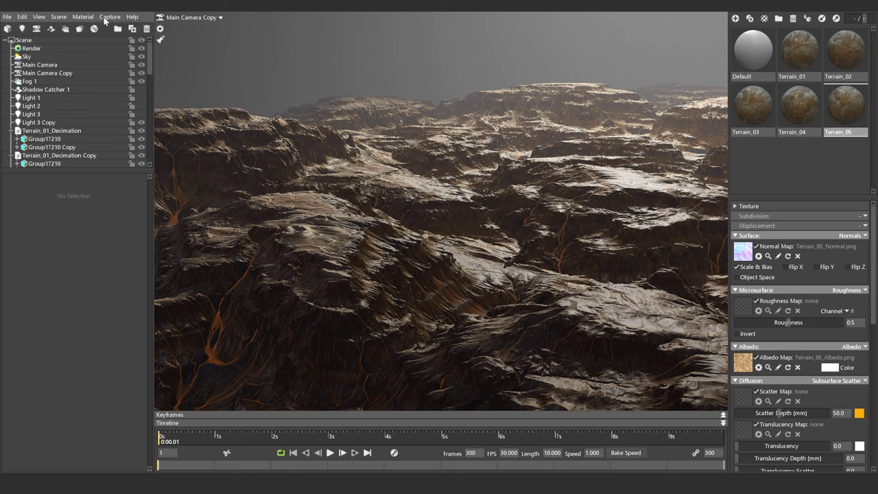
- In Capture Settings, drop Video Quality from 70 to 60, keeping 2560 × 1440 output
left_click(105, 18)
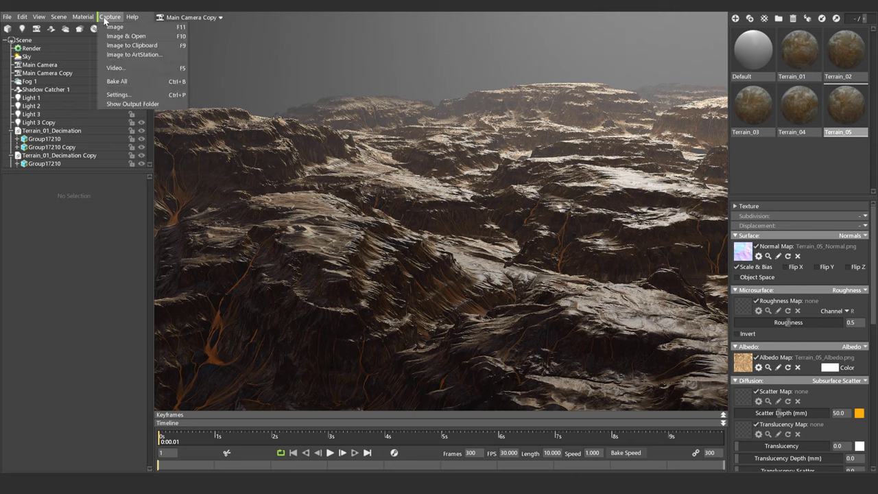
left_click(118, 94)
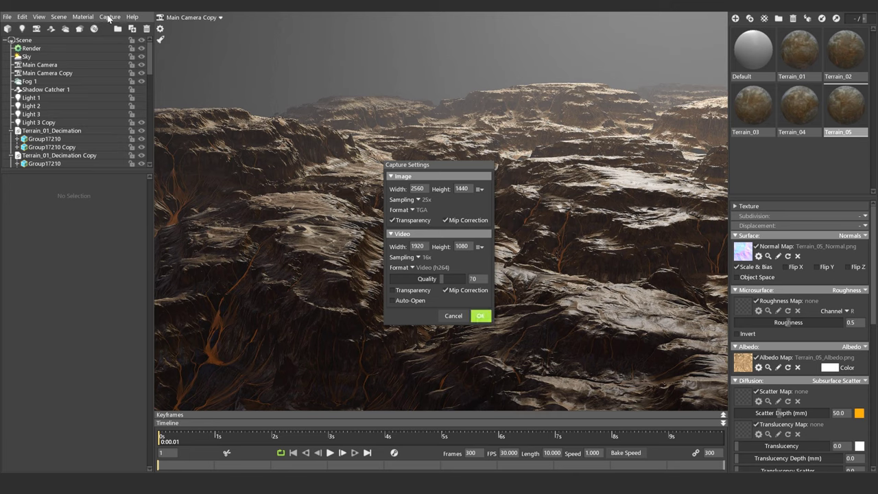
left_click_drag(442, 279, 436, 278)
key("Return")
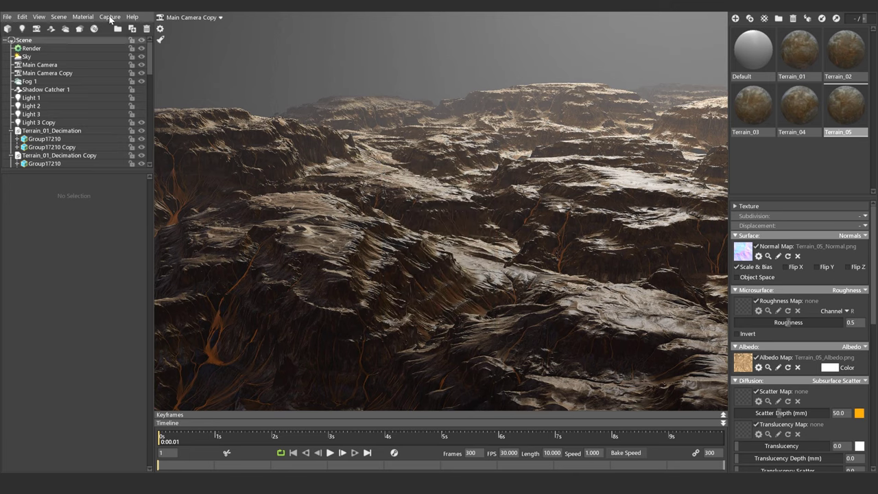
left_click(110, 17)
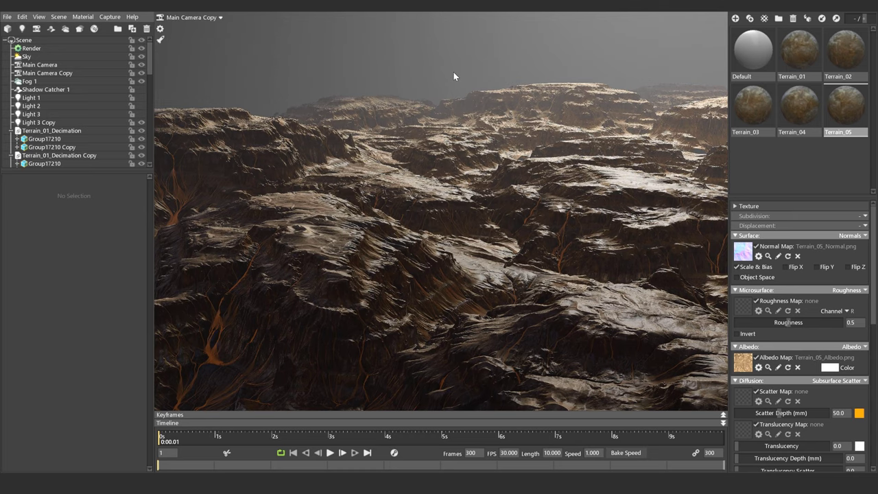
- Go fullscreen and fly Main Camera Copy up to a high view over the canyon ridges
key("F11")
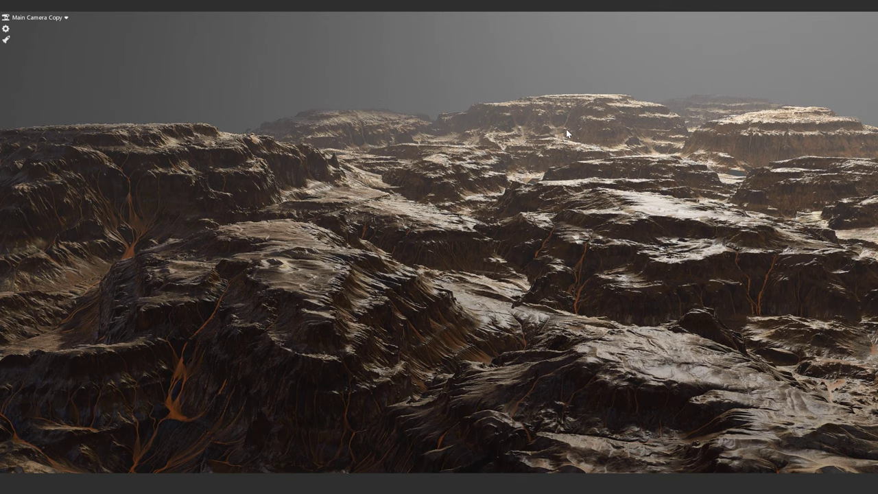
key("space")
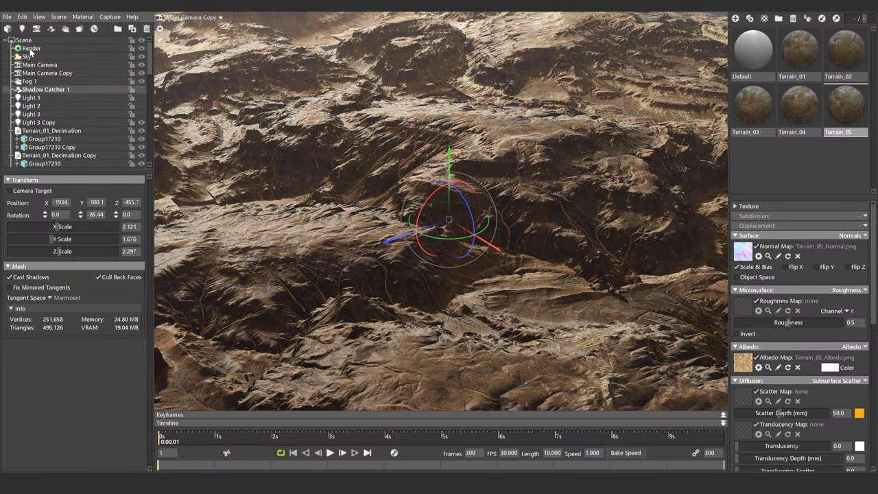
- Halve the Render Viewport Resolution
left_click(30, 48)
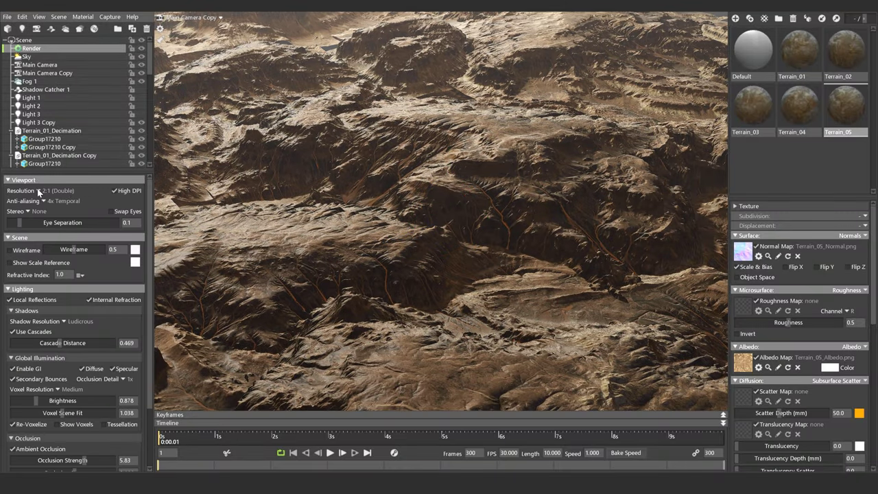
left_click(40, 192)
left_click(53, 204)
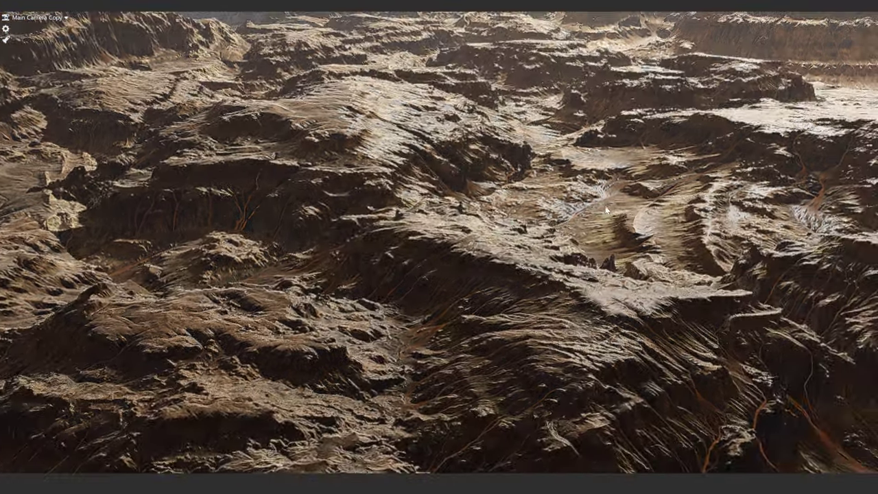
- Rotate the top-centre terrain tile and raise the large left tile slightly
left_click(534, 118)
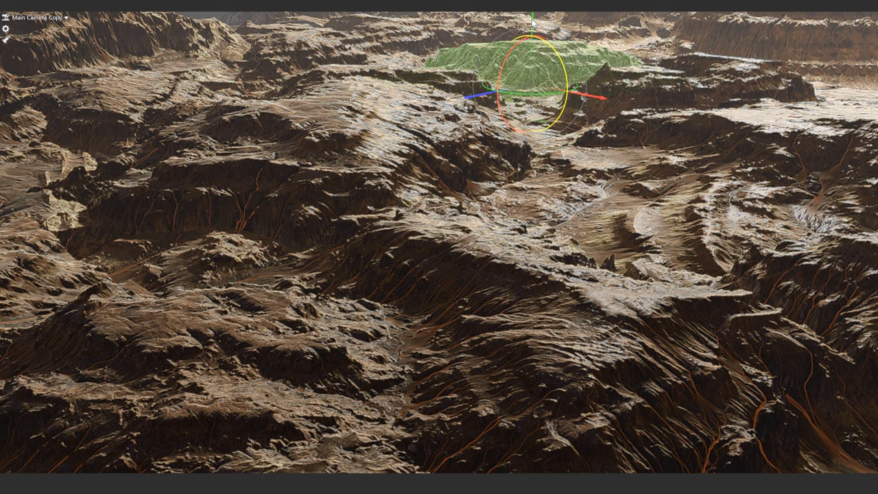
left_click_drag(534, 118, 547, 138)
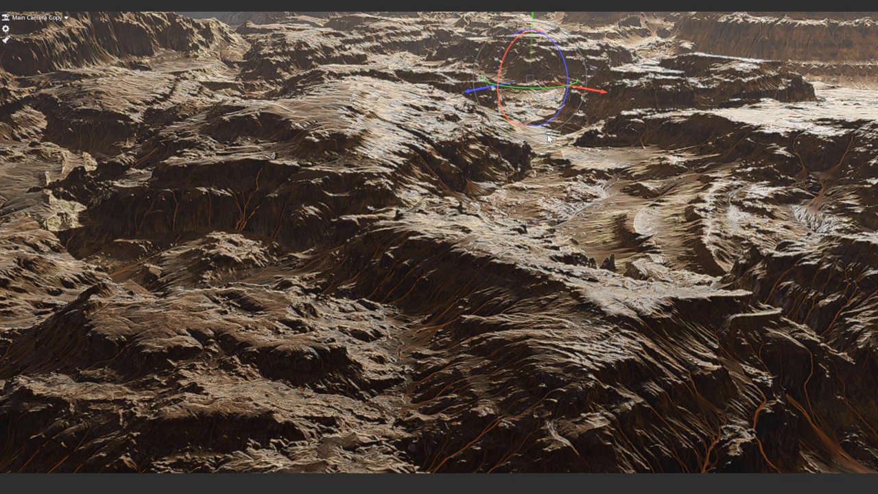
left_click(495, 148)
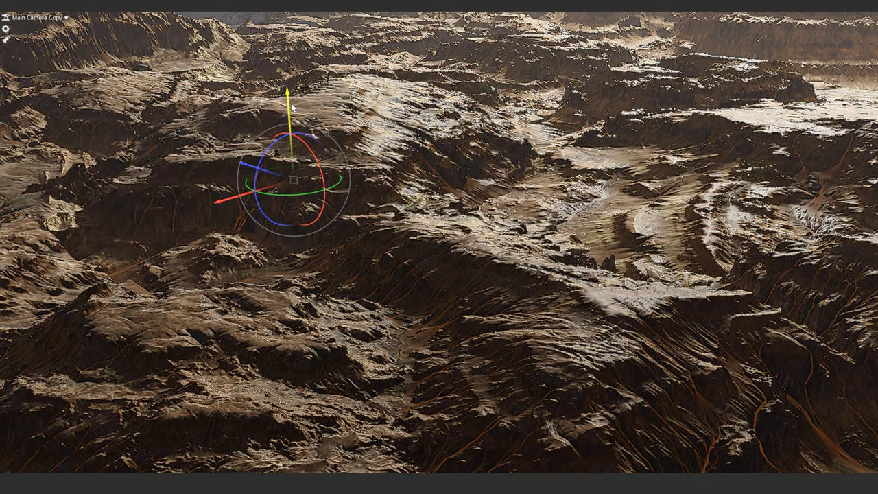
left_click_drag(294, 104, 294, 100)
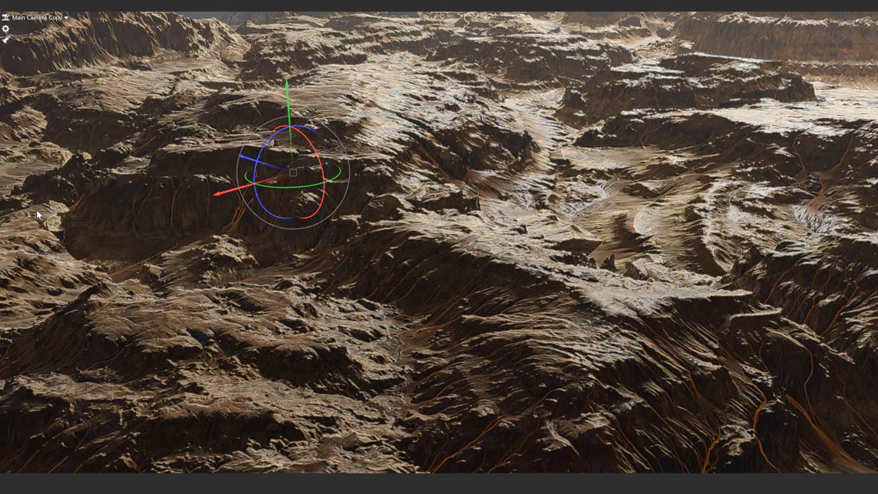
left_click(175, 170)
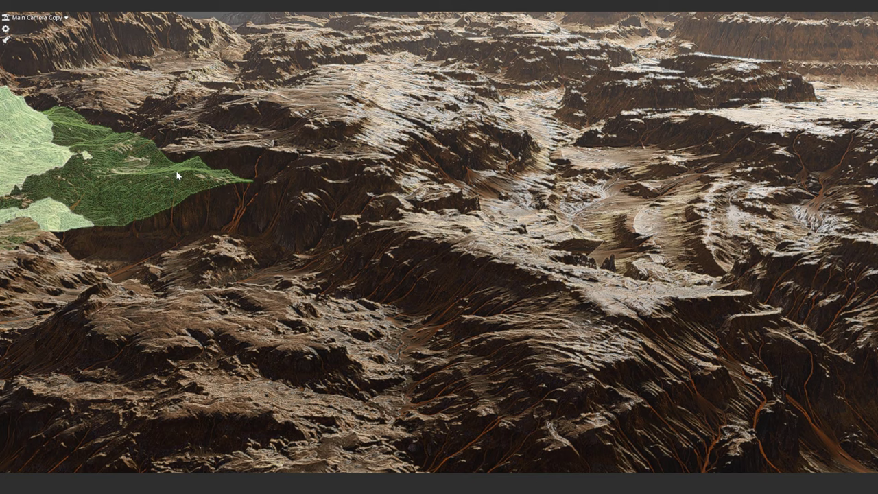
left_click(181, 279)
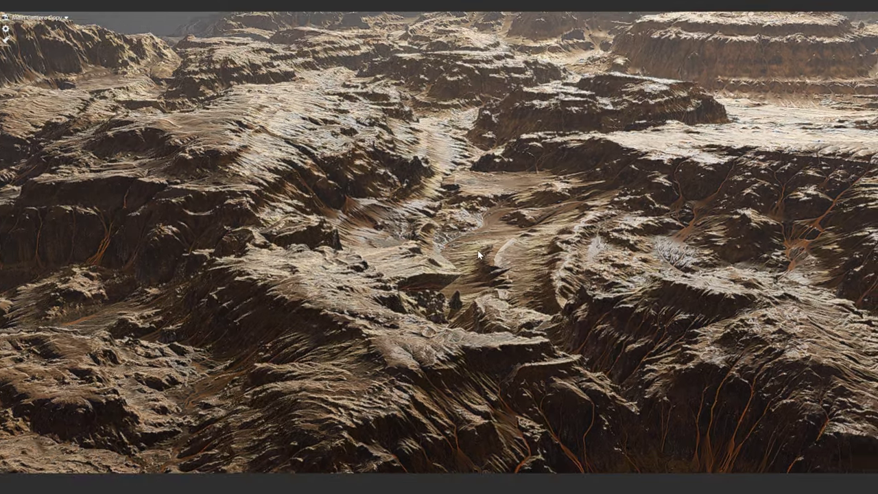
- Spin the left terrain tile about its vertical axis and tilt it to a new orientation
left_click(614, 230)
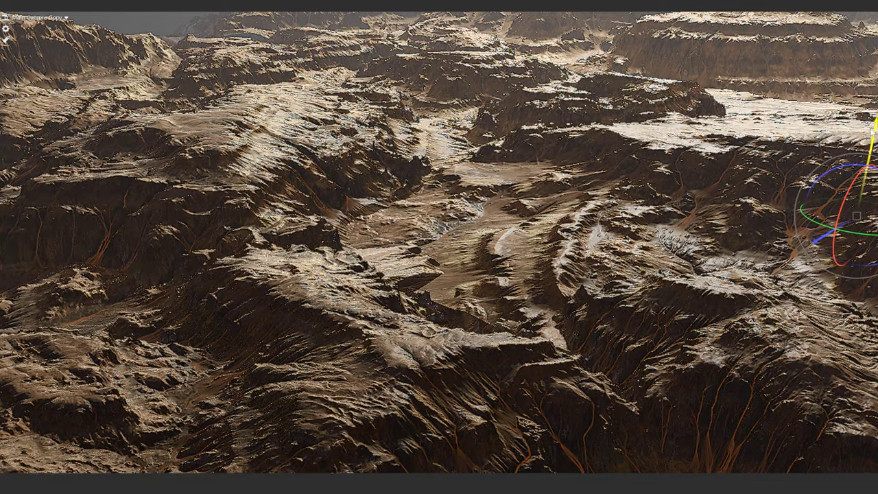
left_click(253, 169)
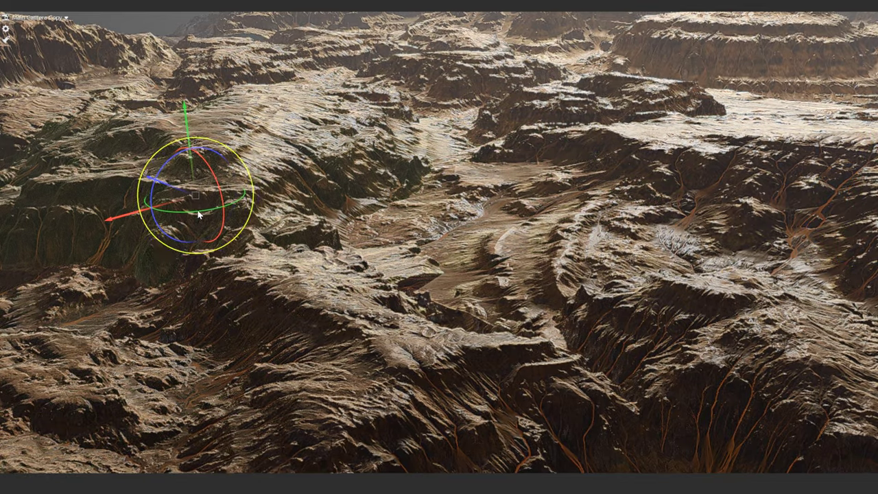
left_click_drag(146, 200, 96, 178)
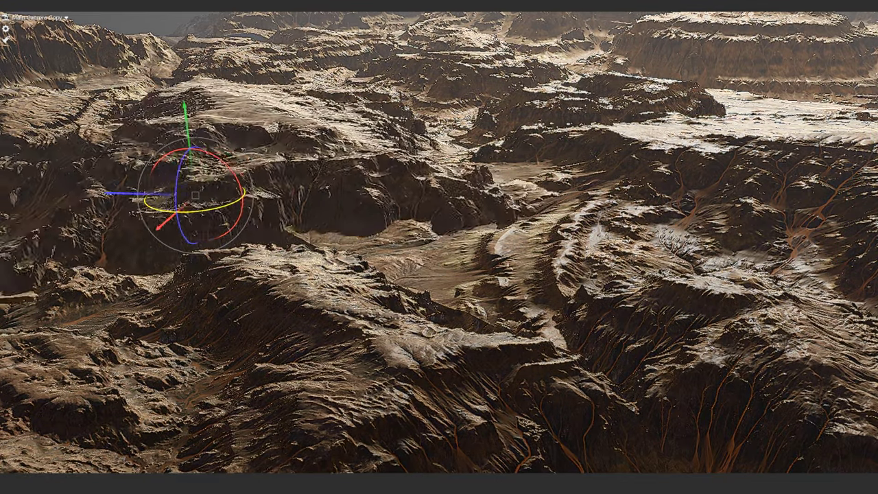
left_click_drag(146, 206, 103, 199)
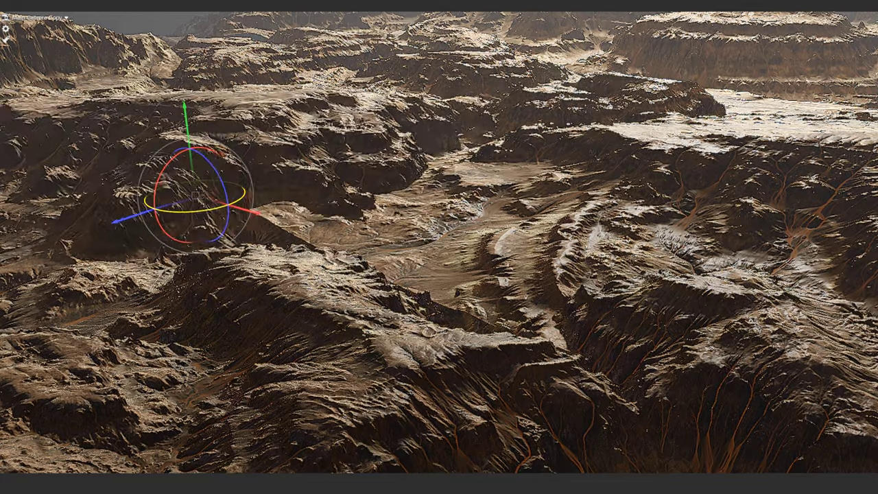
mouse_move(206, 226)
left_mouse_down()
mouse_move(269, 243)
mouse_move(190, 118)
mouse_move(156, 447)
mouse_move(247, 419)
left_mouse_up()
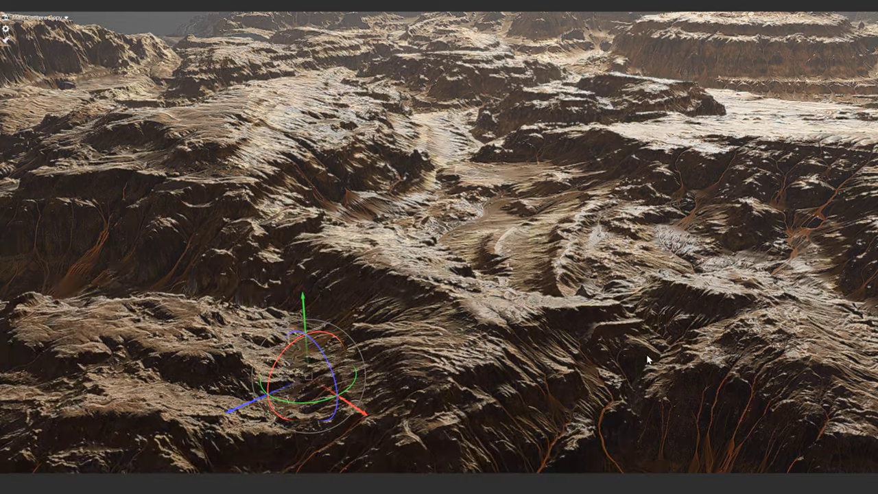
- Place the tile at the canyon's lower right, raising, turning and sliding it left, then show Render settings
left_click(725, 336)
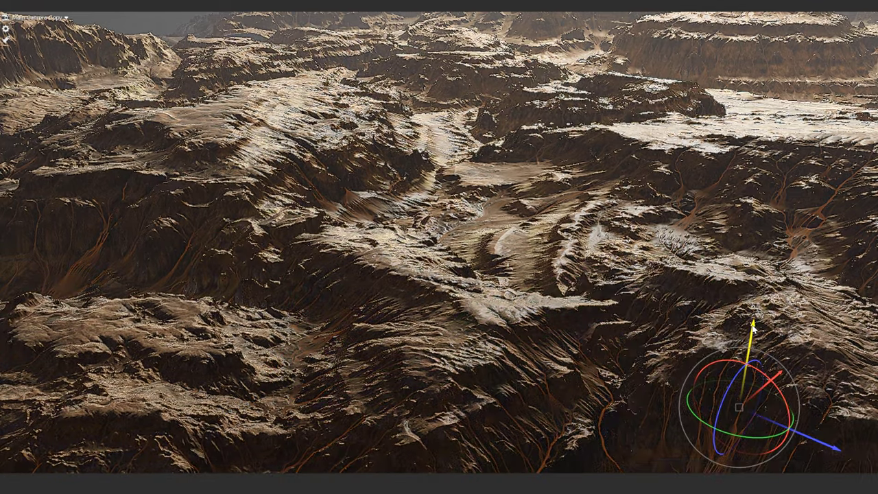
left_click_drag(753, 329, 755, 299)
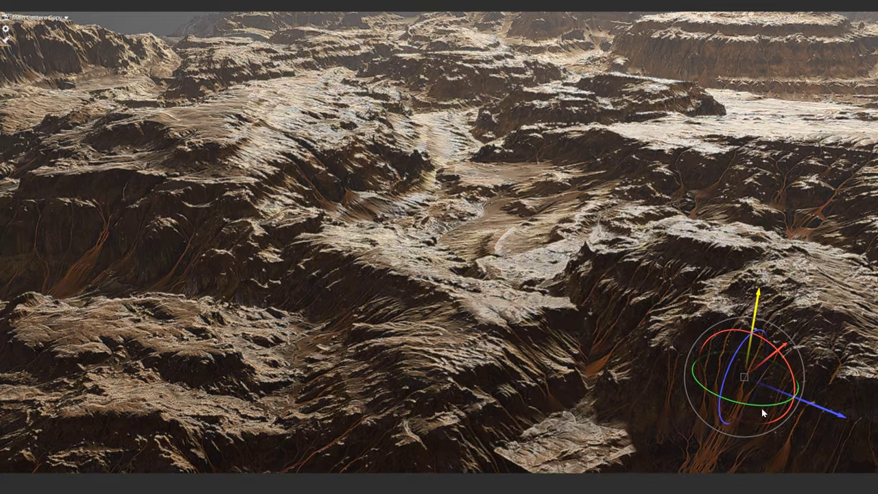
mouse_move(761, 407)
left_mouse_down()
mouse_move(857, 399)
mouse_move(677, 426)
left_mouse_up()
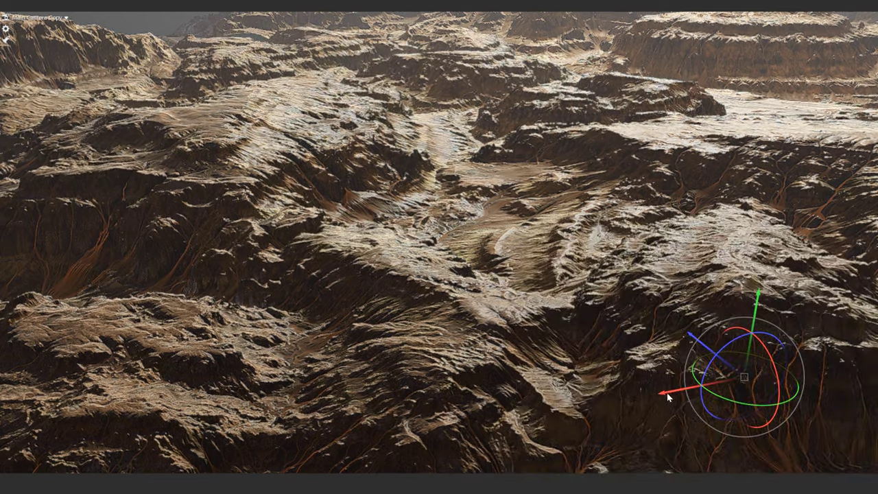
left_click_drag(667, 396, 605, 411)
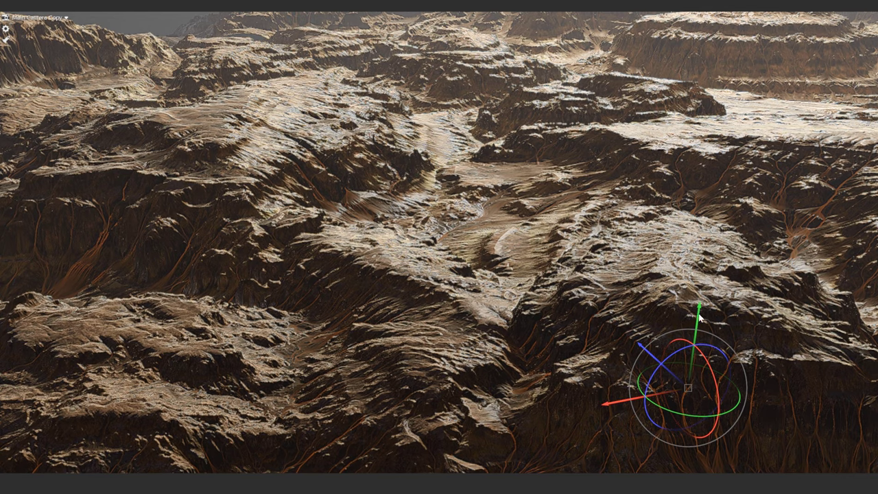
left_click_drag(700, 315, 701, 311)
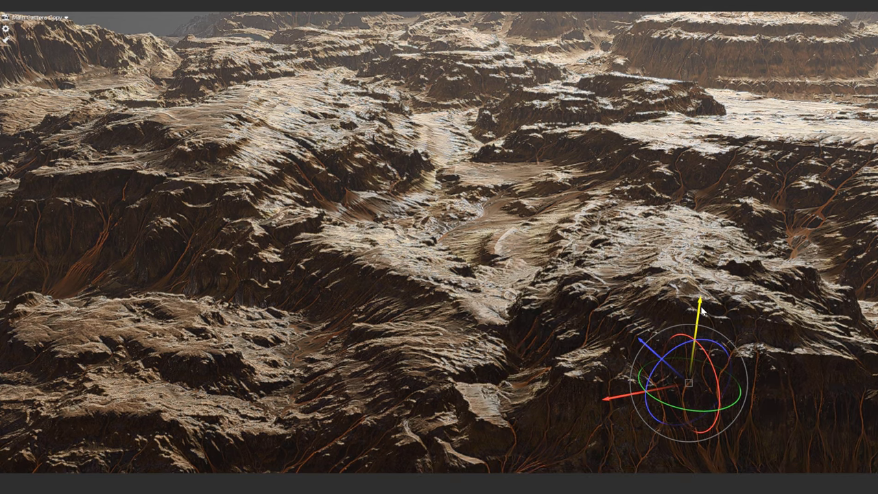
left_click(151, 21)
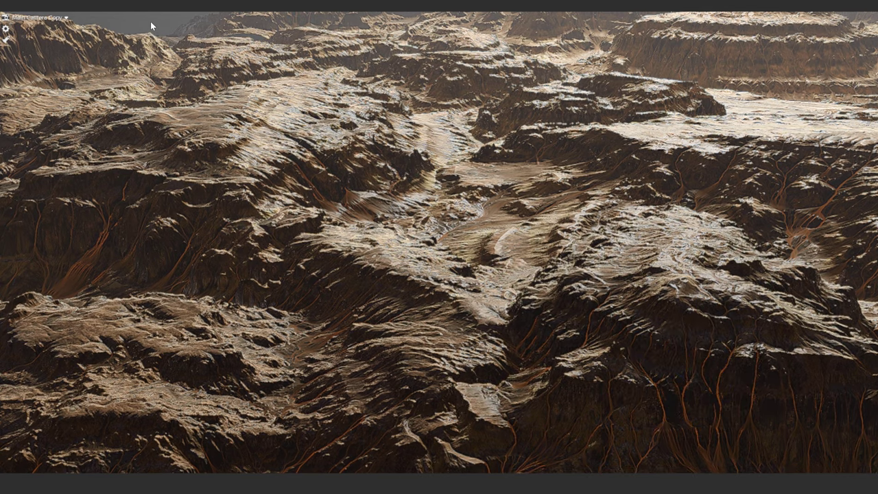
left_click(29, 48)
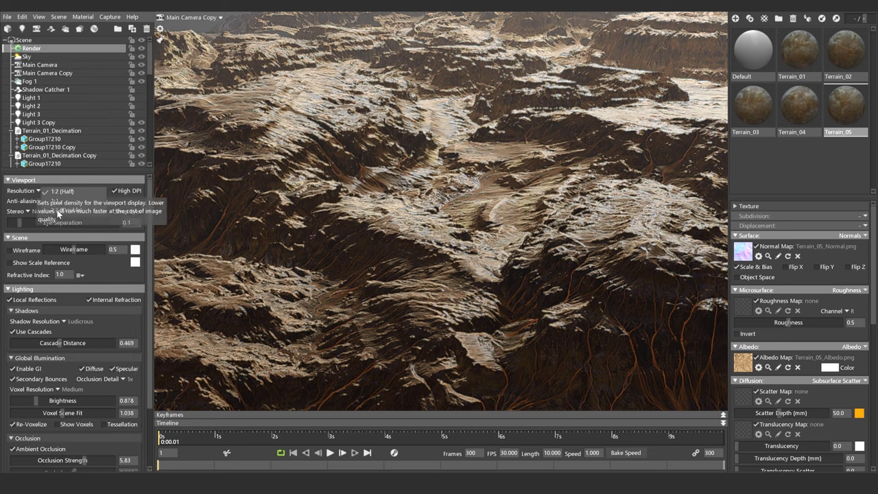
- Set the viewport resolution to 2:1 (Double) and preview the canyon full-screen
left_click(39, 192)
left_click(56, 211)
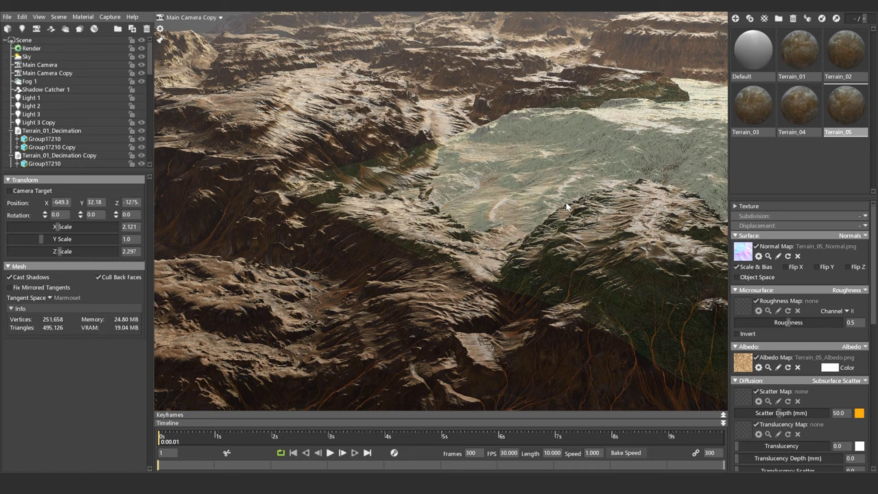
key("Tab")
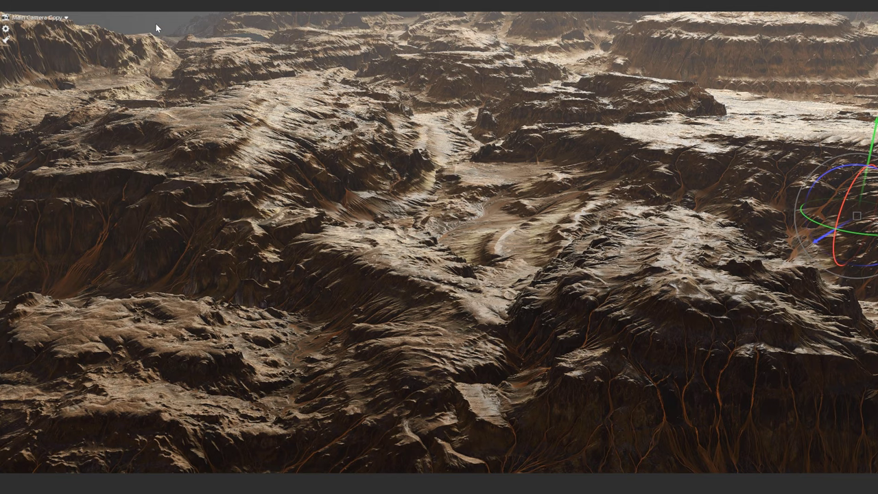
key("Tab")
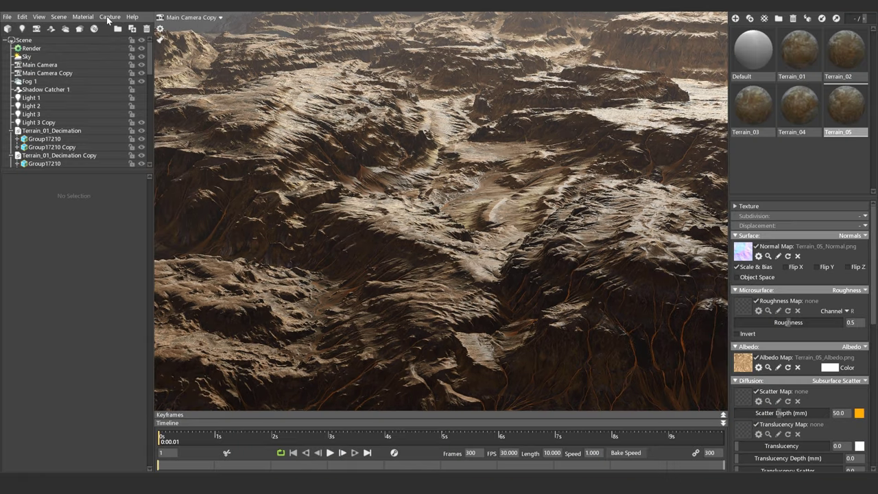
- Capture an image of the canyon, recheck the resolution list, then switch to full-window viewport
left_click(108, 18)
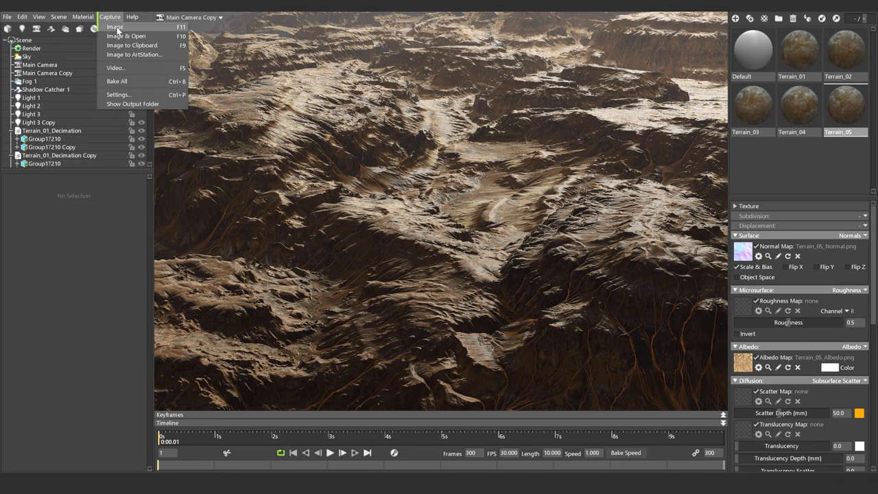
left_click(115, 26)
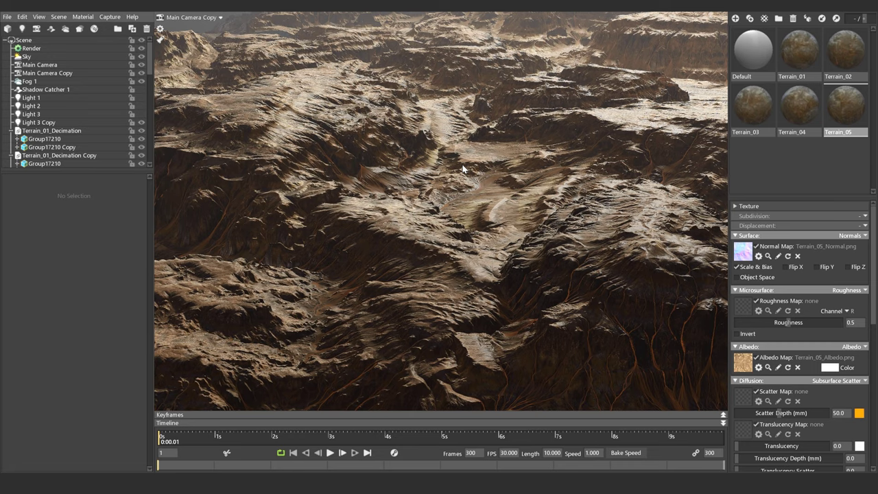
left_click(31, 48)
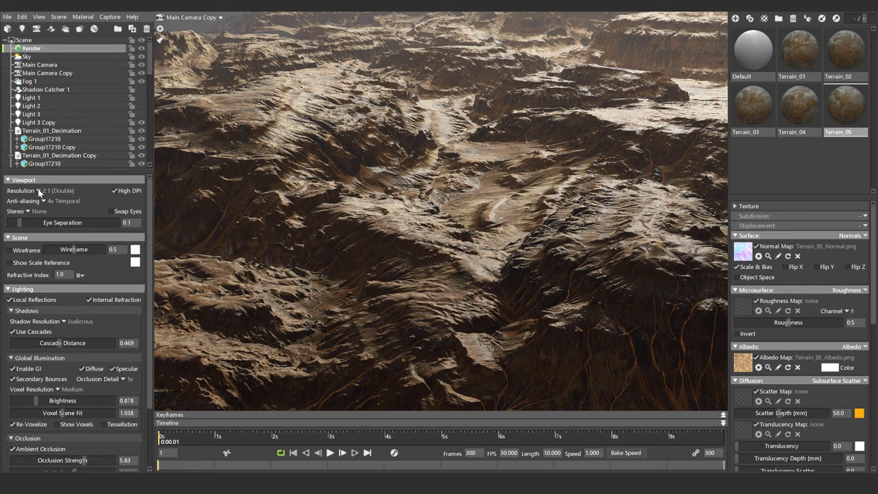
left_click(54, 198)
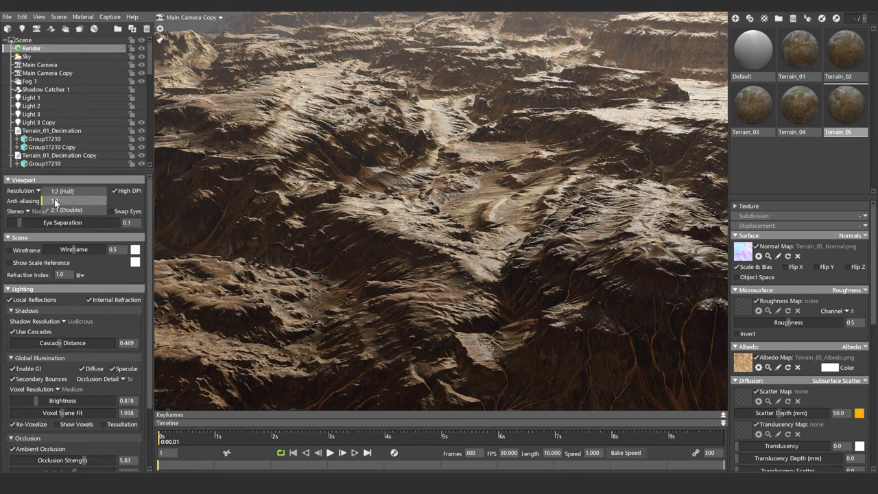
left_click(403, 118)
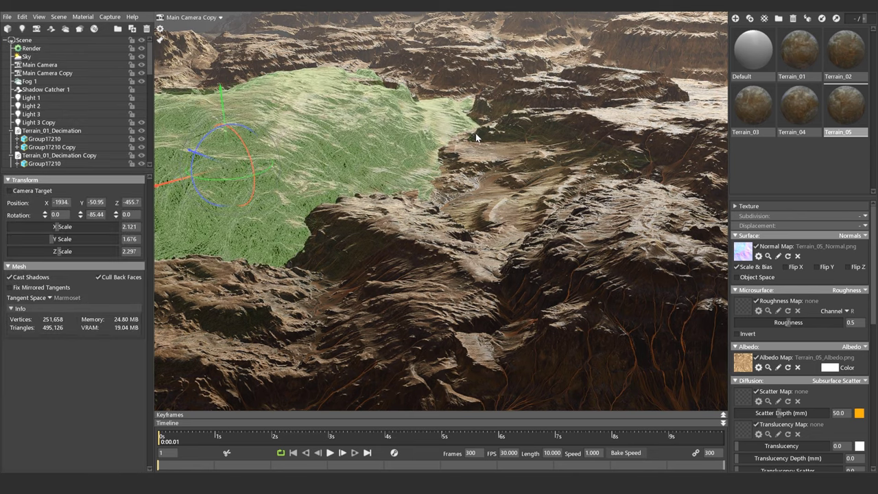
key("F11")
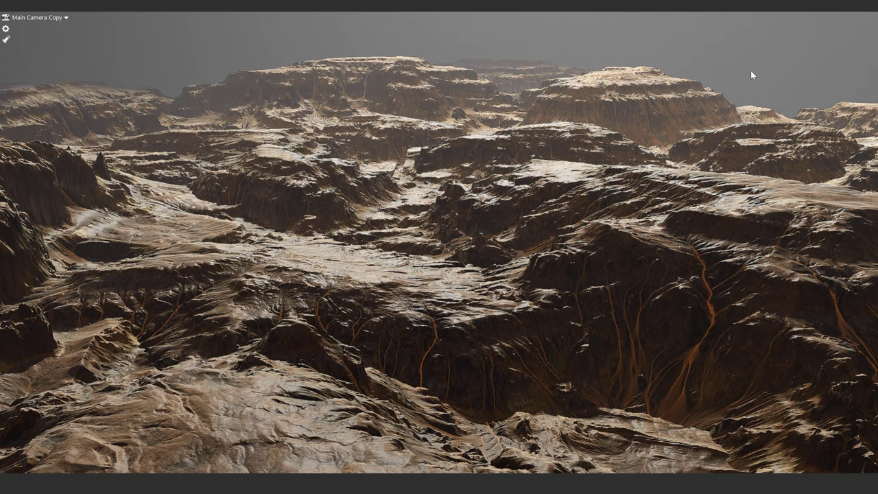
- Restore the interface and set the Render viewport resolution back to 2:1 (Double)
key("Escape")
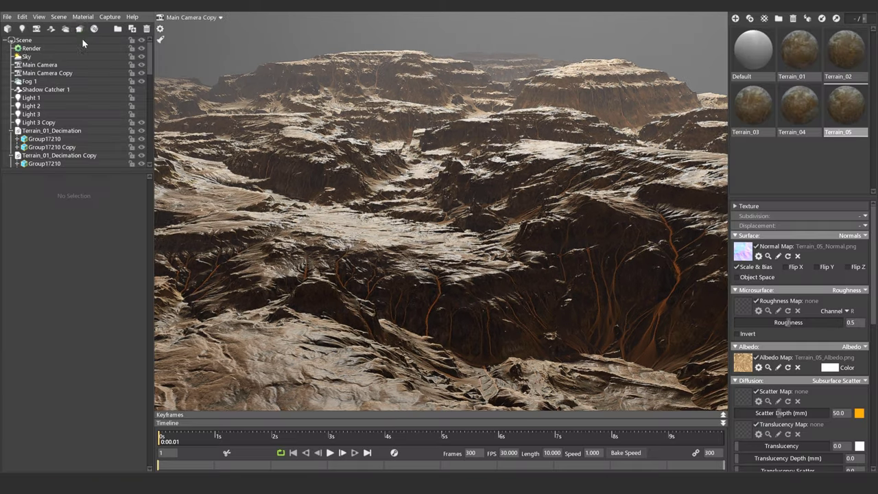
left_click(68, 49)
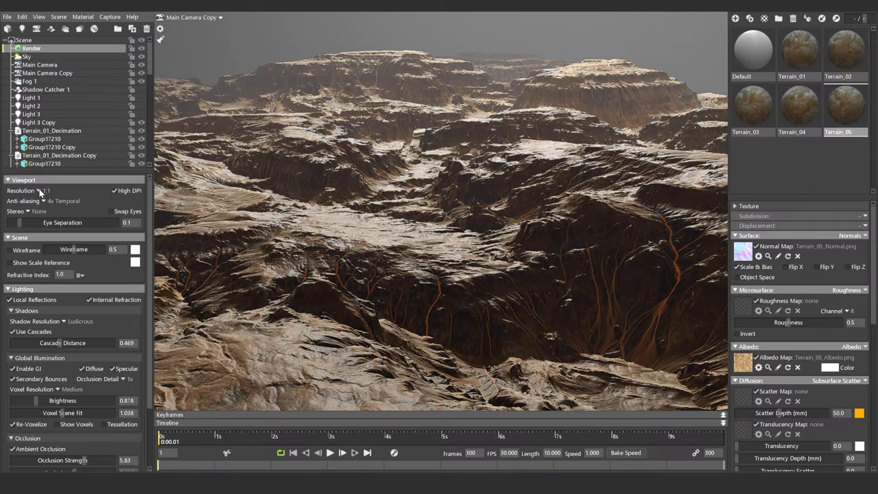
left_click(40, 192)
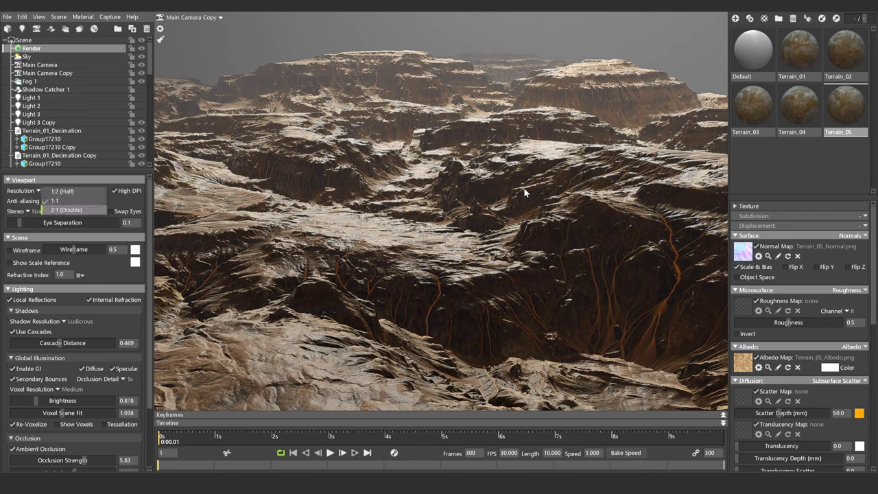
key("Return")
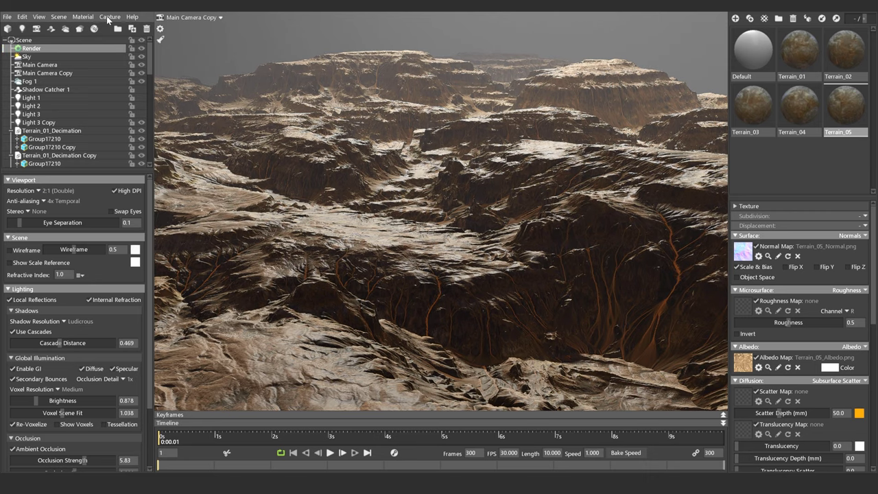
left_click(110, 16)
- Capture an image, then turn a terrain piece about its vertical axis and deselect it
left_click(437, 139)
left_click_drag(517, 164, 343, 147)
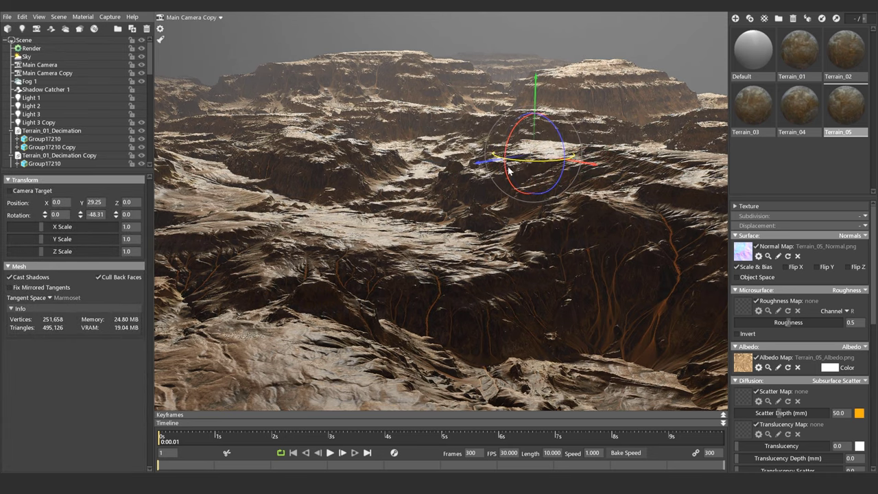
key("Escape")
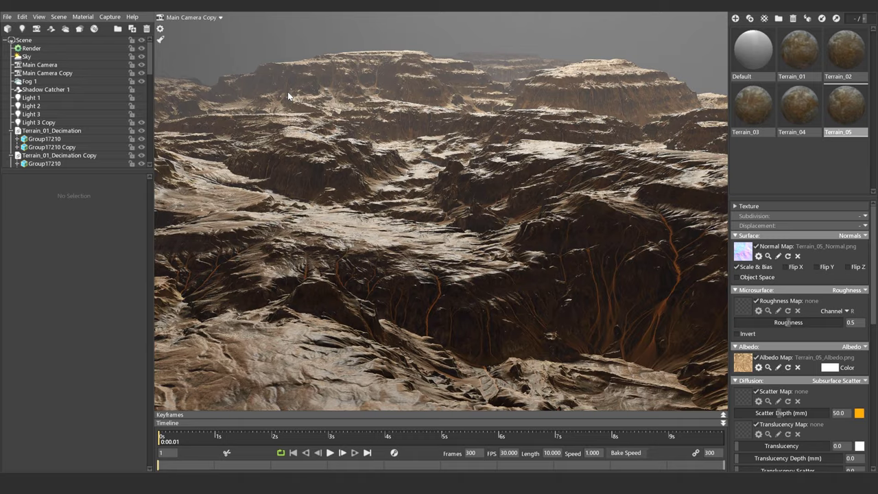
key("Tab")
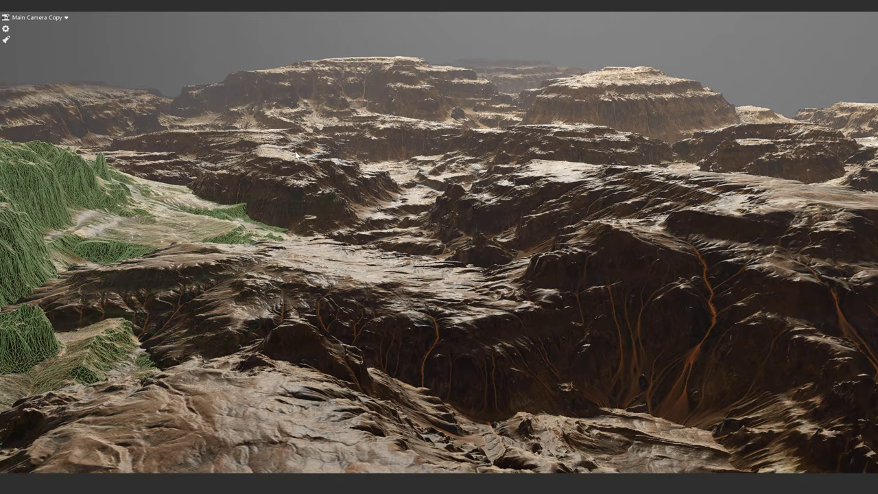
key("Tab")
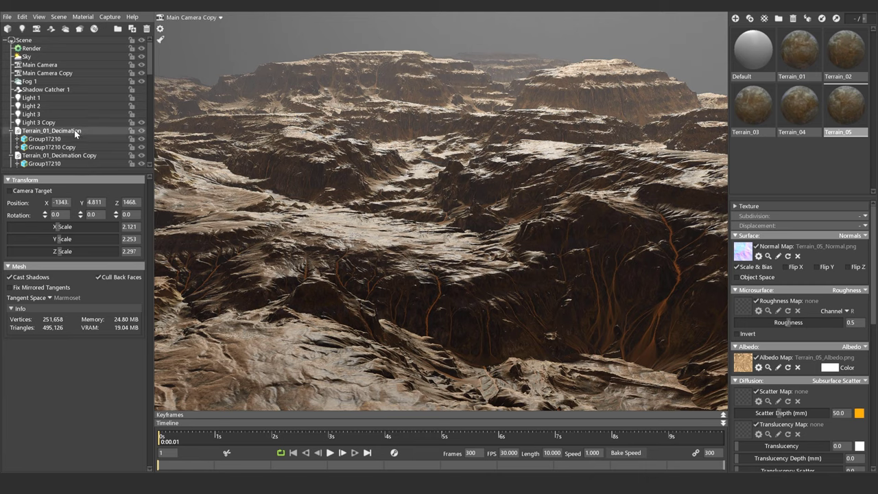
- Flatten the terrain piece to a Y scale of 1.492 and deselect it
scroll(74, 130, "down", 3)
scroll(75, 130, "down", 3)
scroll(74, 130, "down", 3)
scroll(74, 130, "down", 3)
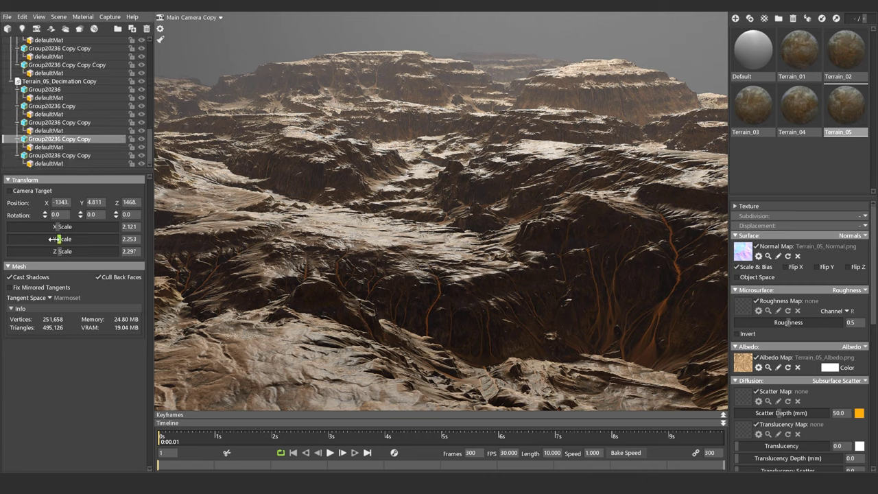
left_click_drag(55, 238, 45, 239)
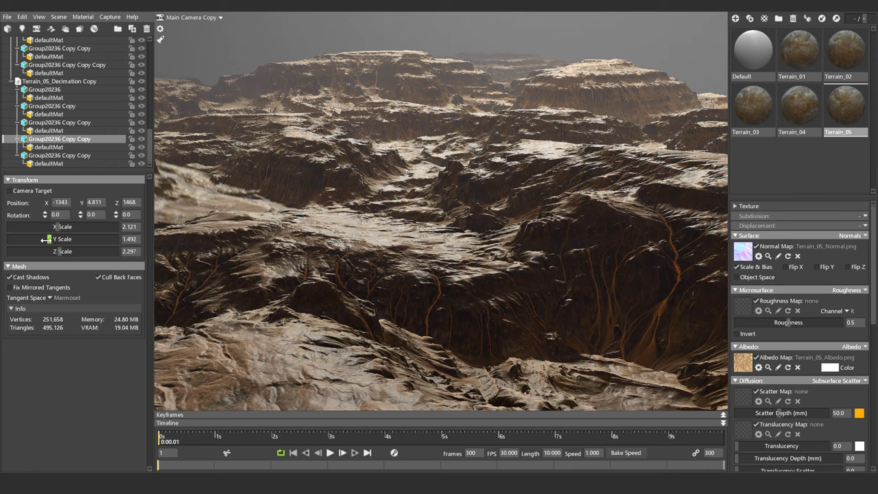
left_click(229, 50)
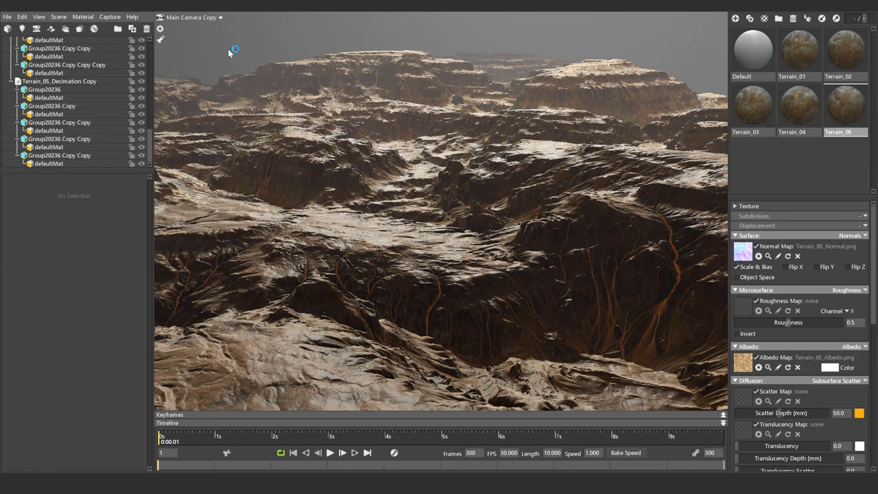
- Lower the left terrain tile slightly in full-screen view, then restore the interface
key("Tab")
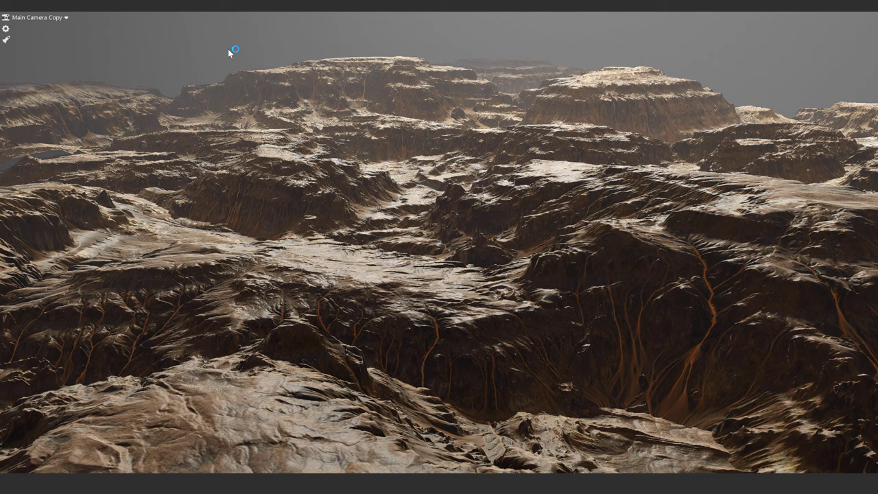
left_click(71, 79)
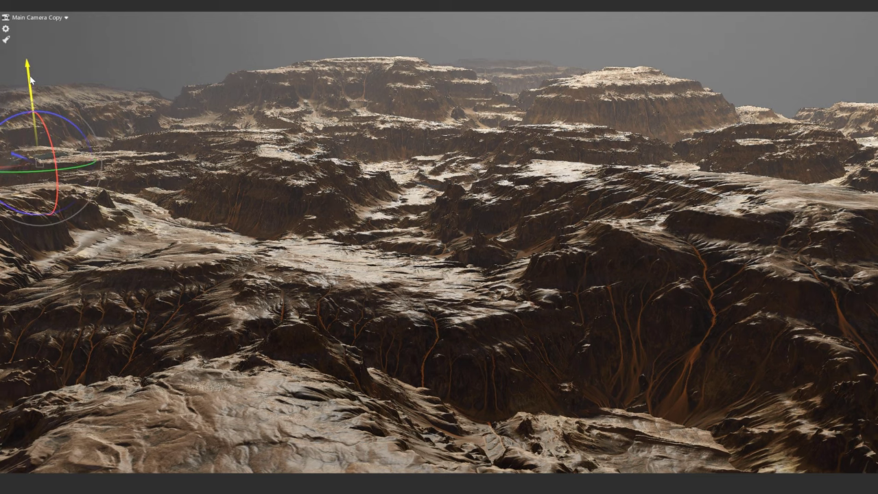
left_click_drag(31, 82, 167, 54)
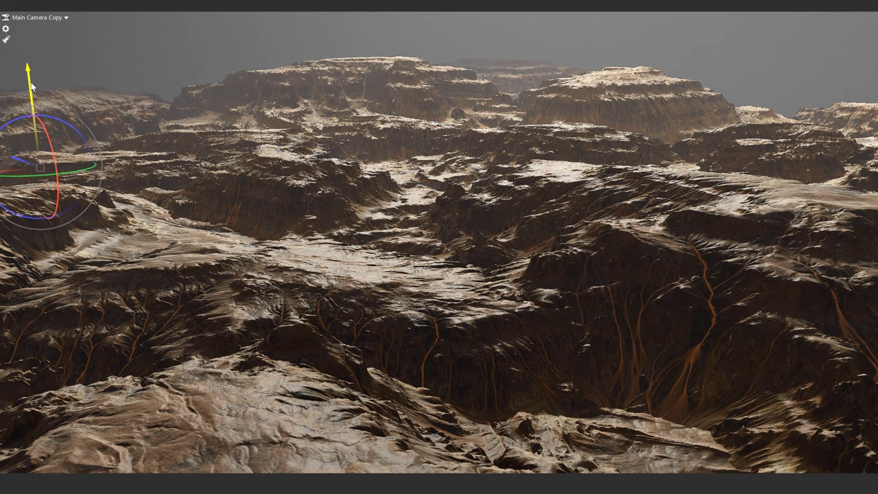
left_click(167, 51)
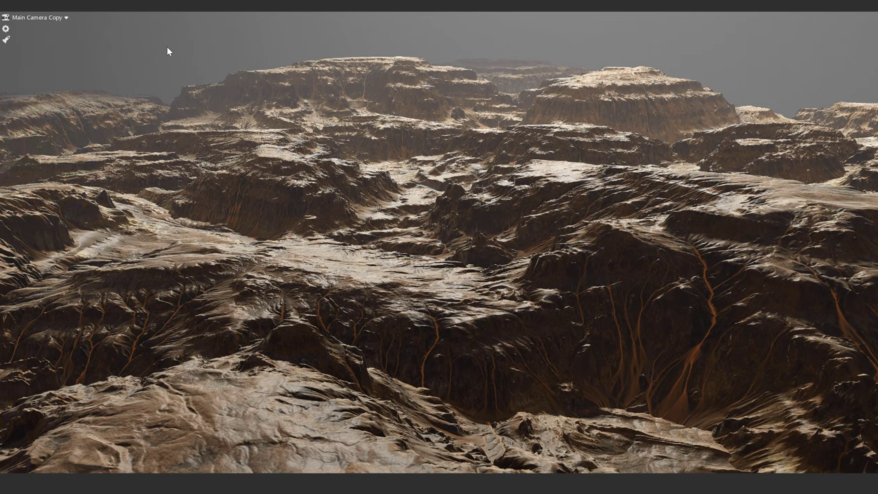
key("Tab")
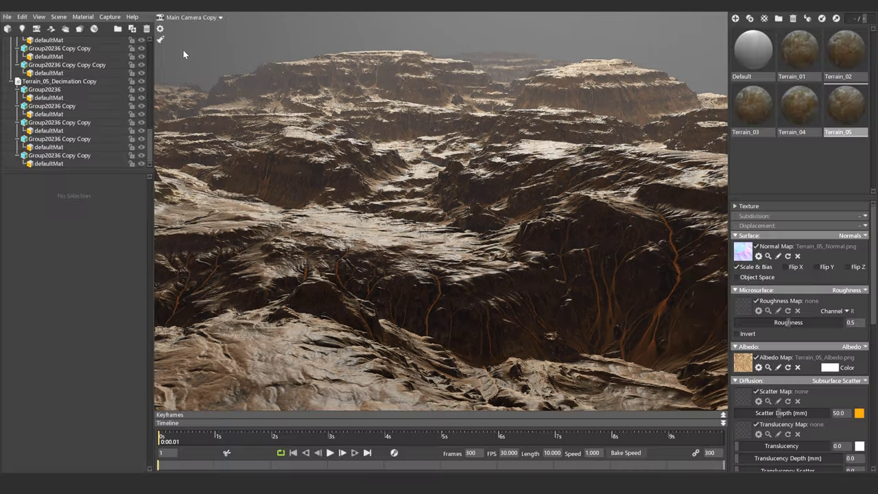
left_click(108, 17)
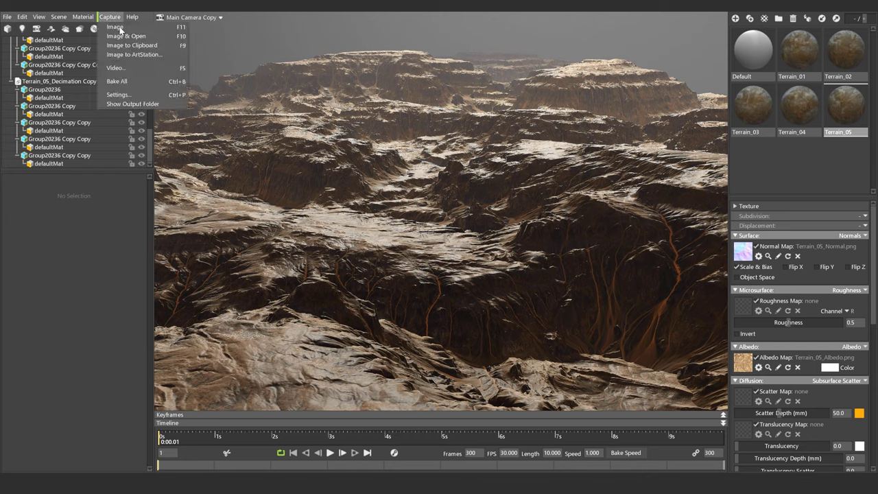
- Render a still image from the camera view, then expand the viewport to fill the window
left_click(118, 27)
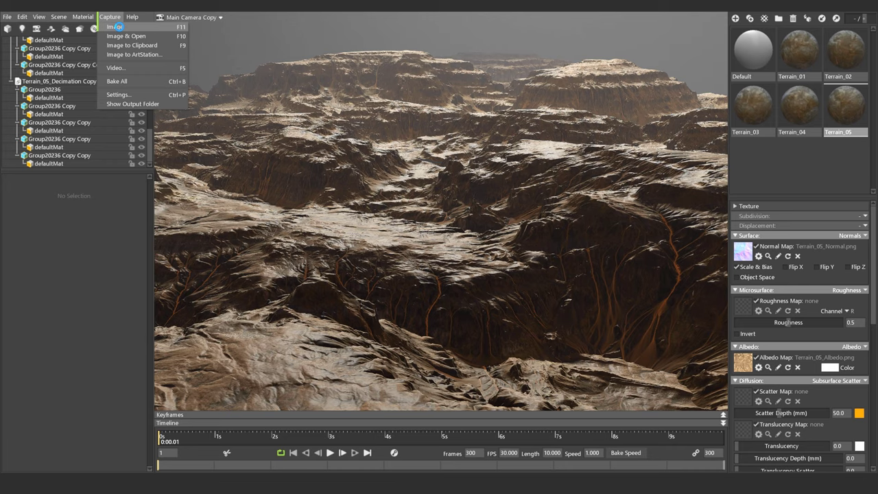
left_click(117, 27)
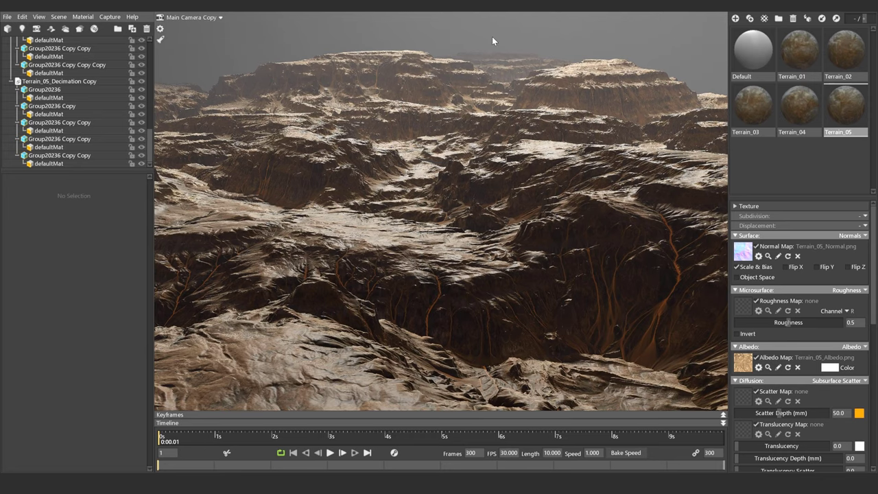
key("Tab")
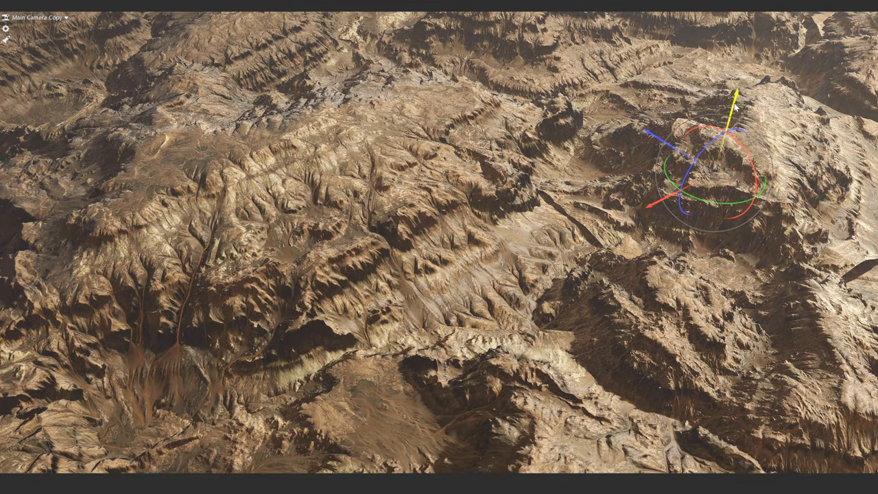
- Lower the right-hill terrain tile and the tile near the top vertically
left_click_drag(735, 109, 735, 115)
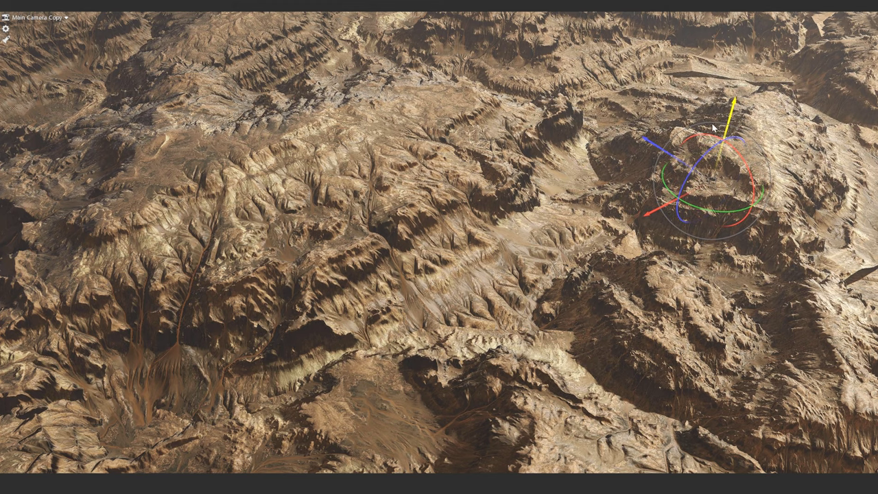
left_click(679, 67)
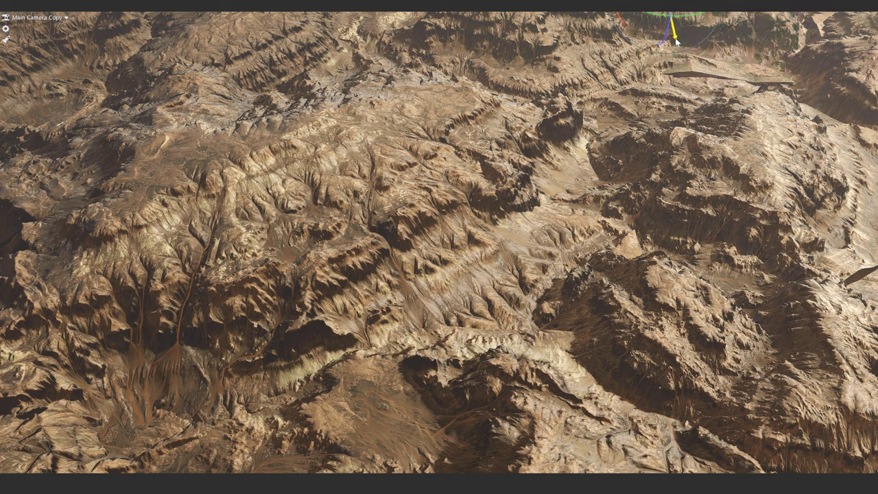
left_click_drag(680, 55, 683, 65)
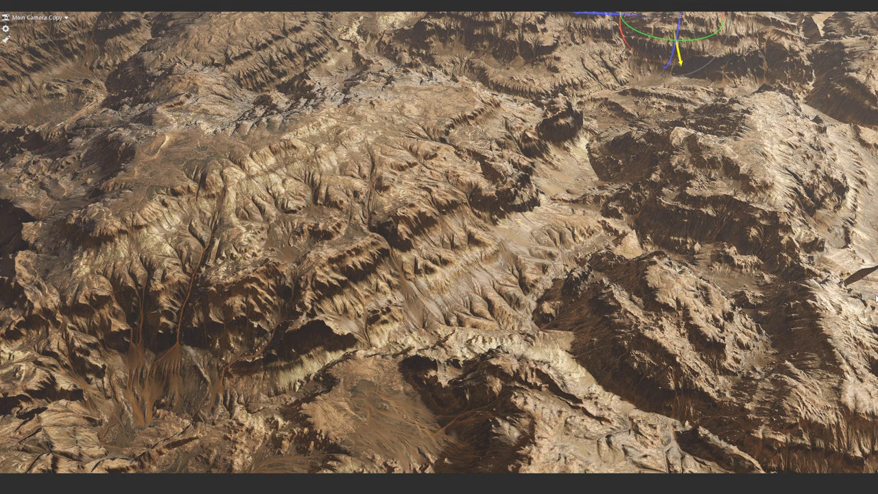
- Rotate the lower-right terrain tile to -78.89° about its vertical axis
left_click(749, 280)
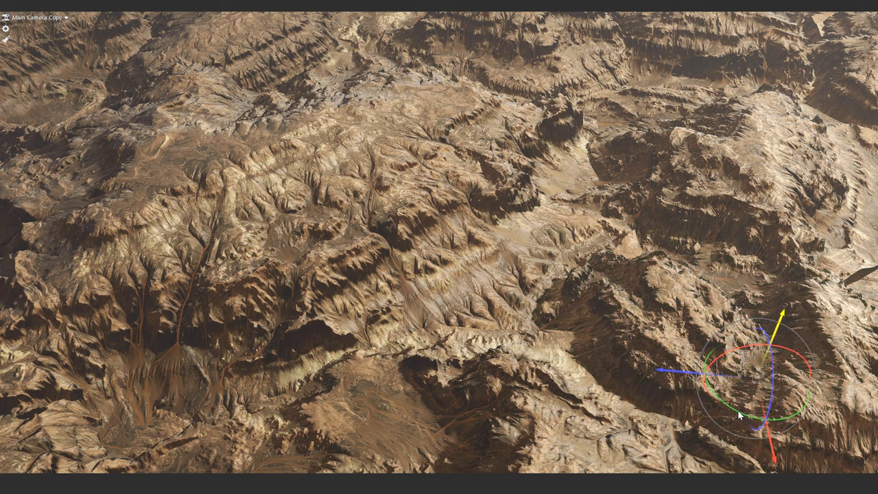
mouse_move(725, 410)
left_mouse_down()
mouse_move(706, 390)
mouse_move(716, 398)
left_mouse_up()
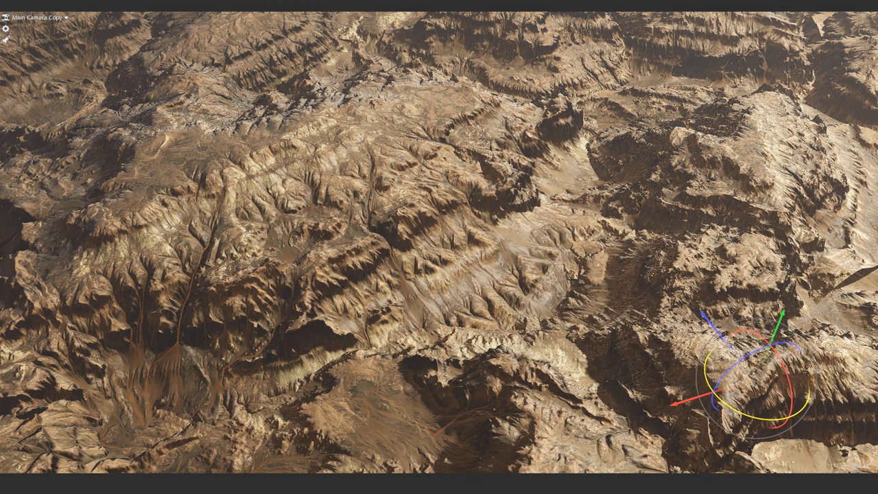
left_click_drag(716, 397, 606, 267)
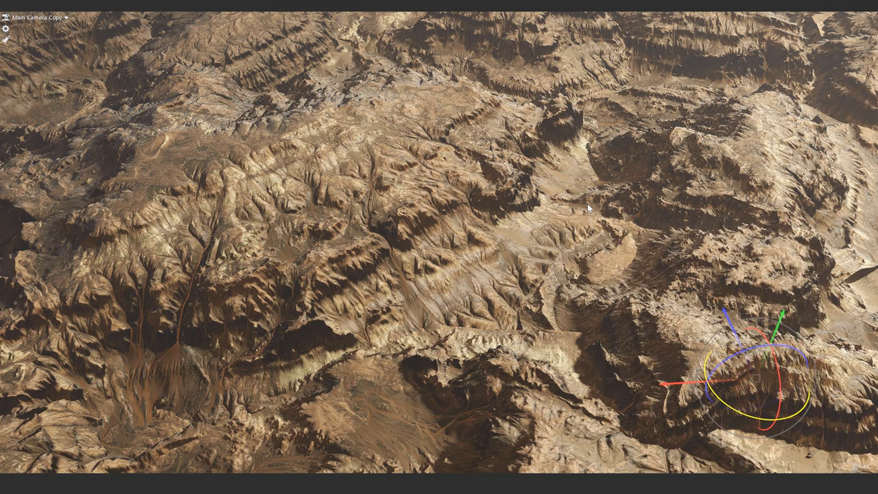
left_click_drag(586, 205, 587, 203)
- Change the Render viewport resolution from 2:1 (Double) to 1:1
key("F11")
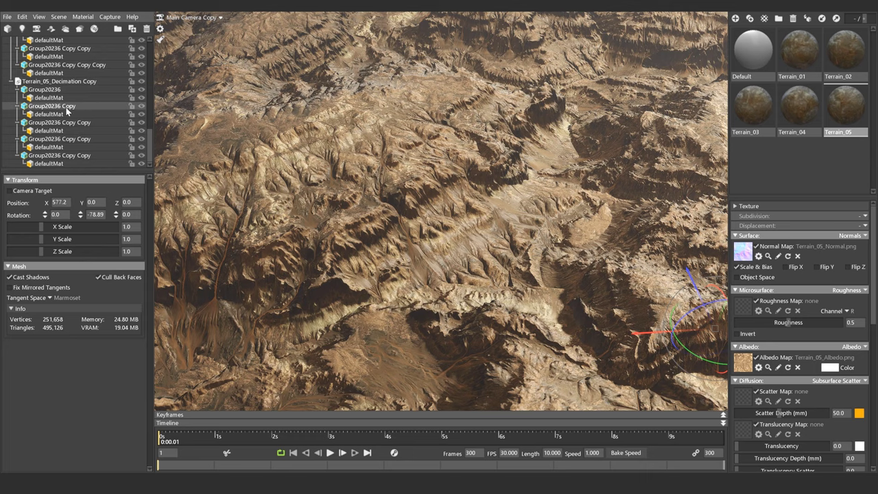
scroll(68, 112, "up", 5)
scroll(63, 103, "up", 5)
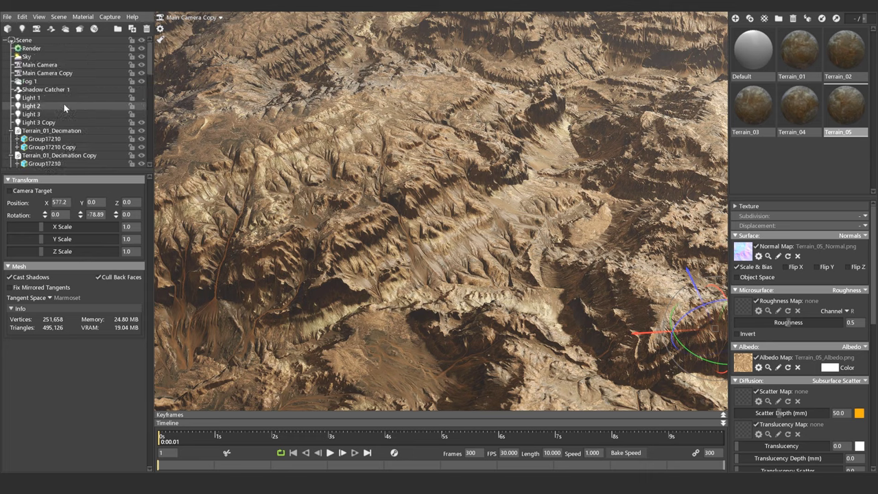
left_click(31, 49)
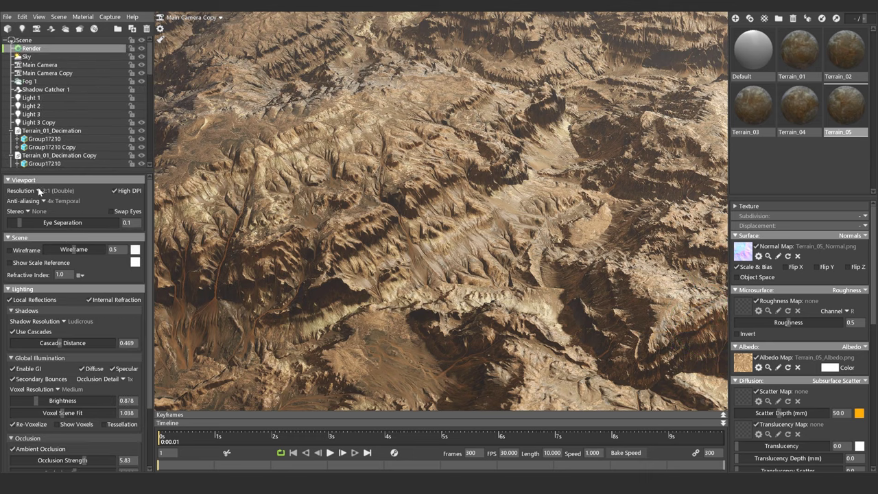
left_click(38, 190)
left_click(57, 200)
left_click(54, 191)
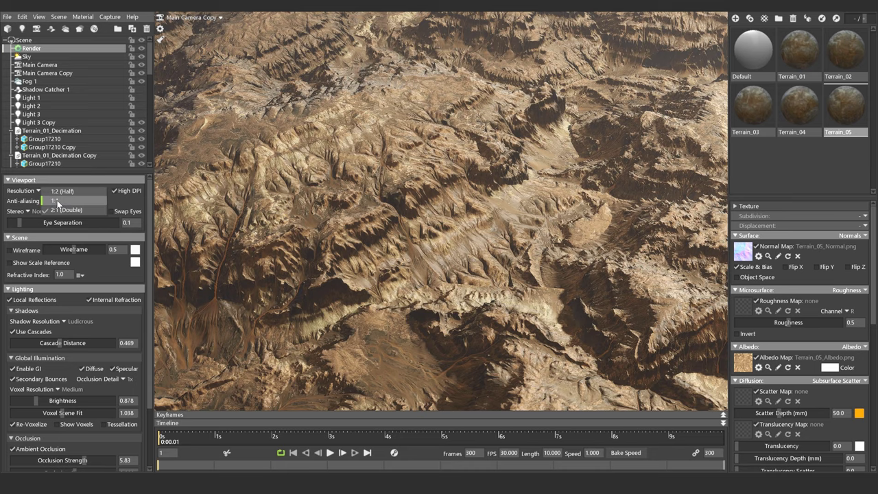
left_click(58, 196)
- Turn the lower-right terrain tile further about its vertical axis in full-window view
left_click(652, 278)
key("Tab")
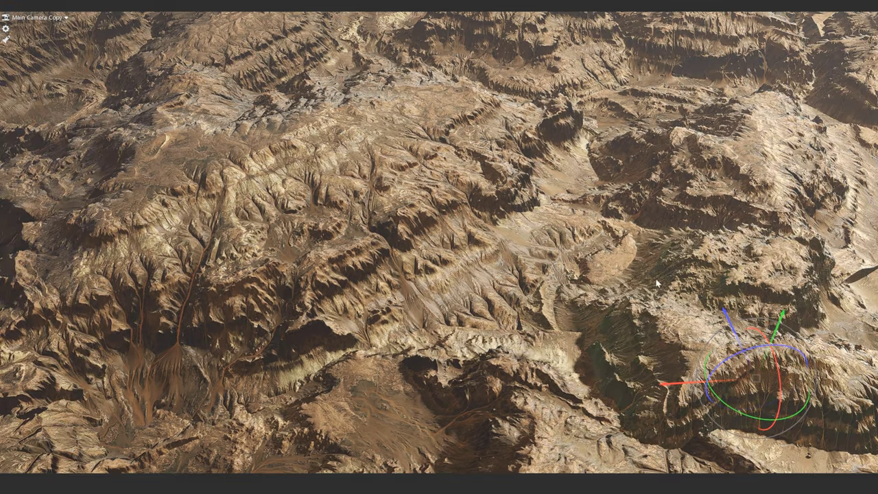
mouse_move(734, 409)
left_mouse_down()
mouse_move(796, 405)
mouse_move(788, 408)
left_mouse_up()
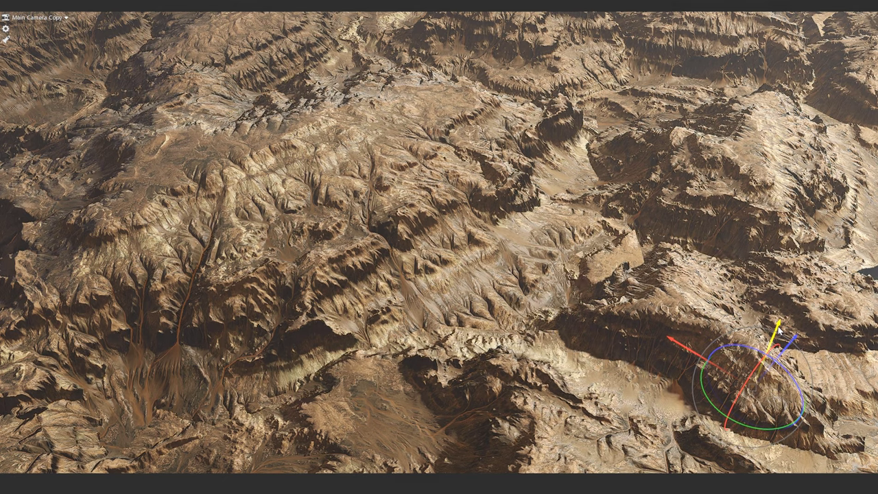
- Slide the upper-right terrain tile sideways and clear the selection
left_click(791, 176)
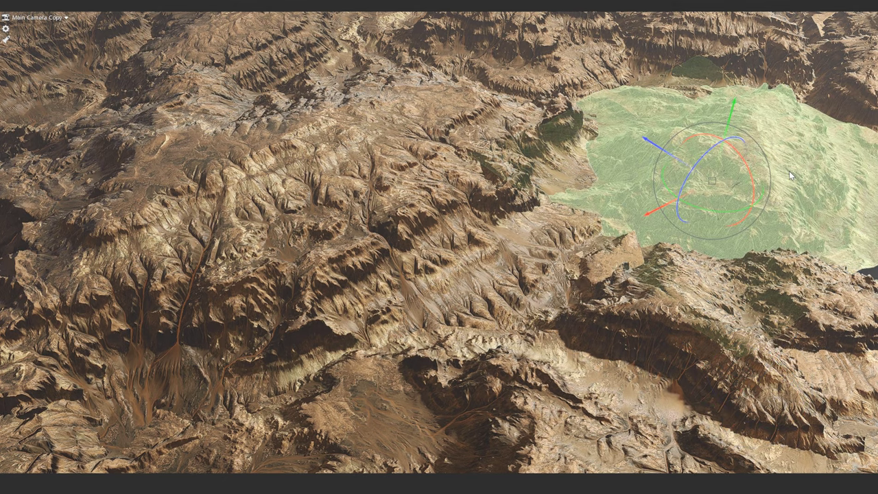
left_click_drag(655, 145, 564, 76)
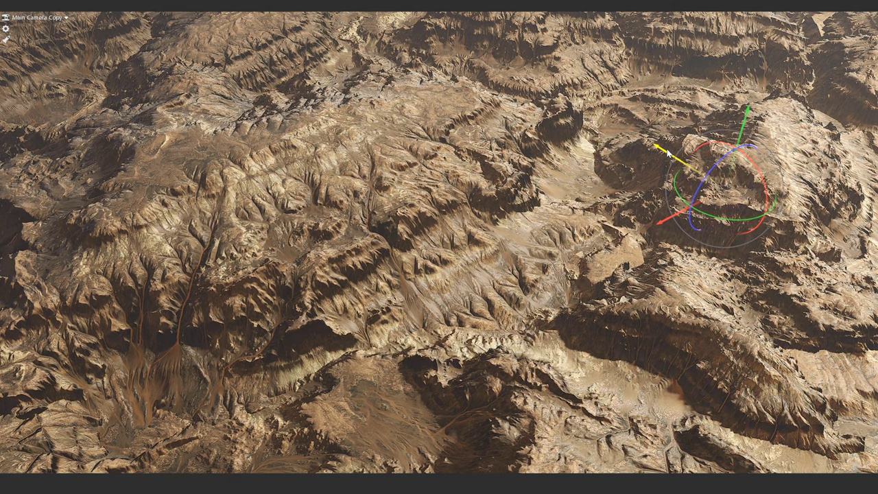
left_click(539, 63)
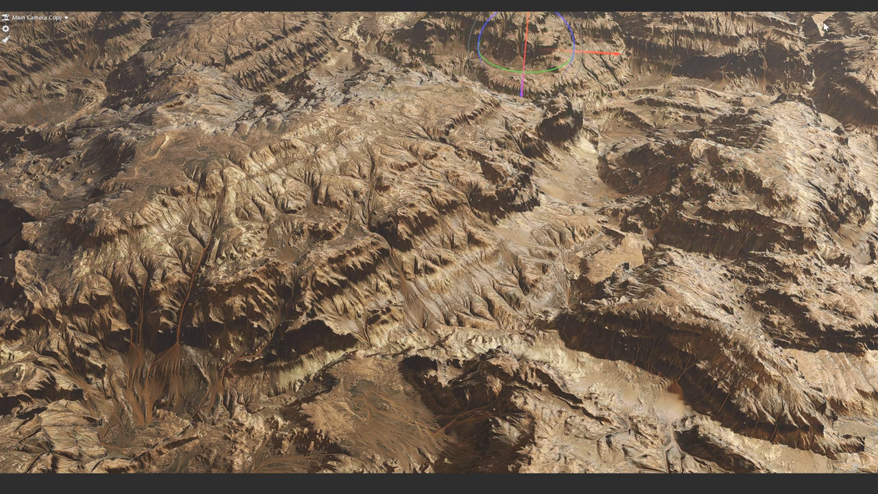
left_click(816, 63)
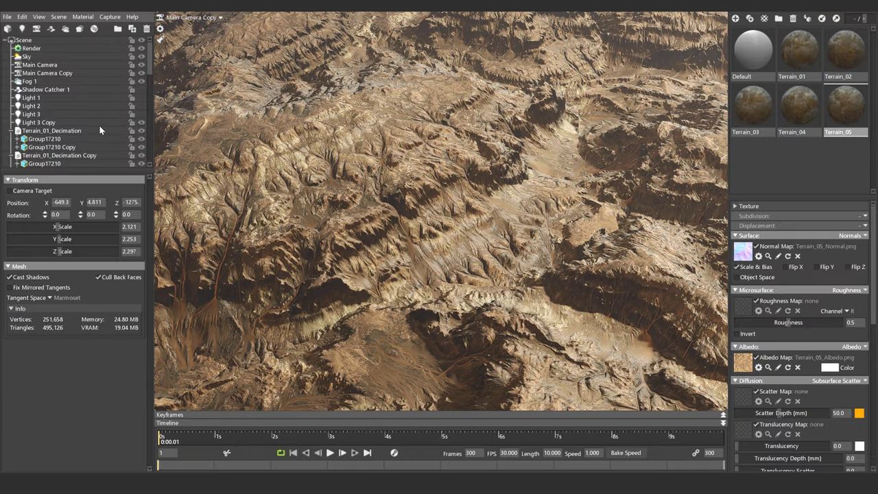
- Select Group20236 Copy in the outliner and preview the canyon full-window
scroll(100, 100, "down", 5)
scroll(100, 100, "down", 5)
scroll(97, 98, "down", 3)
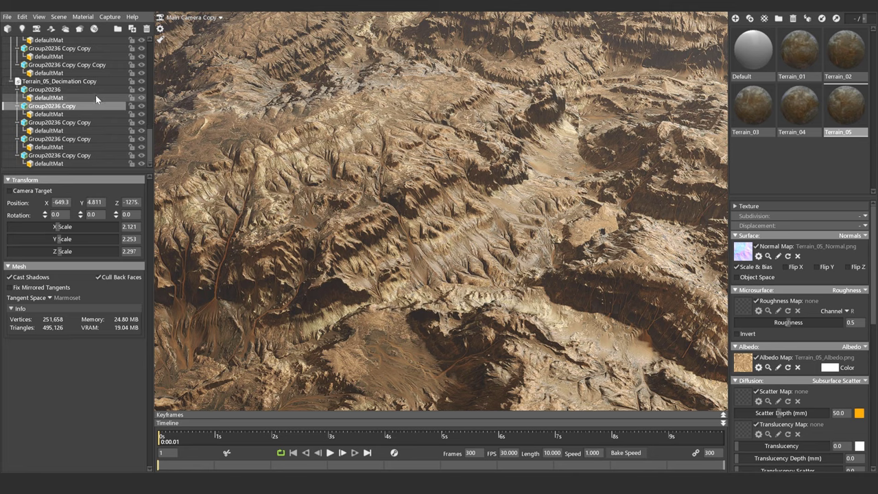
left_click(67, 107)
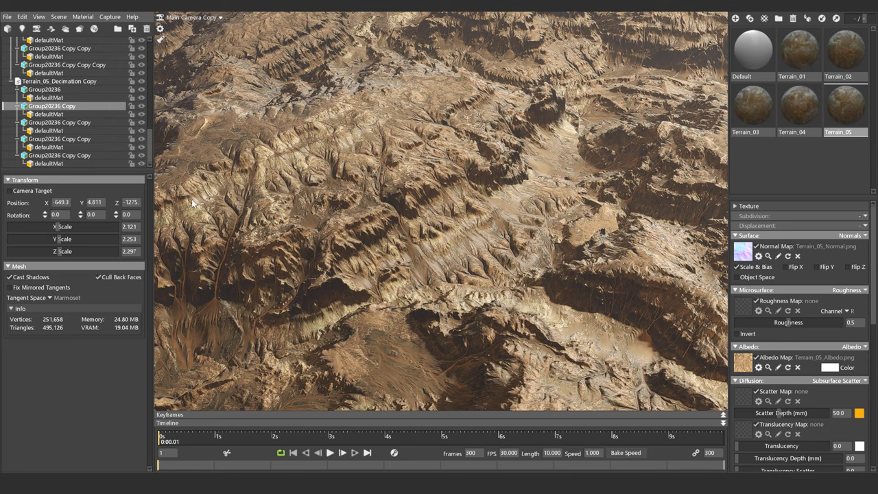
key("Tab")
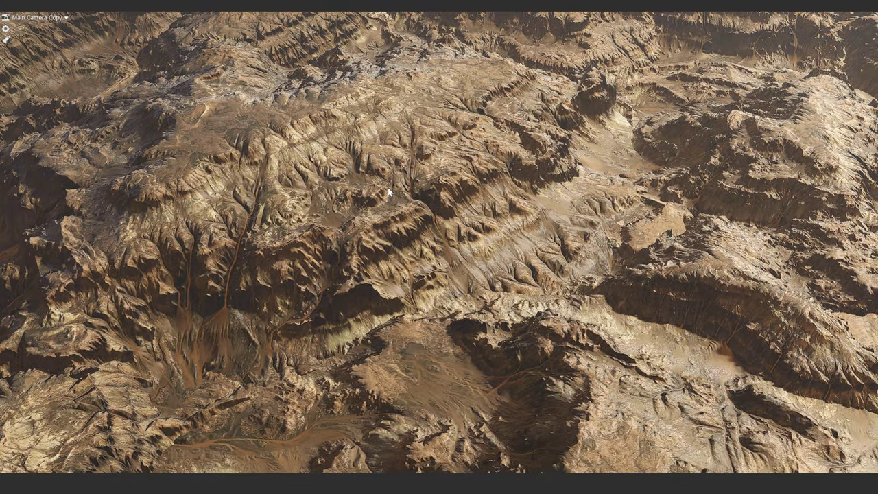
key("Tab")
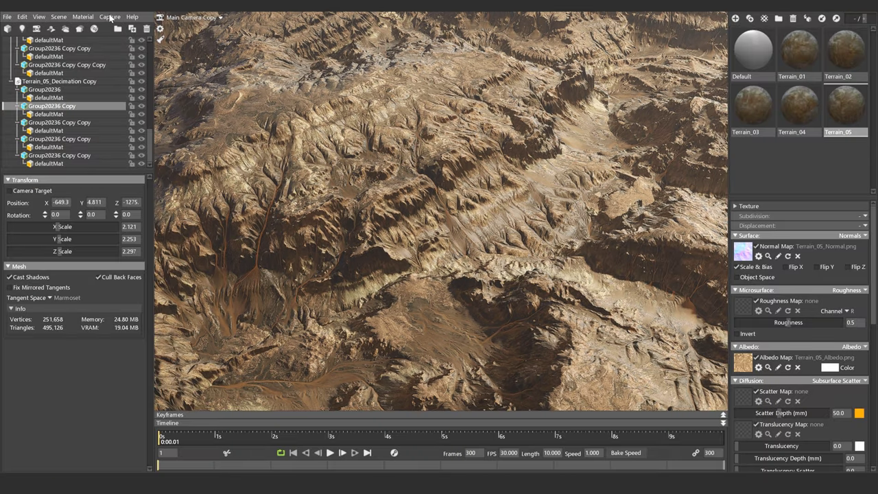
- Capture a final still image of the joined canyon from the Main Camera Copy view
left_click(109, 17)
left_click(118, 28)
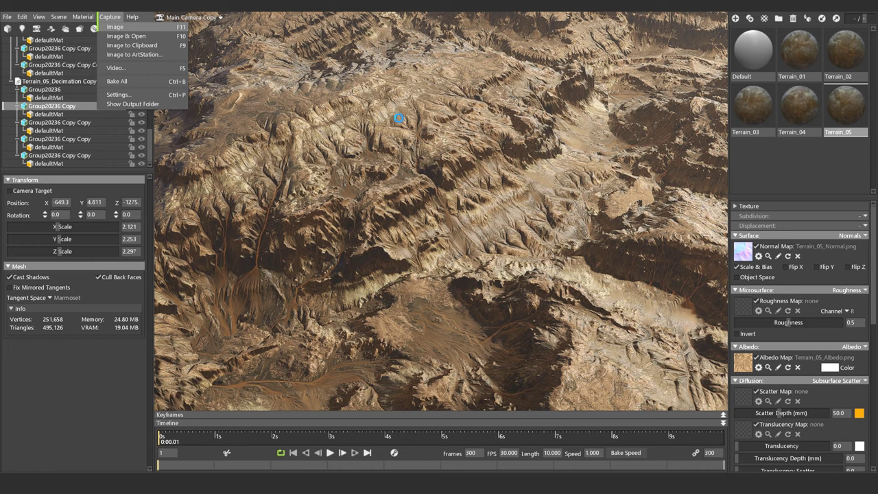
left_click(398, 117)
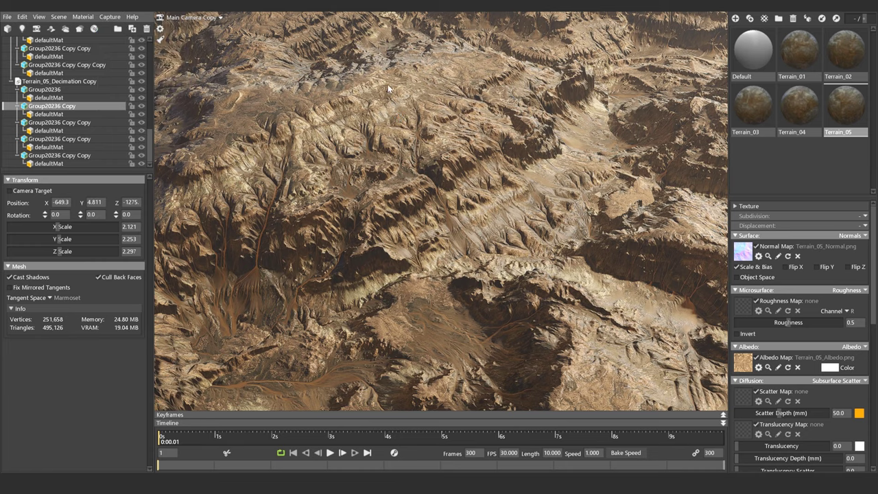